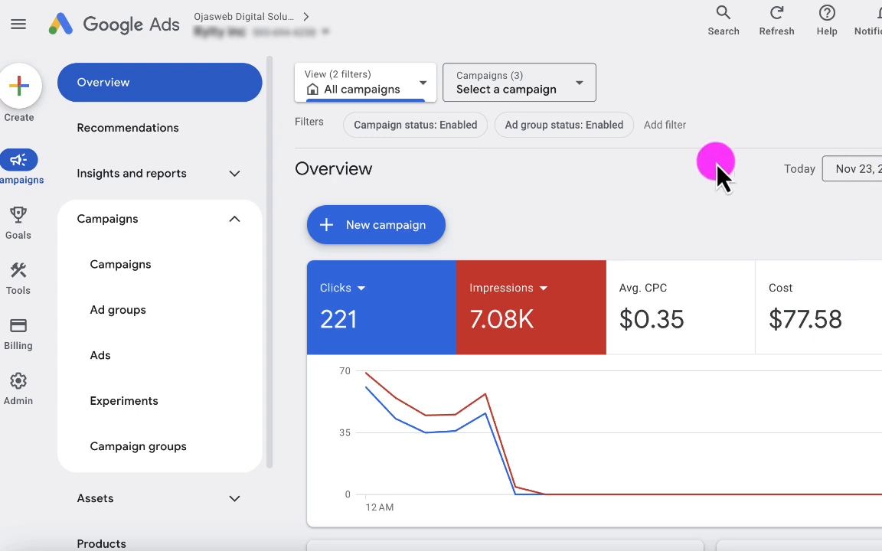
Review the plugin list in the Notes app, including the Header & Footer plugin line, and return to Google Ads
{"action": "left_click", "coordinate": [356, 550]}
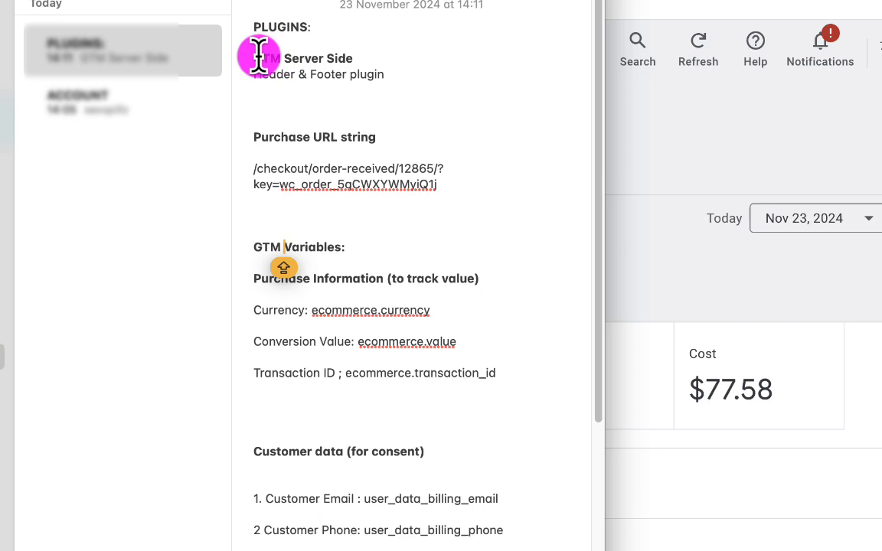
{"action": "left_click_drag", "start_coordinate": [257, 55], "coordinate": [252, 75]}
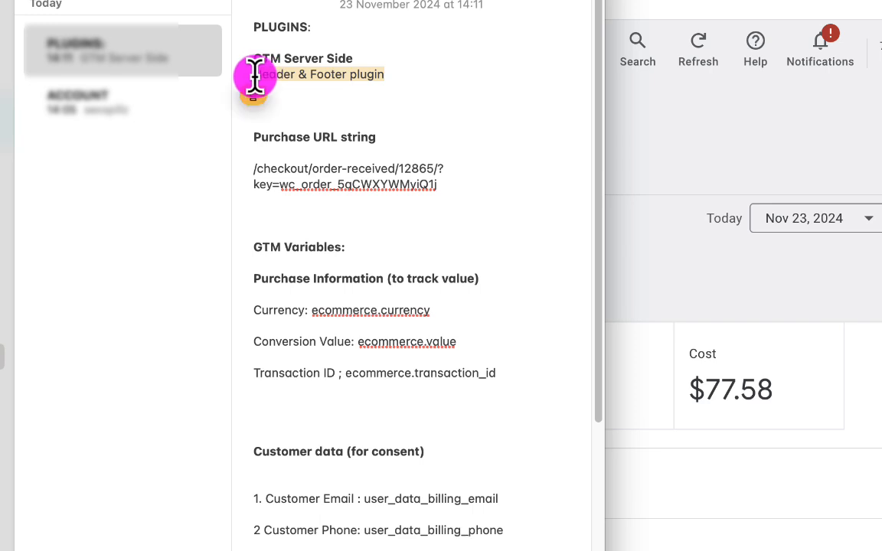
{"action": "left_click", "coordinate": [645, 136]}
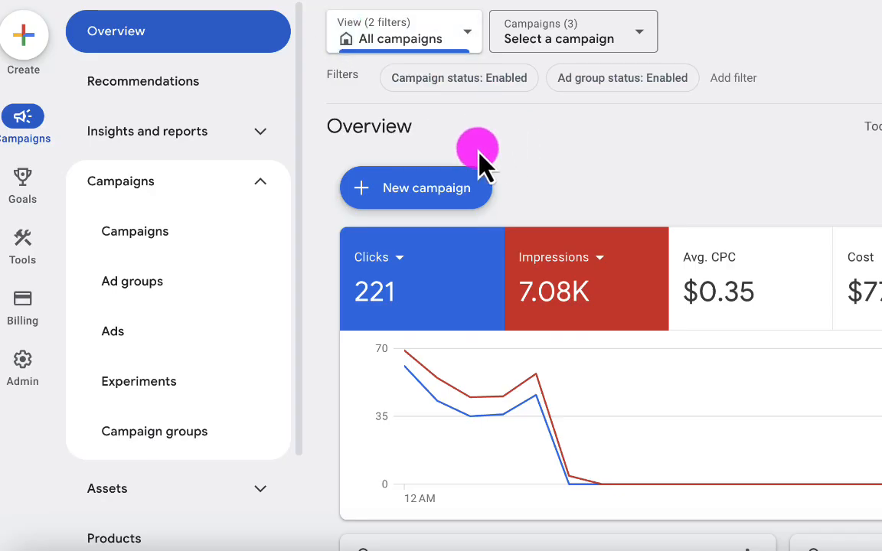
Open the conversions summary under Goals and start creating a new conversion action
{"action": "mouse_move", "coordinate": [21, 185]}
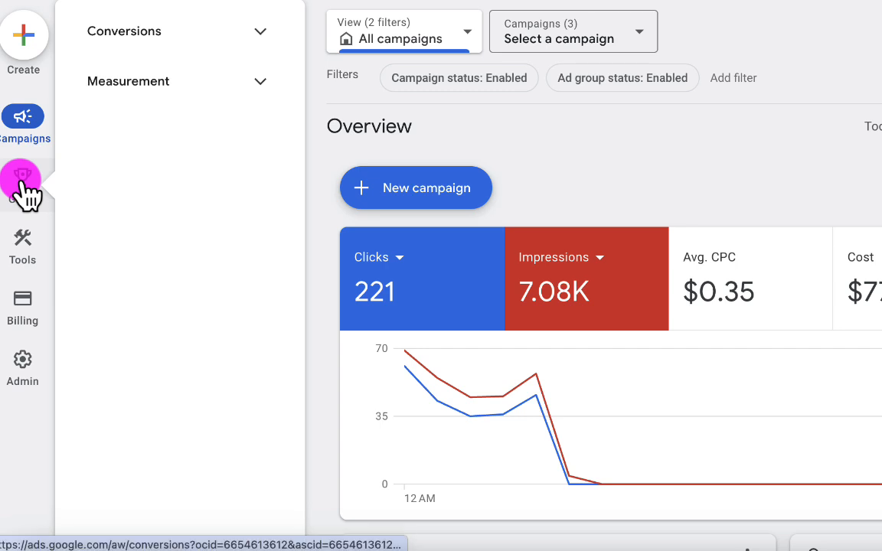
{"action": "left_click", "coordinate": [159, 35]}
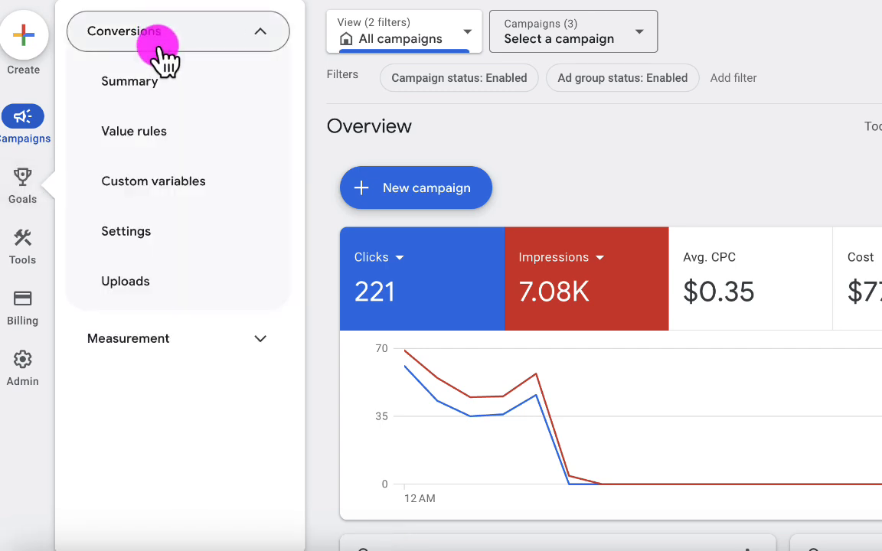
{"action": "left_click", "coordinate": [144, 86]}
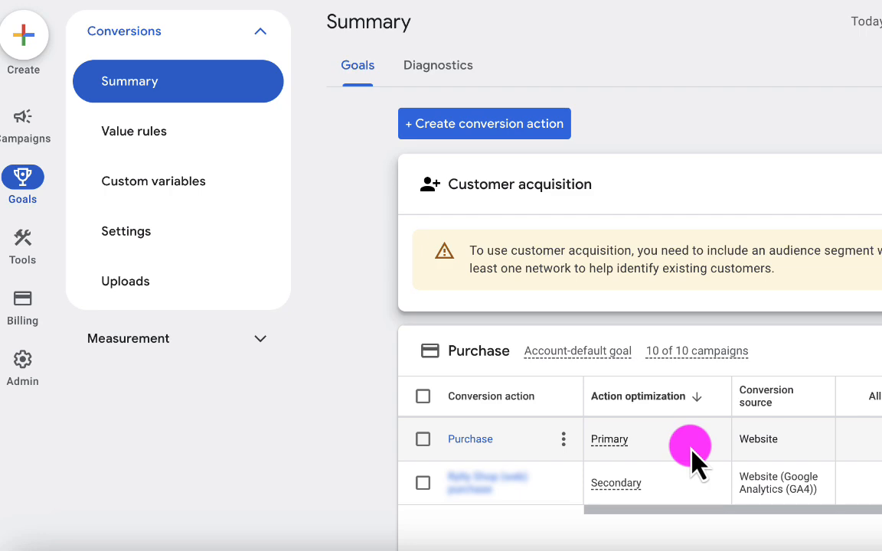
{"action": "left_click", "coordinate": [469, 126]}
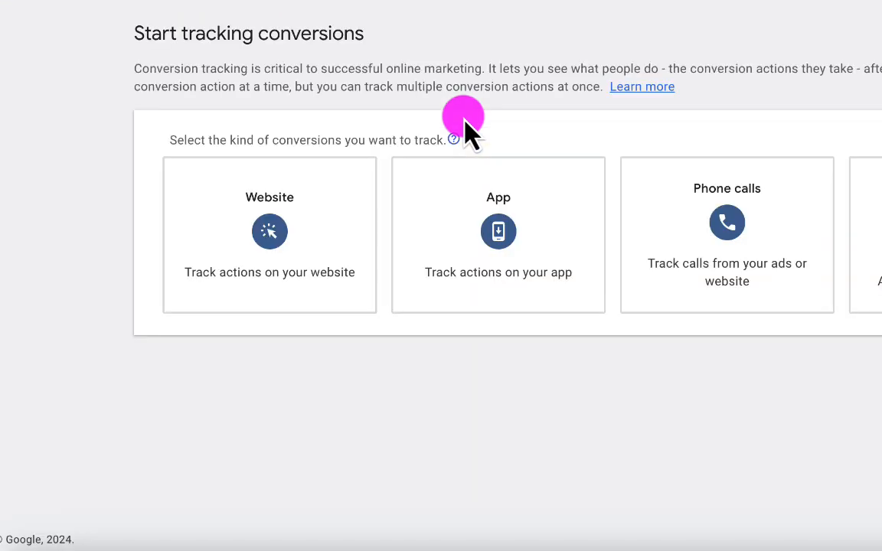
Choose Website as the kind of conversion to track and scan the website domain
{"action": "left_click", "coordinate": [272, 224]}
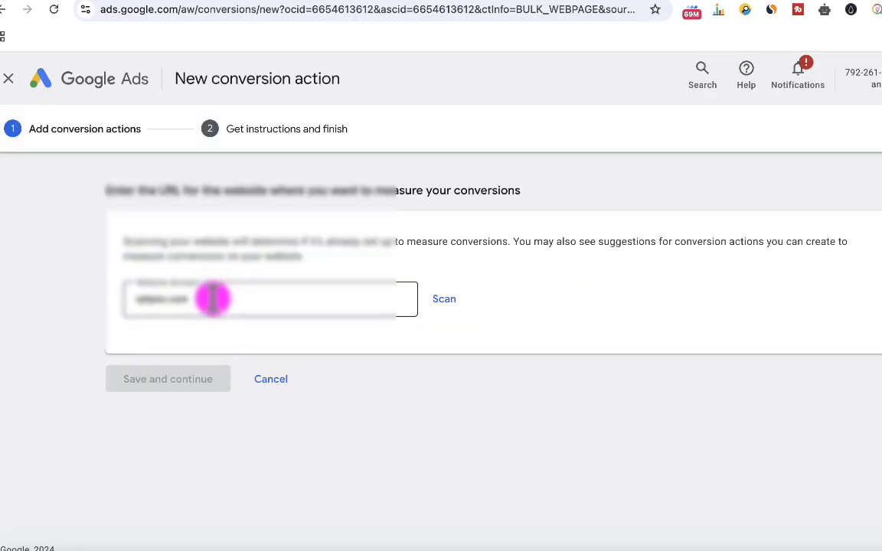
{"action": "left_click", "coordinate": [204, 299]}
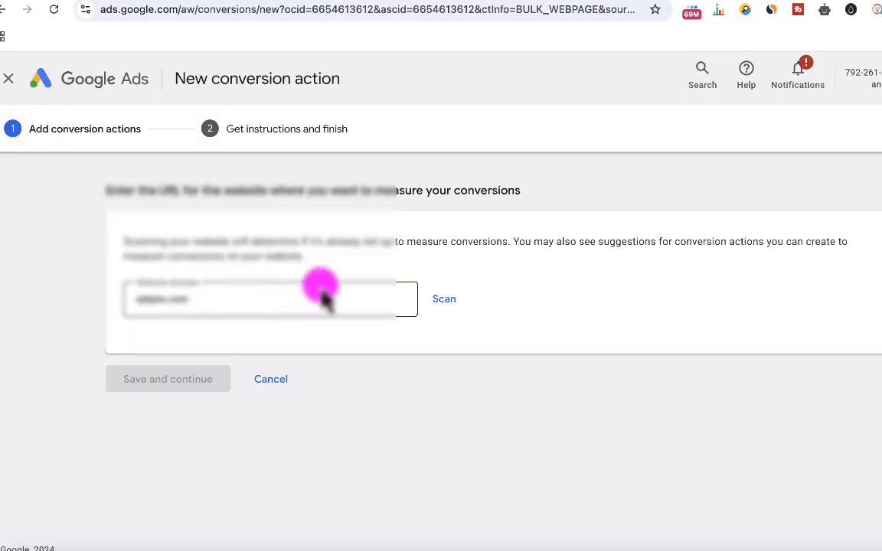
{"action": "left_click", "coordinate": [443, 300]}
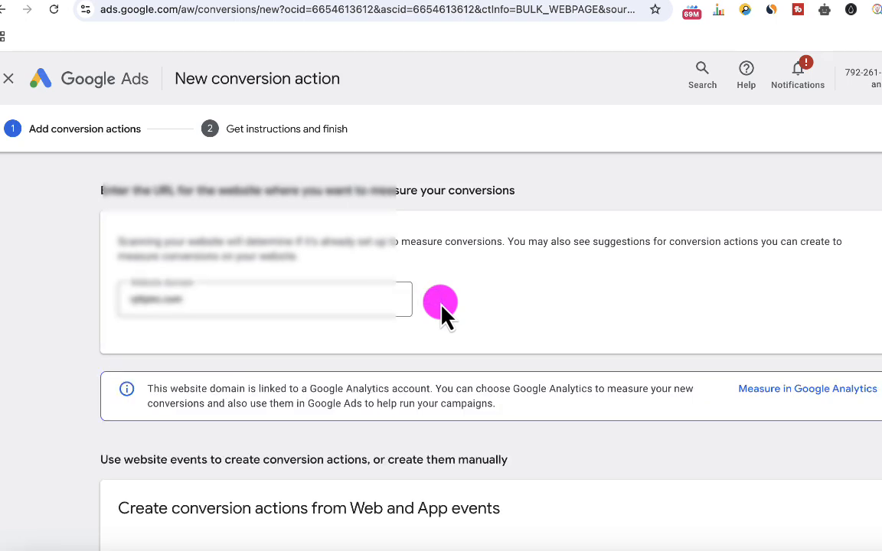
Start adding a conversion action manually using code instead of accepting the suggested website events
{"action": "scroll", "coordinate": [536, 283], "scroll_direction": "down", "scroll_amount": 2}
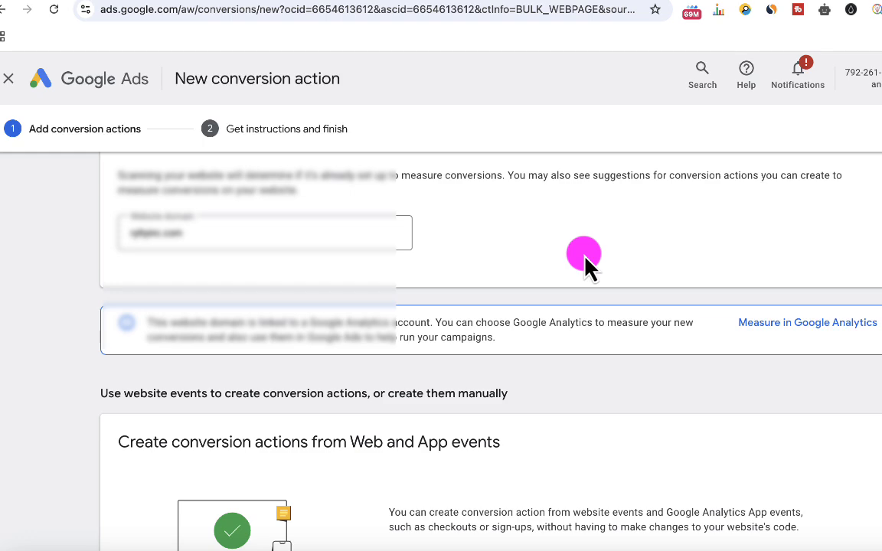
{"action": "scroll", "coordinate": [585, 265], "scroll_direction": "down", "scroll_amount": 5}
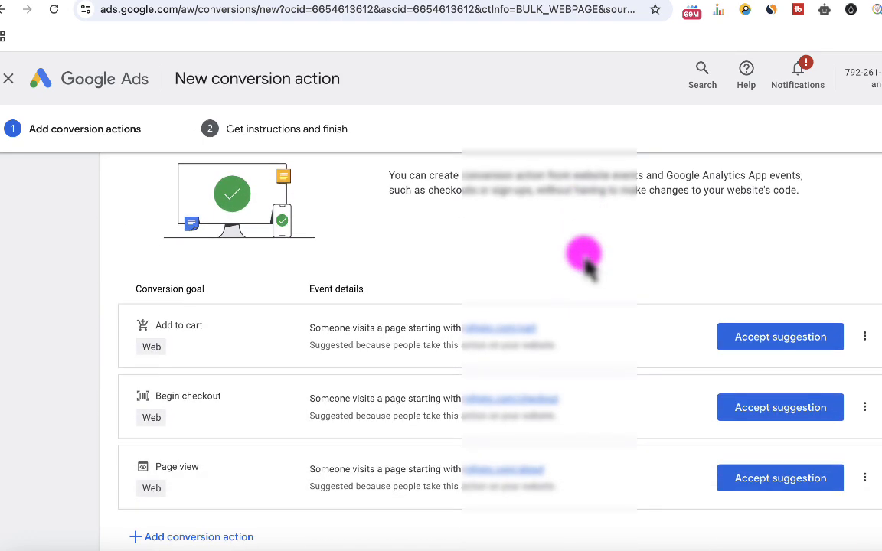
{"action": "scroll", "coordinate": [585, 264], "scroll_direction": "down", "scroll_amount": 1}
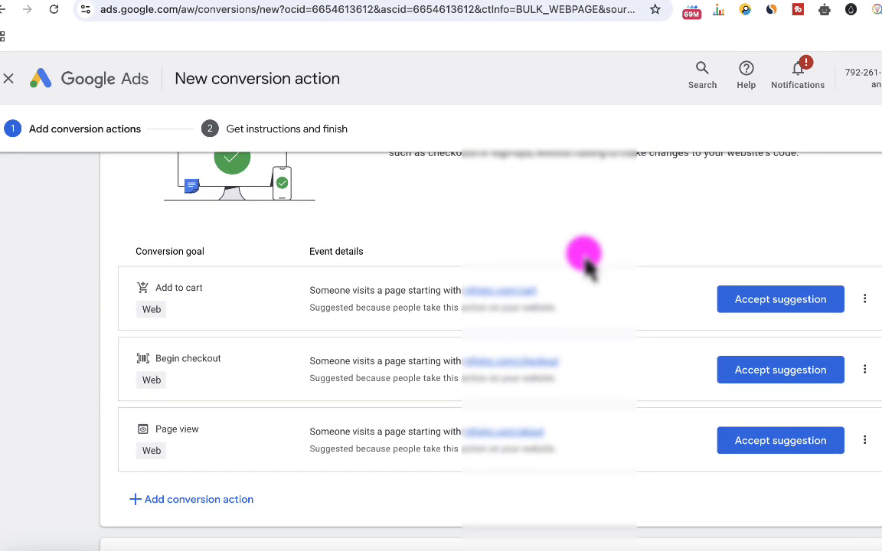
{"action": "scroll", "coordinate": [585, 264], "scroll_direction": "down", "scroll_amount": 4}
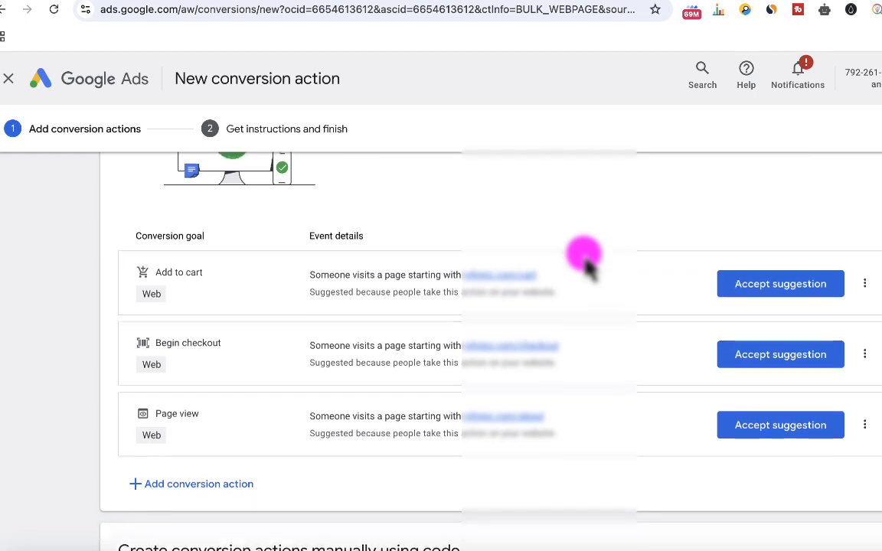
{"action": "scroll", "coordinate": [585, 264], "scroll_direction": "down", "scroll_amount": 3}
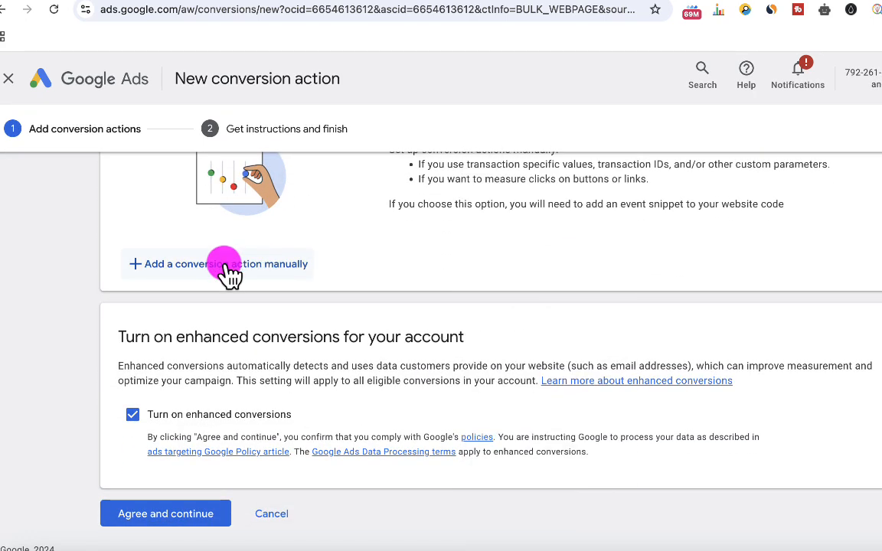
{"action": "left_click", "coordinate": [230, 267]}
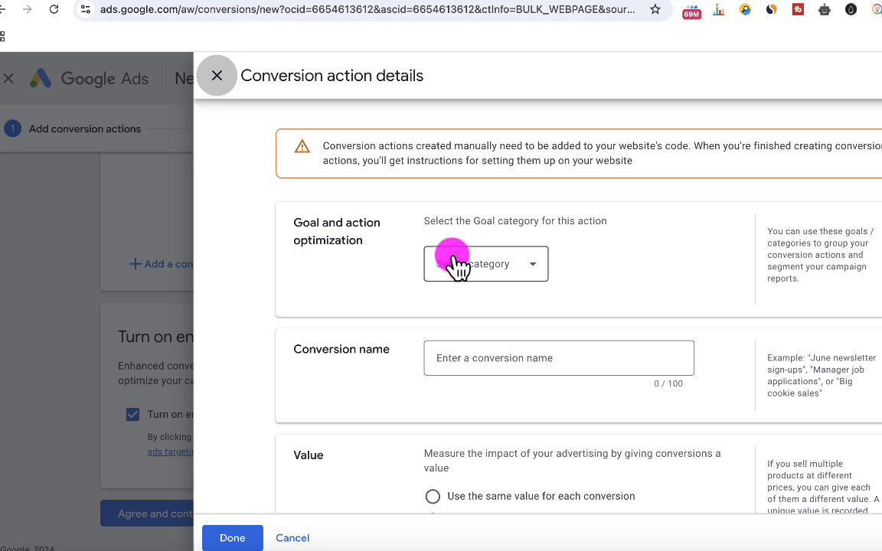
Set the goal category to Purchase and check the conversion action optimization options
{"action": "left_click", "coordinate": [454, 264]}
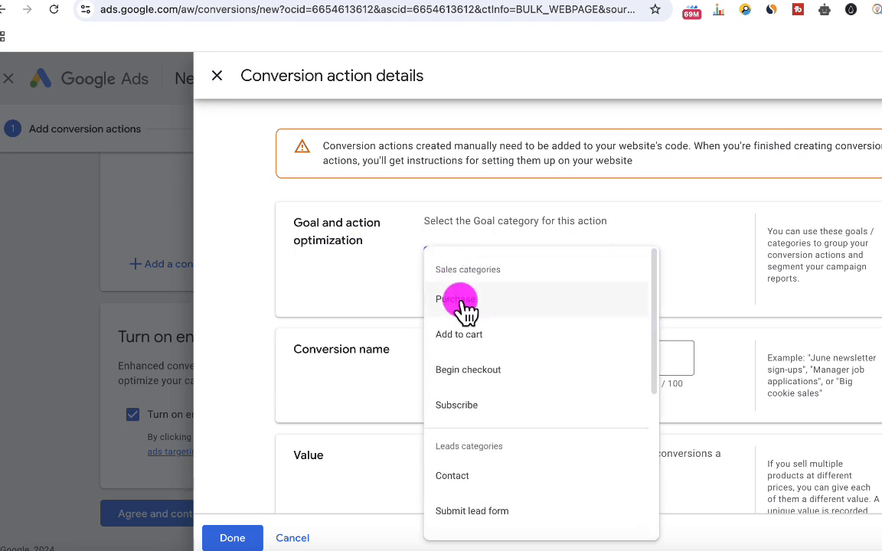
{"action": "left_click", "coordinate": [465, 309]}
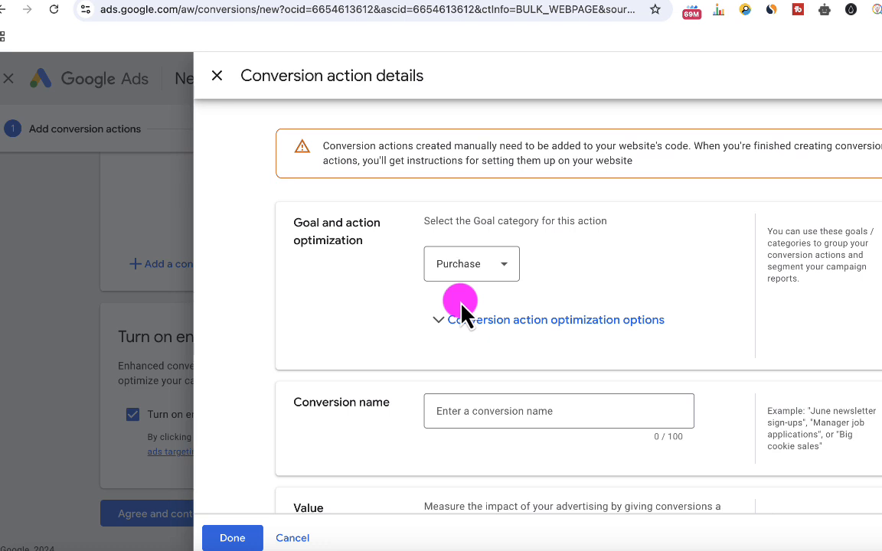
{"action": "left_click", "coordinate": [446, 320]}
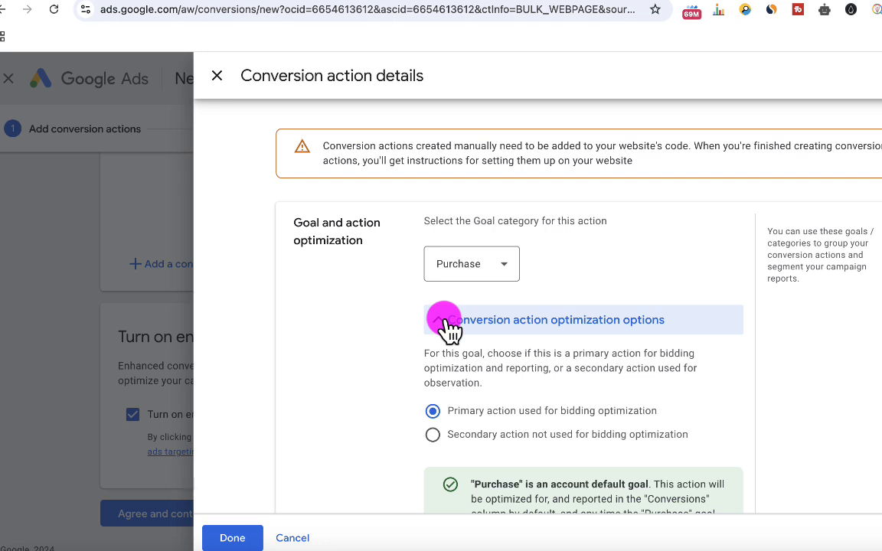
{"action": "left_click", "coordinate": [452, 329]}
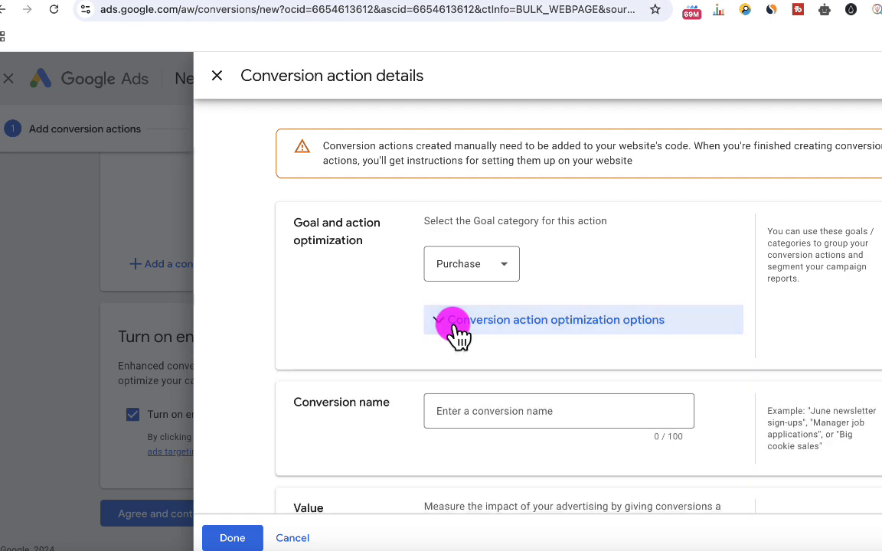
Name the conversion "WooCommerce Purchases - GTM"
{"action": "scroll", "coordinate": [457, 333], "scroll_direction": "down", "scroll_amount": 1}
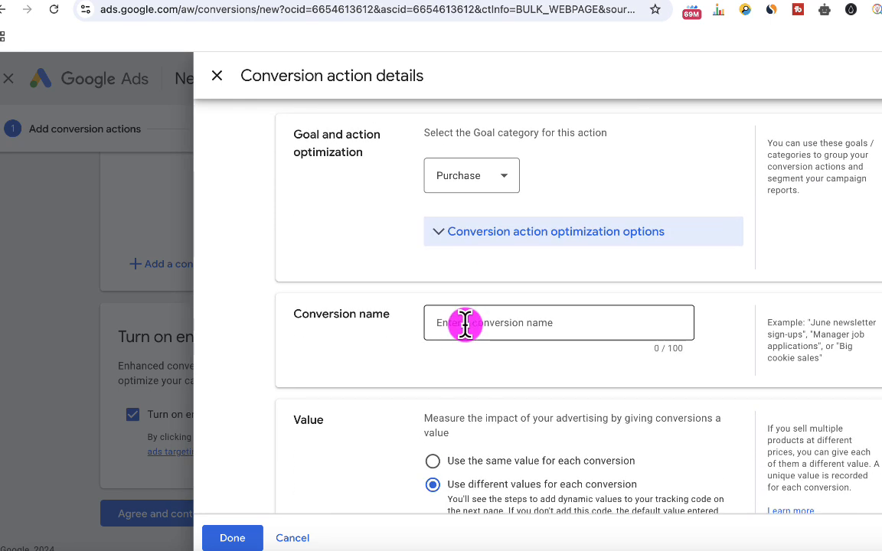
{"action": "left_click", "coordinate": [465, 324]}
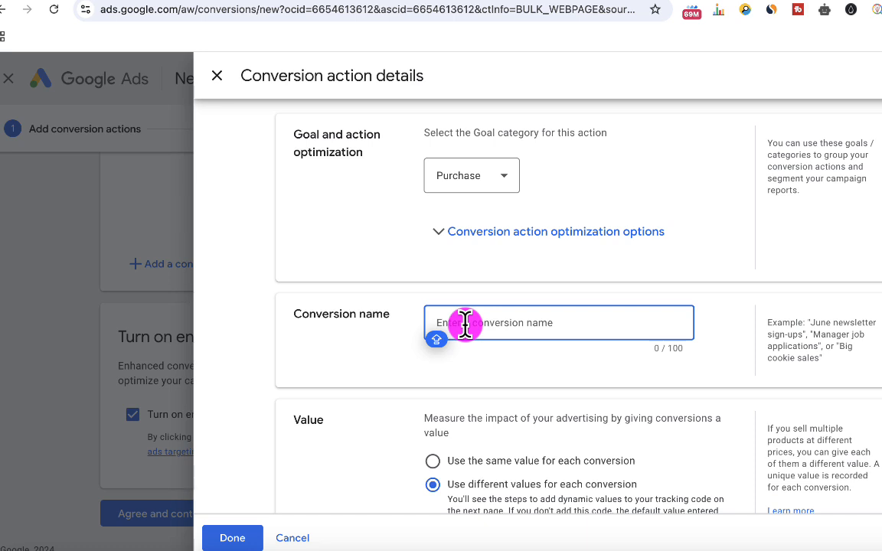
{"action": "type", "text": "Woo"}
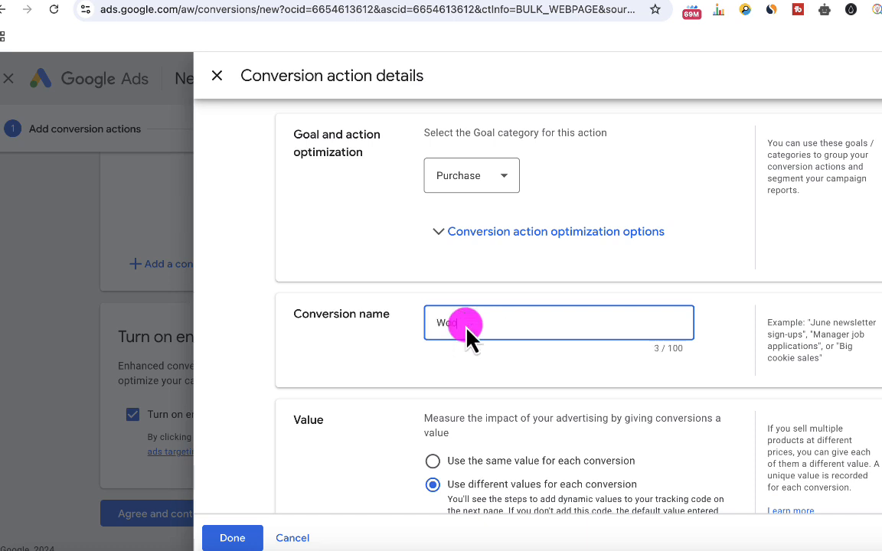
{"action": "type", "text": "d"}
{"action": "key", "text": "BackSpace"}
{"action": "type", "text": "Commerce Purchases - GTM"}
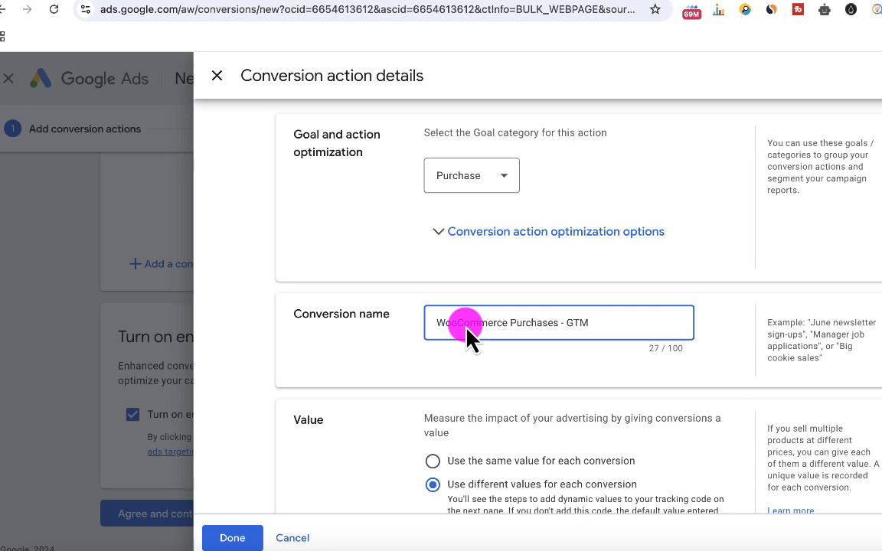
Set the default conversion value to 5 US dollars, using different values for each conversion
{"action": "scroll", "coordinate": [467, 337], "scroll_direction": "down", "scroll_amount": 1}
{"action": "scroll", "coordinate": [467, 337], "scroll_direction": "down", "scroll_amount": 2}
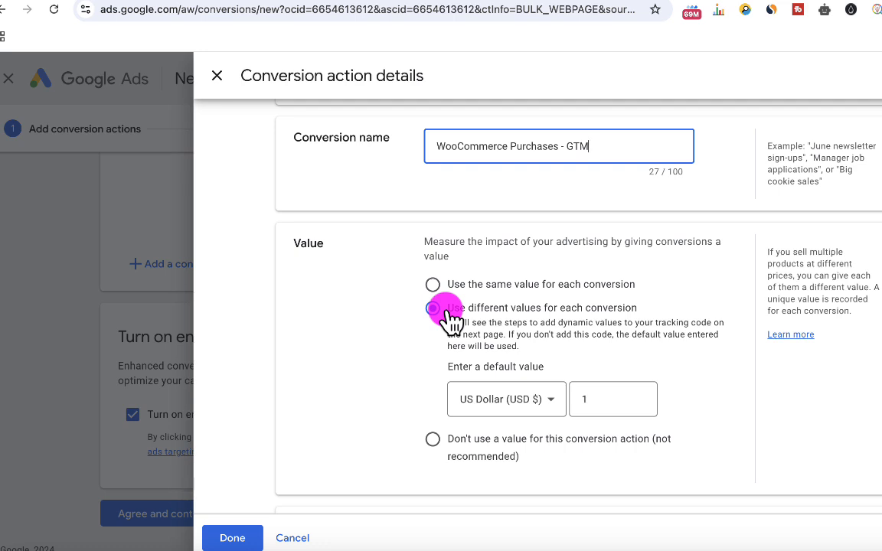
{"action": "left_click", "coordinate": [593, 397]}
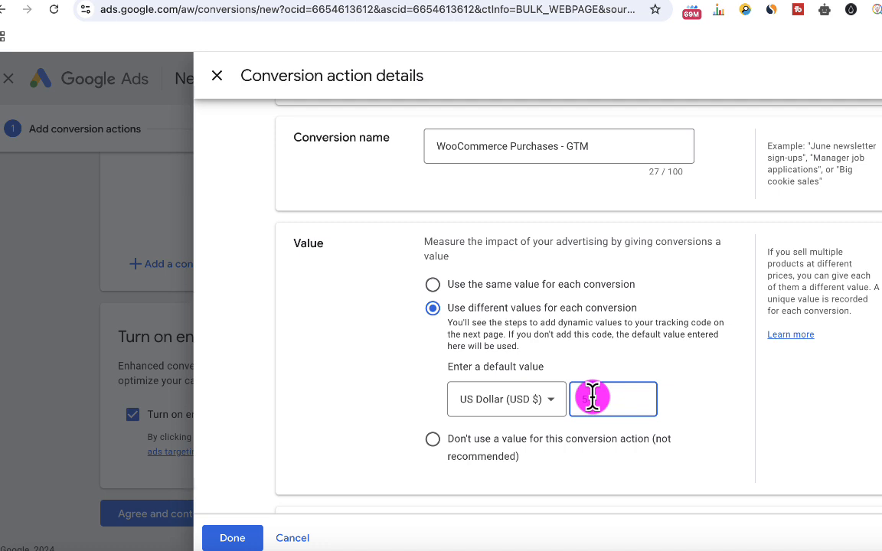
{"action": "type", "text": "5"}
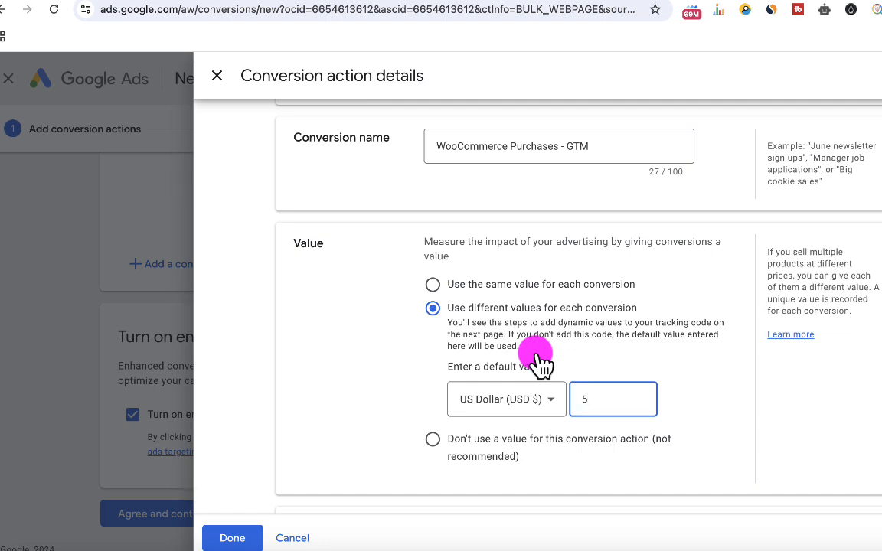
Review the count, conversion window and attribution settings, and finish the conversion action details
{"action": "scroll", "coordinate": [536, 362], "scroll_direction": "down", "scroll_amount": 3}
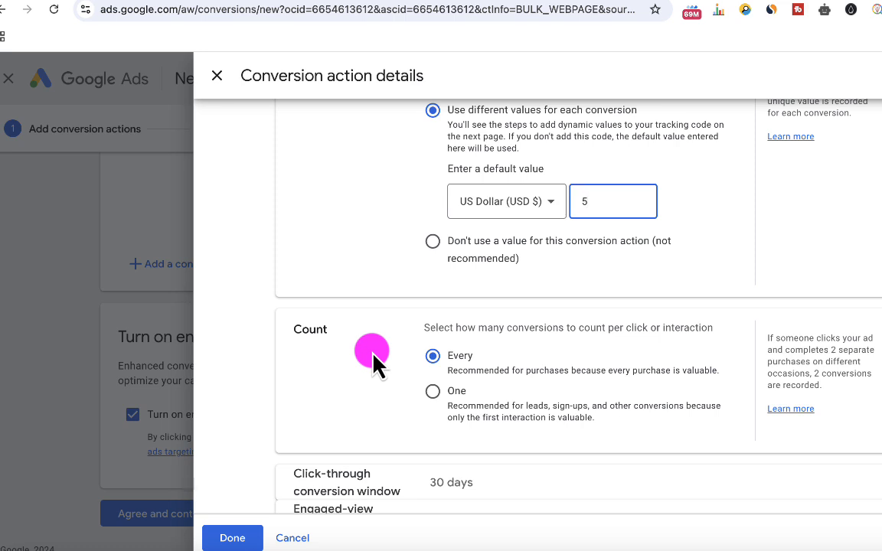
{"action": "scroll", "coordinate": [373, 366], "scroll_direction": "down", "scroll_amount": 2}
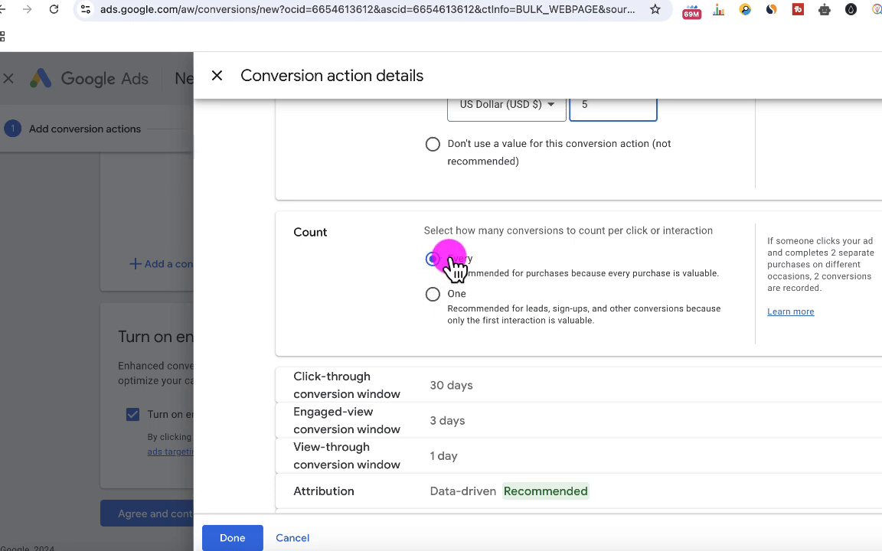
{"action": "scroll", "coordinate": [450, 262], "scroll_direction": "down", "scroll_amount": 1}
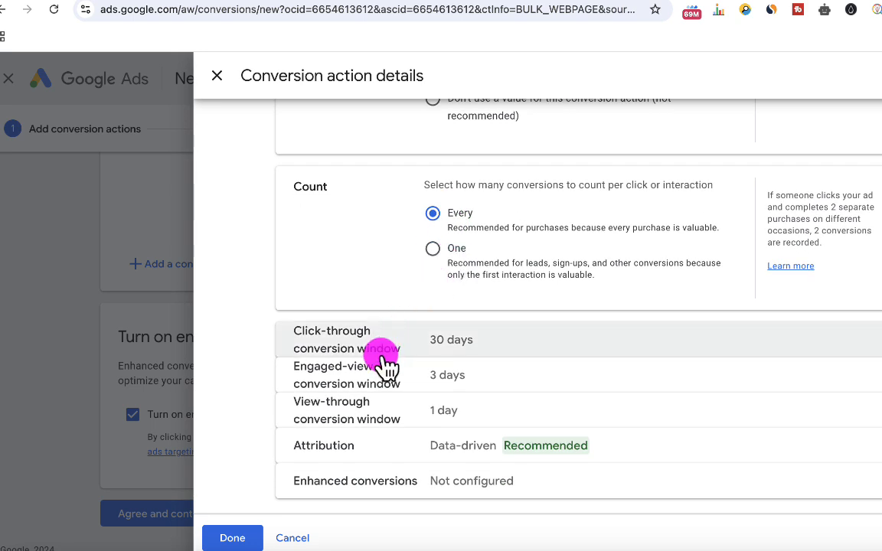
{"action": "left_click", "coordinate": [234, 540]}
Agree to the conversion setup with enhanced conversions turned on and show the Google Tag Manager installation details
{"action": "scroll", "coordinate": [239, 477], "scroll_direction": "down", "scroll_amount": 2}
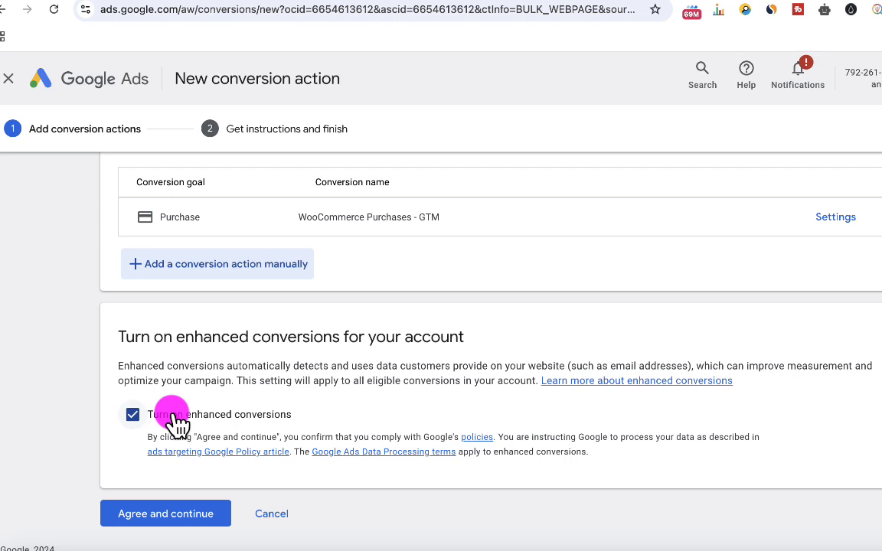
{"action": "left_click", "coordinate": [145, 516]}
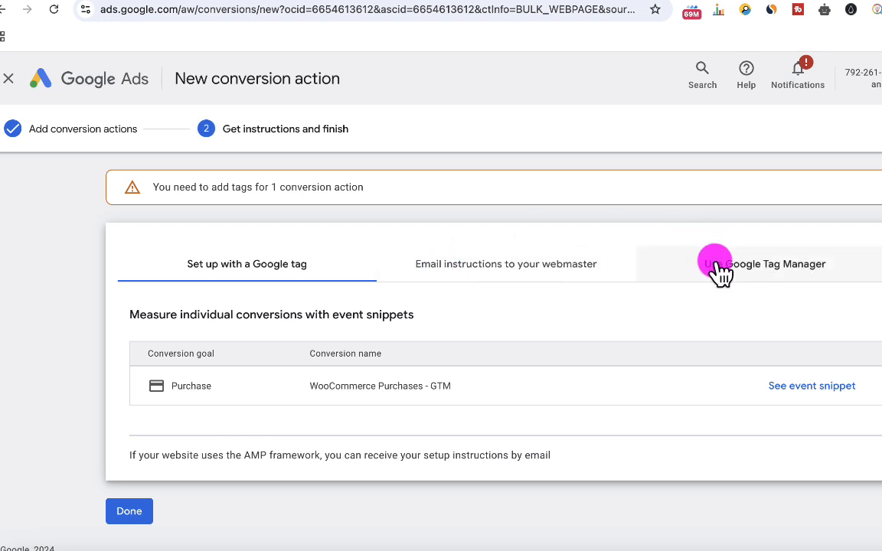
{"action": "left_click", "coordinate": [764, 271]}
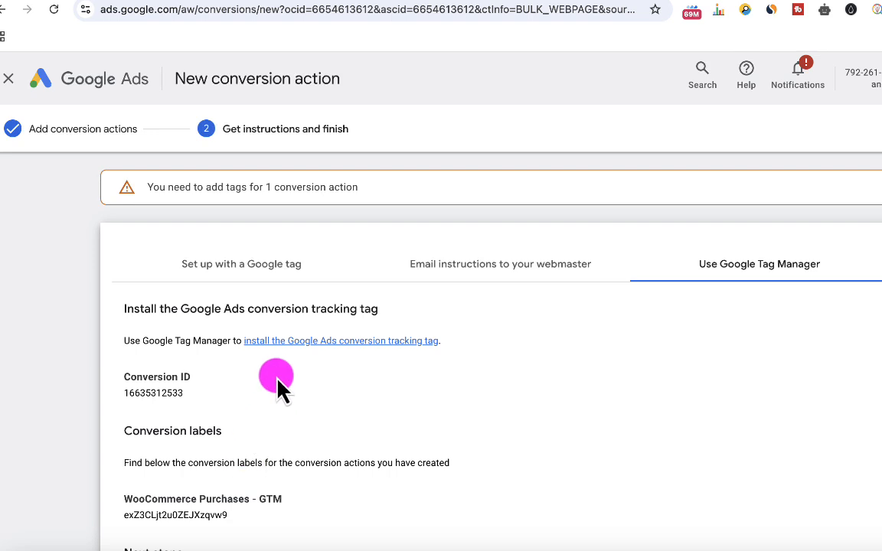
Switch to the Google Tag Manager workspace and highlight the tagmanager.google.com part of its web address
{"action": "left_click", "coordinate": [462, 0]}
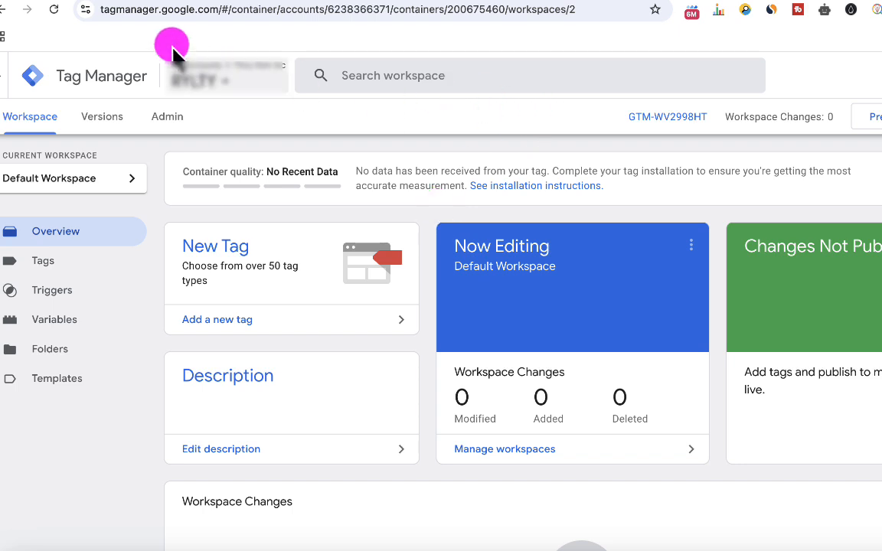
{"action": "left_click_drag", "start_coordinate": [218, 9], "coordinate": [102, 25]}
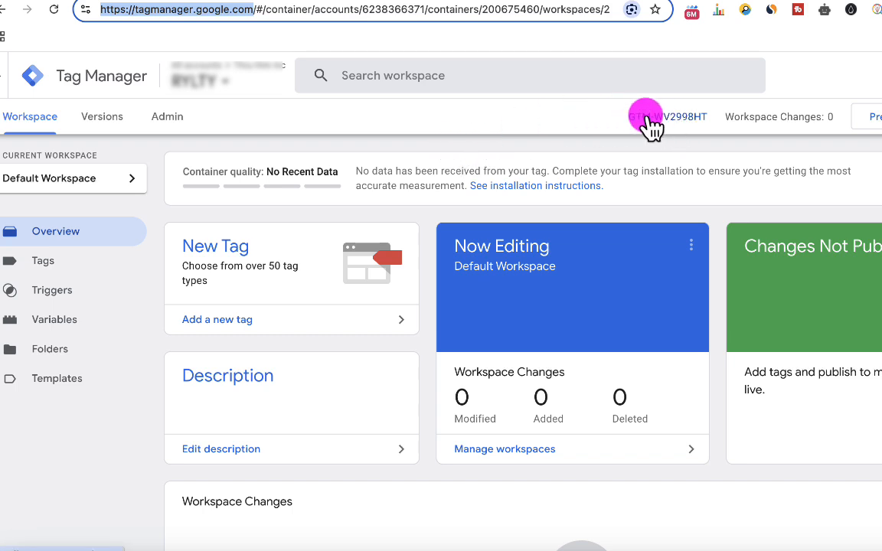
Show the Google Tag Manager installation snippets from the container ID and highlight the code for the <head> section
{"action": "left_click", "coordinate": [663, 120]}
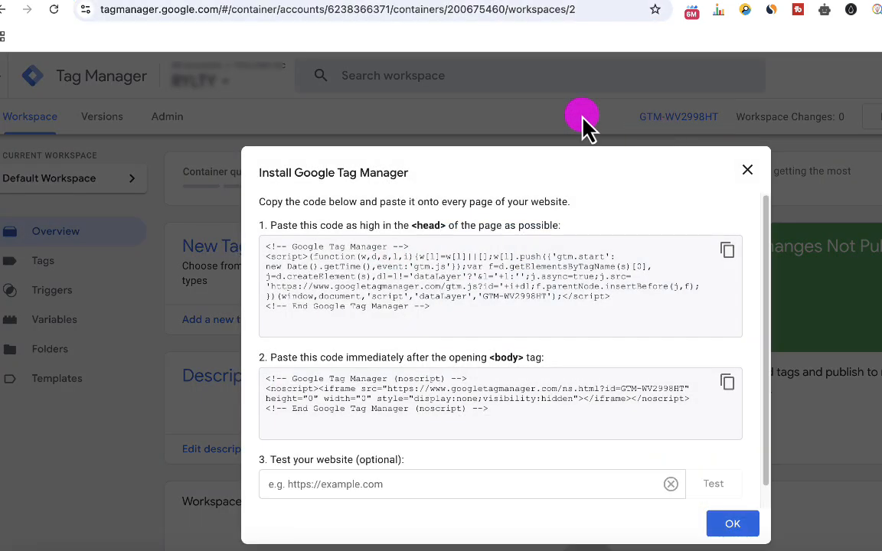
{"action": "left_click", "coordinate": [748, 171]}
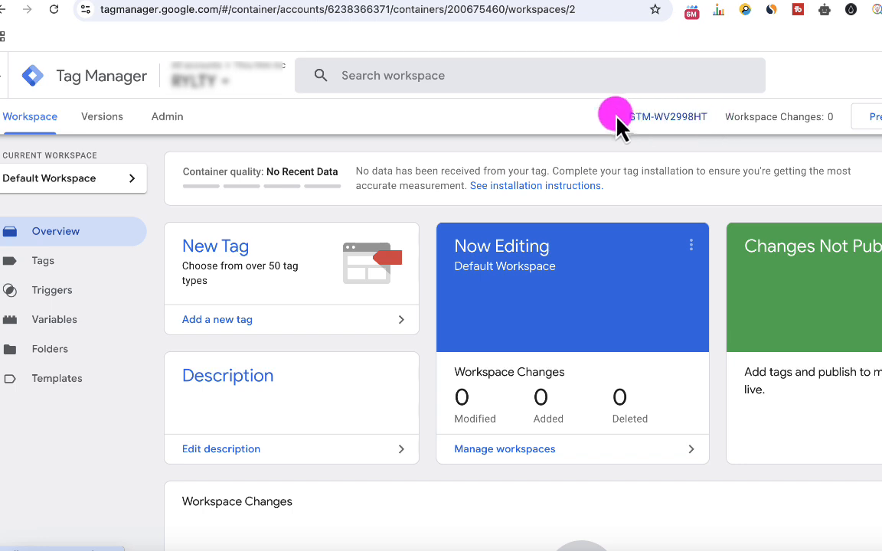
{"action": "left_click_drag", "start_coordinate": [624, 119], "coordinate": [710, 118]}
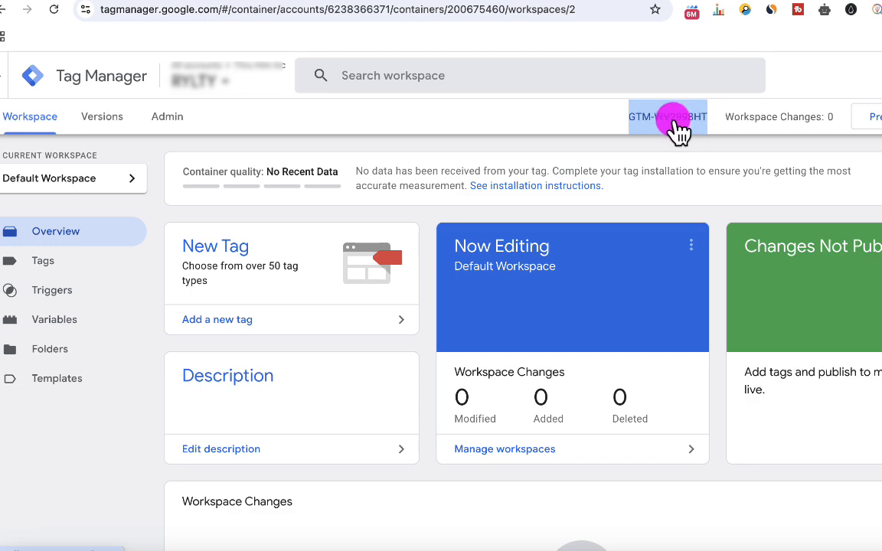
{"action": "left_click", "coordinate": [674, 126]}
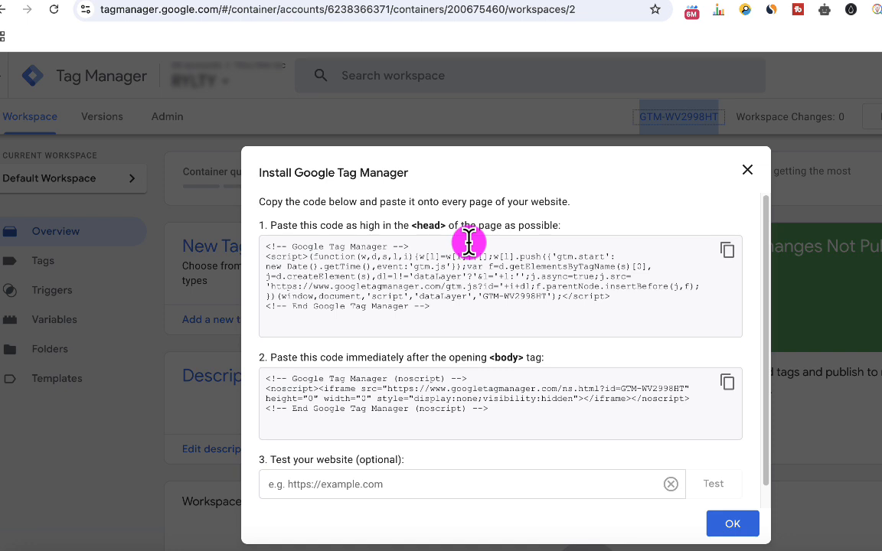
{"action": "left_click_drag", "start_coordinate": [441, 306], "coordinate": [259, 241]}
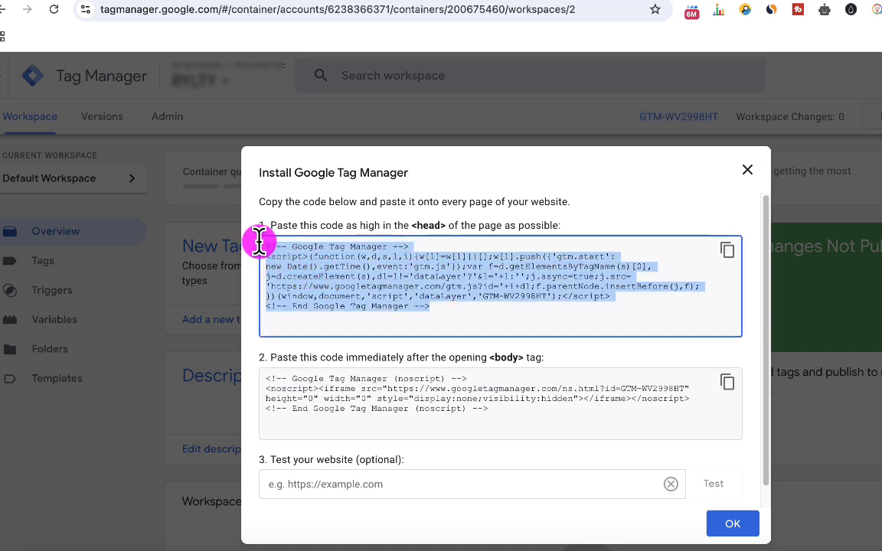
{"action": "scroll", "coordinate": [366, 377], "scroll_direction": "down", "scroll_amount": 1}
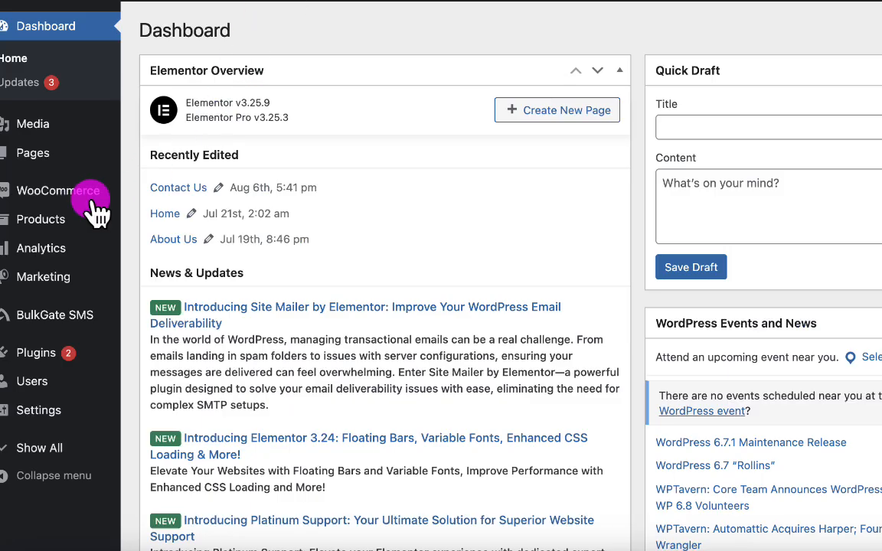
In the WordPress admin, go to the page for adding new plugins and search for "header"
{"action": "mouse_move", "coordinate": [90, 204]}
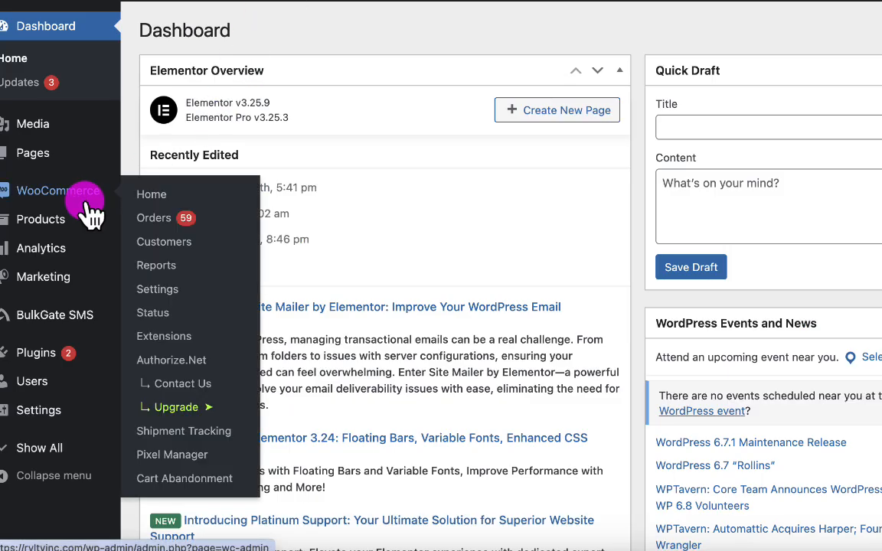
{"action": "mouse_move", "coordinate": [27, 351]}
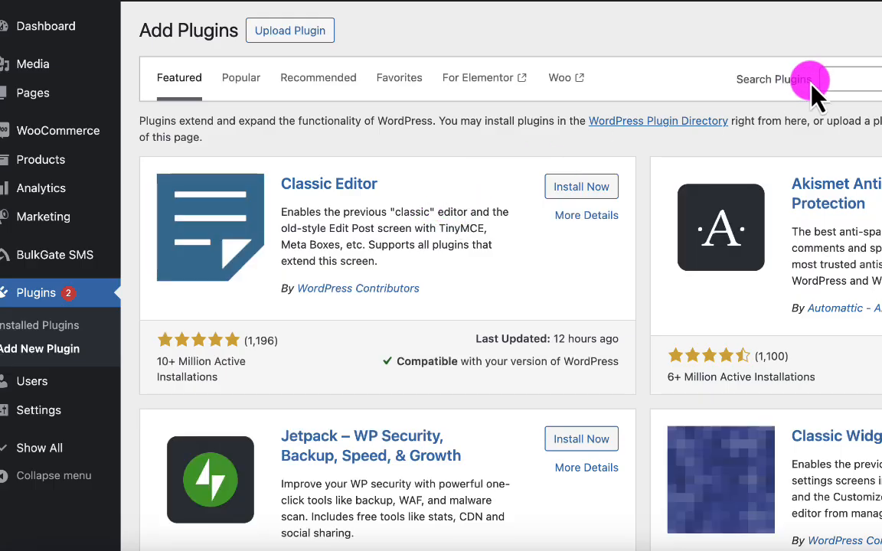
{"action": "left_click", "coordinate": [872, 79]}
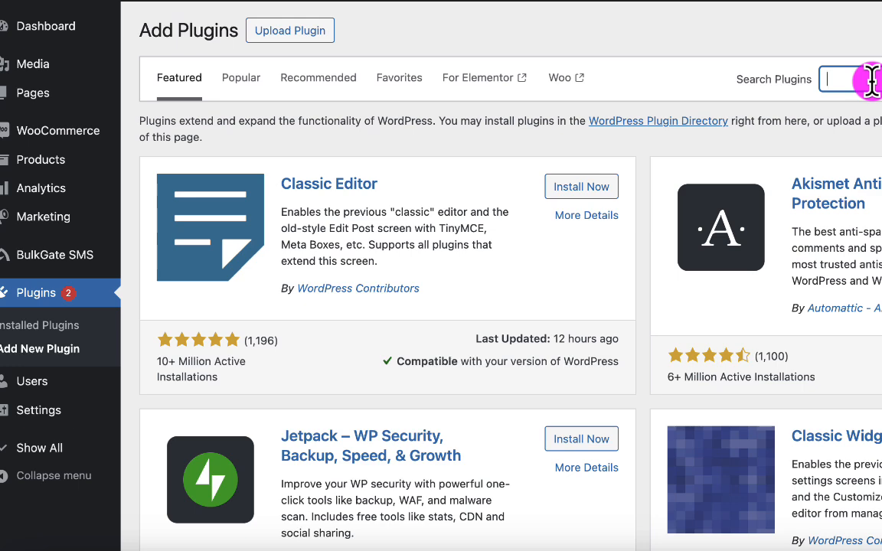
{"action": "type", "text": "header"}
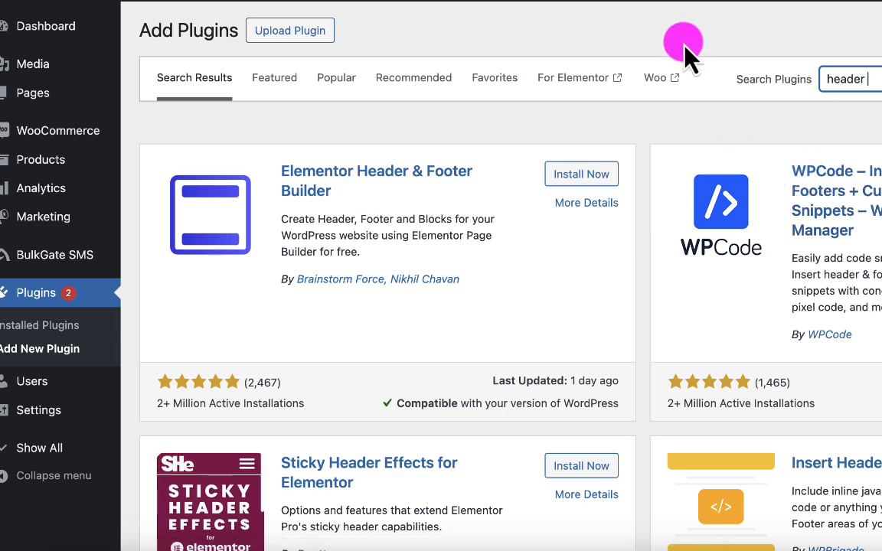
Show the full WordPress admin menu and open the Header & Footer page of WPCode's code snippets
{"action": "left_click", "coordinate": [14, 451]}
{"action": "scroll", "coordinate": [19, 460], "scroll_direction": "down", "scroll_amount": 5}
{"action": "mouse_move", "coordinate": [21, 490]}
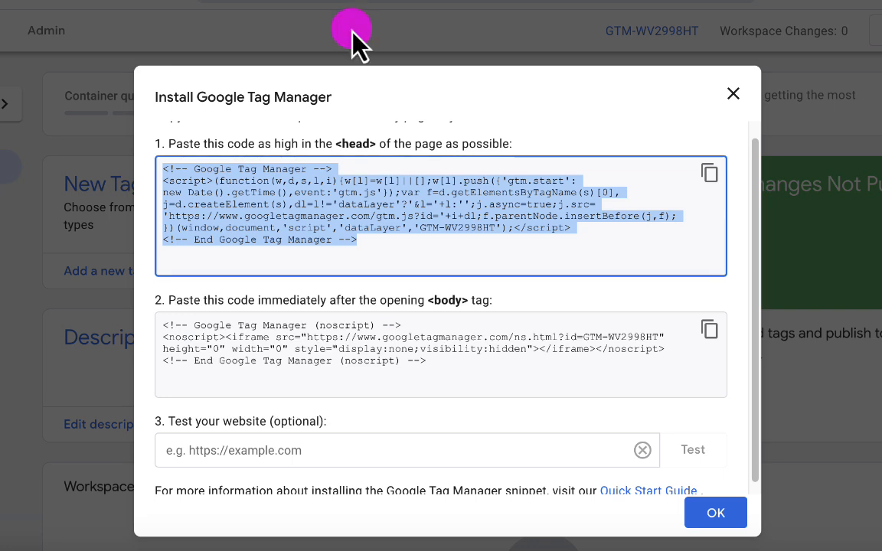
Copy the Tag Manager <head> snippet and paste it into the Header code box in WPCode
{"action": "left_click", "coordinate": [502, 191]}
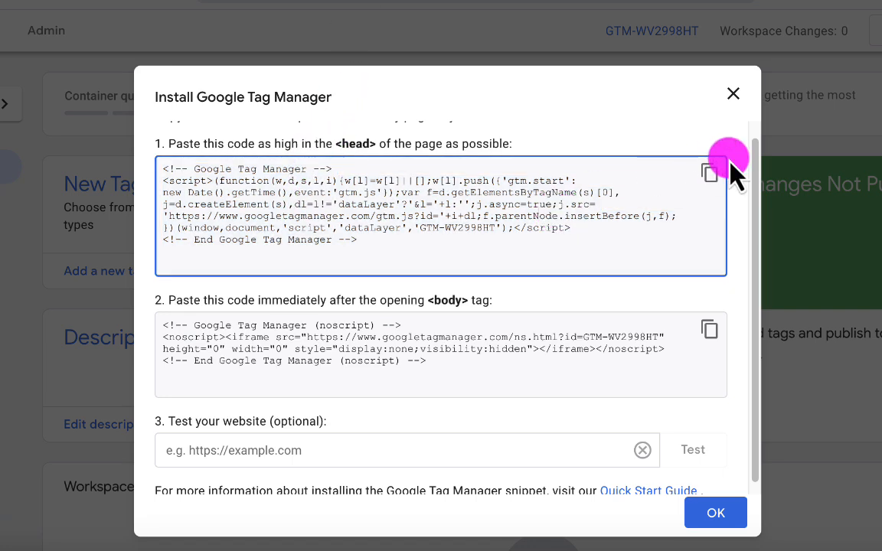
{"action": "left_click", "coordinate": [709, 175]}
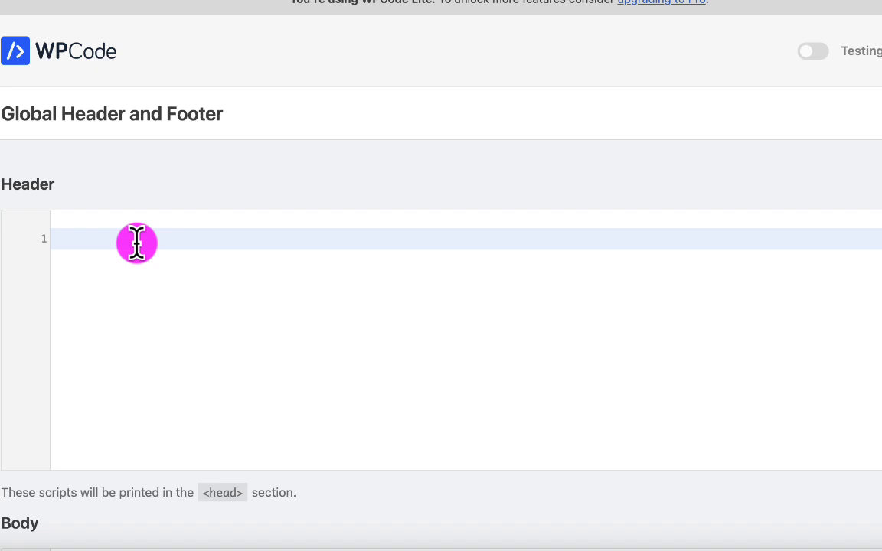
{"action": "left_click_drag", "start_coordinate": [55, 197], "coordinate": [3, 205]}
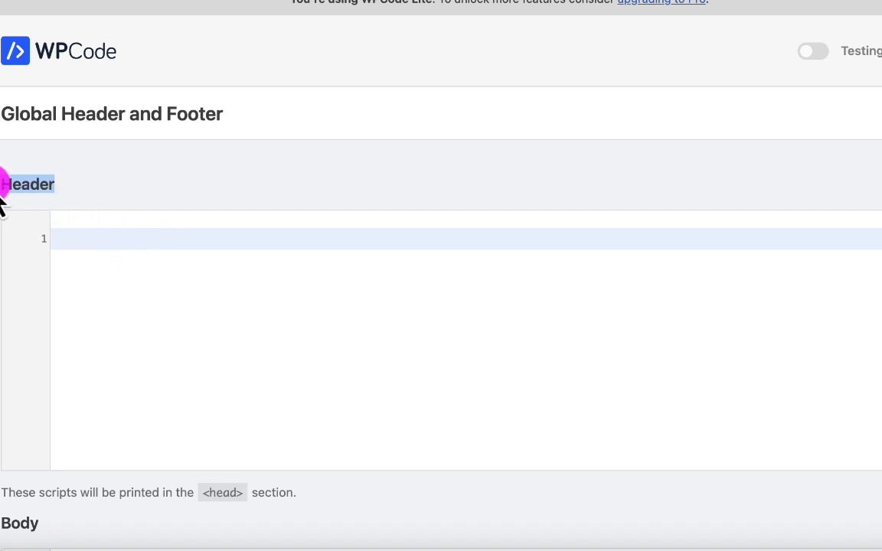
{"action": "left_click", "coordinate": [68, 241]}
{"action": "key", "text": "ctrl+v"}
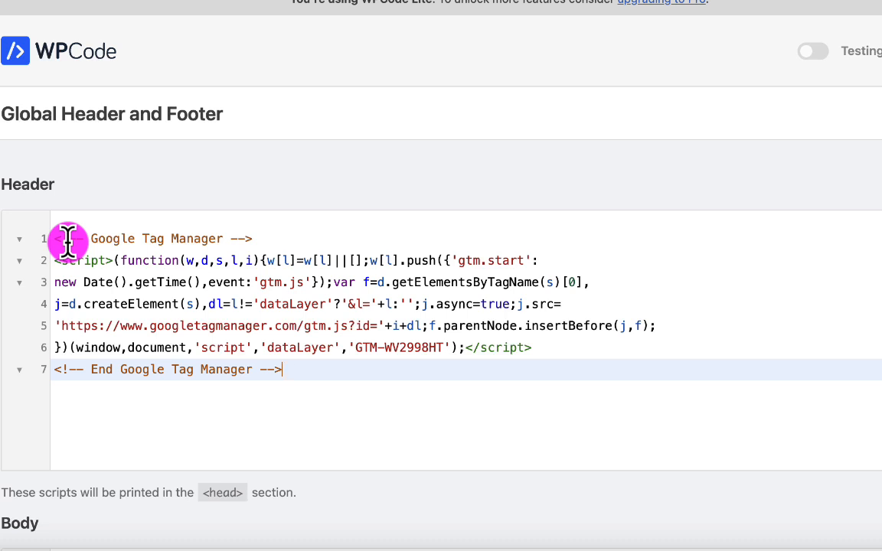
Copy the Tag Manager noscript snippet into WPCode's Body code box and save the changes
{"action": "scroll", "coordinate": [149, 272], "scroll_direction": "down", "scroll_amount": 2}
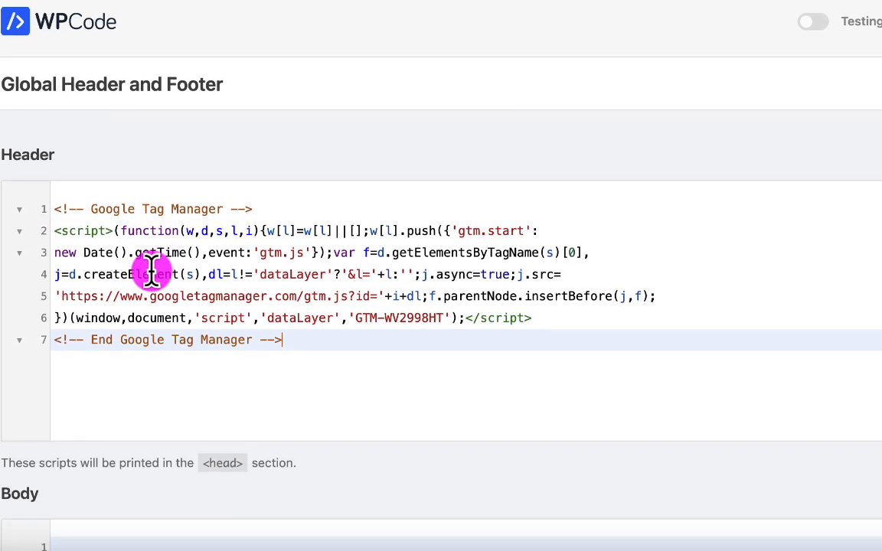
{"action": "scroll", "coordinate": [152, 269], "scroll_direction": "down", "scroll_amount": 4}
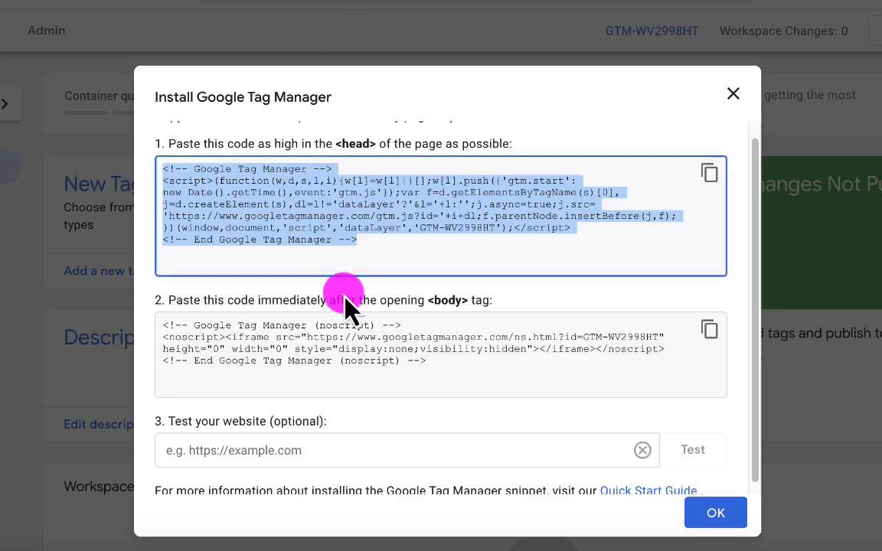
{"action": "scroll", "coordinate": [347, 314], "scroll_direction": "down", "scroll_amount": 1}
{"action": "left_click", "coordinate": [657, 306]}
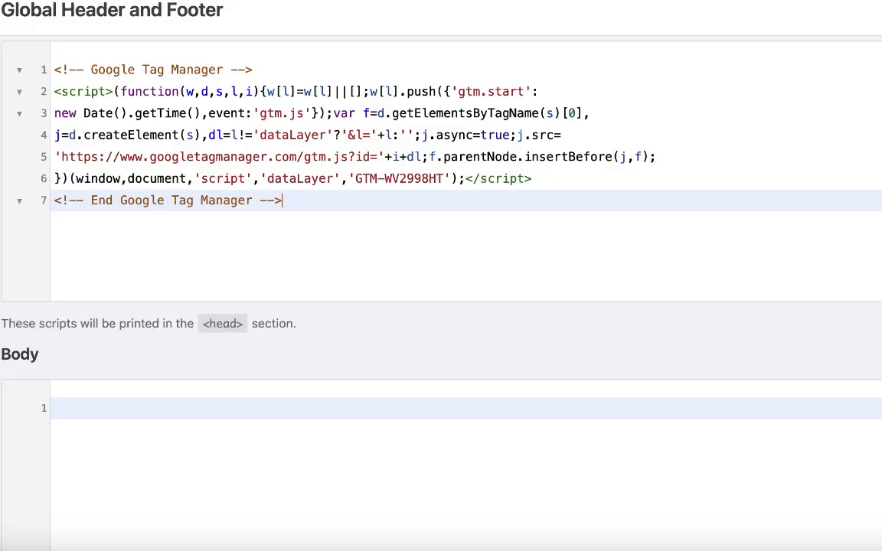
{"action": "scroll", "coordinate": [194, 270], "scroll_direction": "down", "scroll_amount": 3}
{"action": "scroll", "coordinate": [193, 276], "scroll_direction": "up", "scroll_amount": 1}
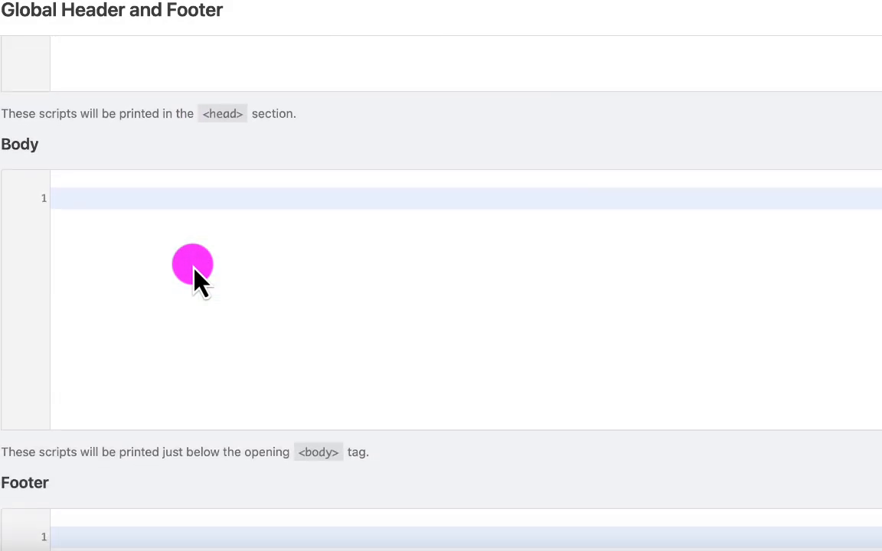
{"action": "right_click", "coordinate": [120, 188]}
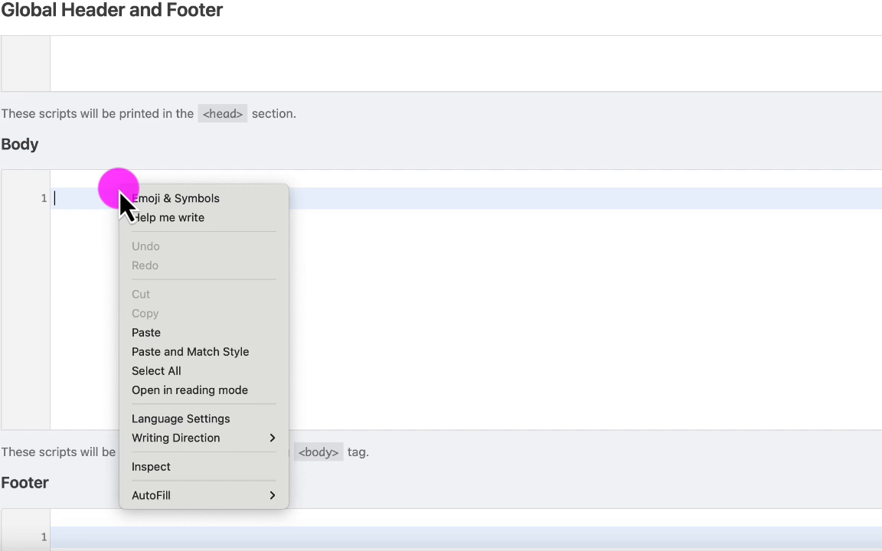
{"action": "left_click", "coordinate": [154, 337]}
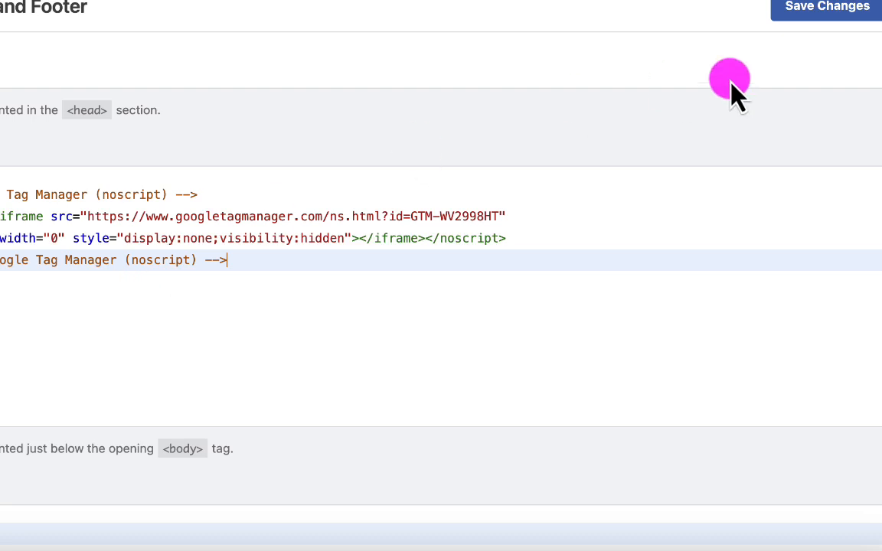
{"action": "left_click", "coordinate": [824, 15]}
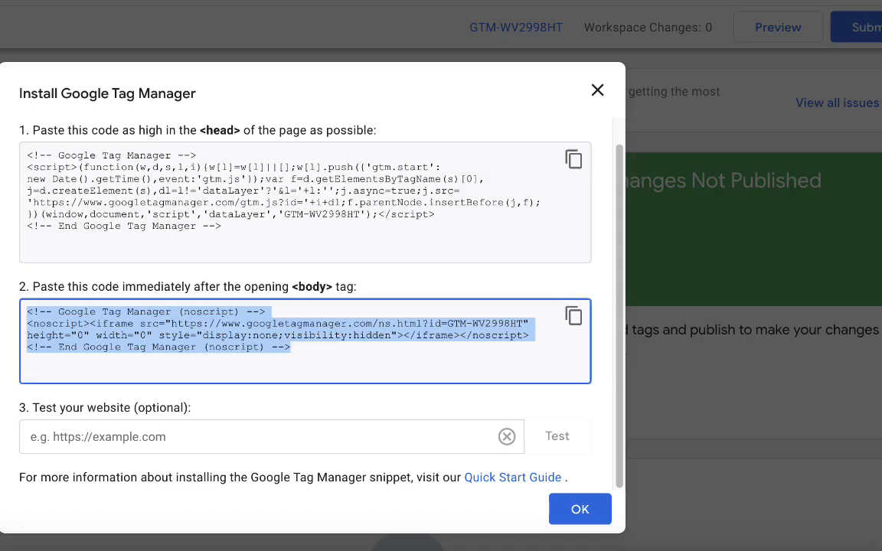
Close the installation instructions, launch Preview mode for the container and connect Tag Assistant to the store's website URL
{"action": "left_click", "coordinate": [597, 90]}
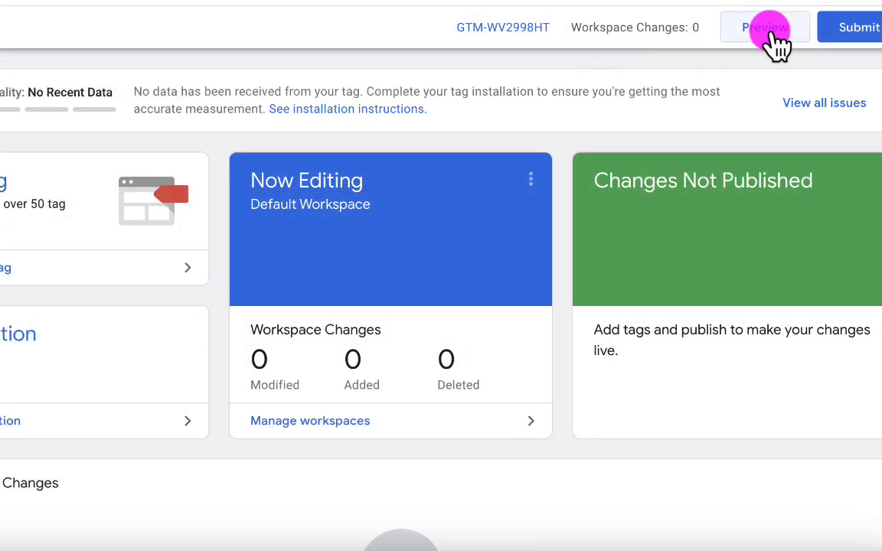
{"action": "left_click", "coordinate": [775, 31]}
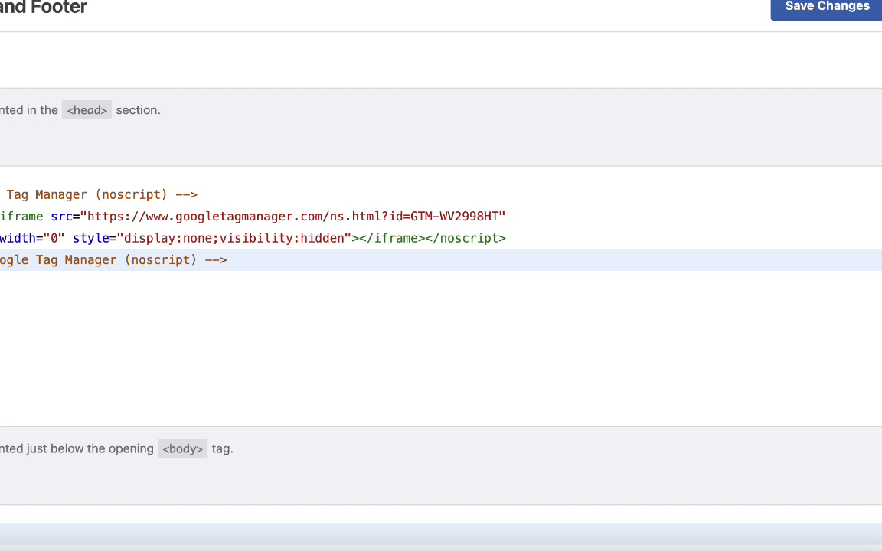
{"action": "right_click", "coordinate": [0, 0]}
{"action": "left_click", "coordinate": [1, 39]}
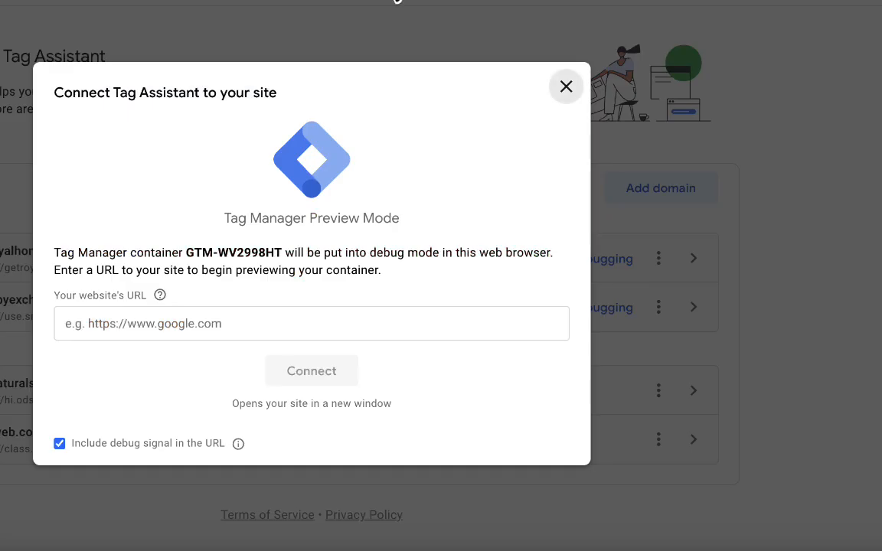
{"action": "left_click", "coordinate": [198, 327]}
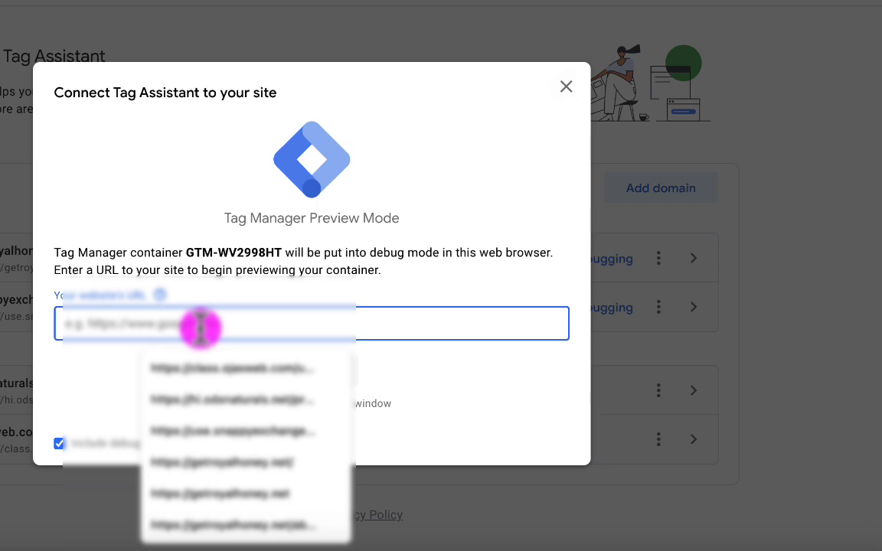
{"action": "key", "text": "ctrl+v"}
{"action": "left_click", "coordinate": [280, 370]}
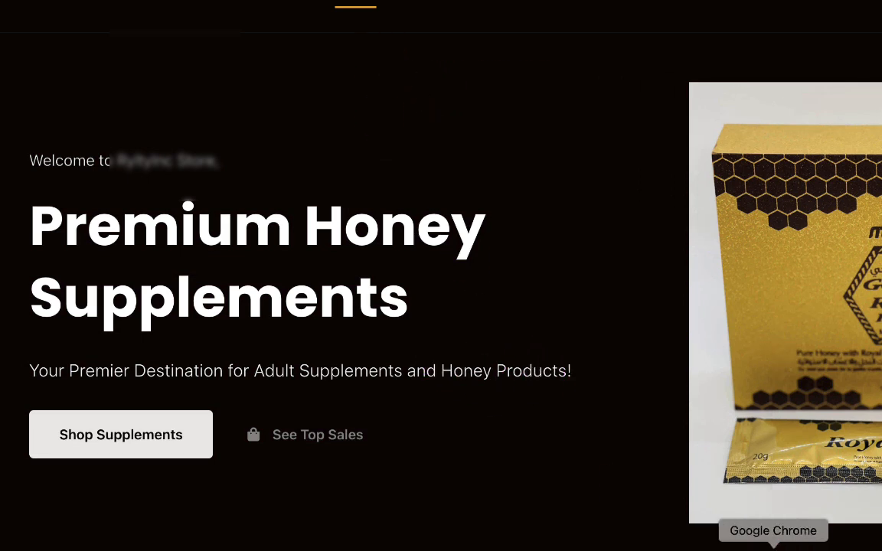
Return to the Tag Assistant window, continue past the connection notice and examine the container's tag status in the Summary
{"action": "right_click", "coordinate": [774, 547]}
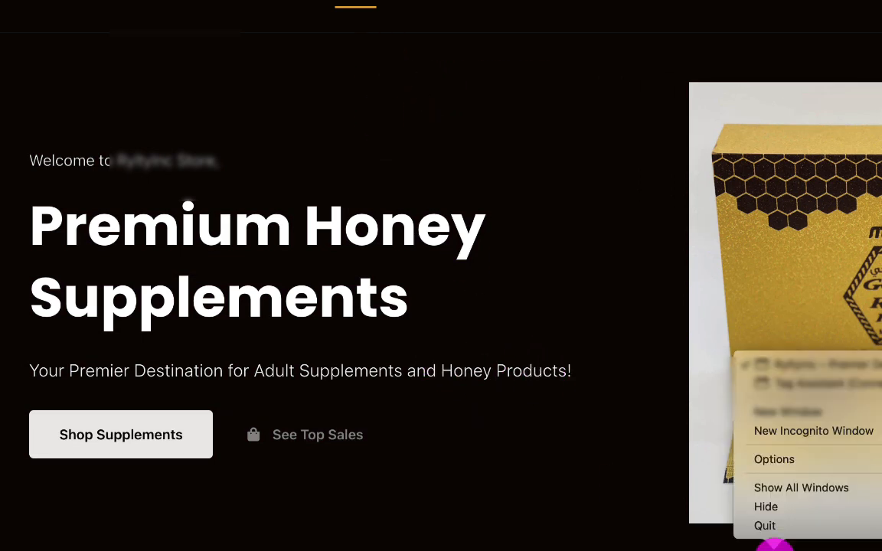
{"action": "left_click", "coordinate": [824, 397]}
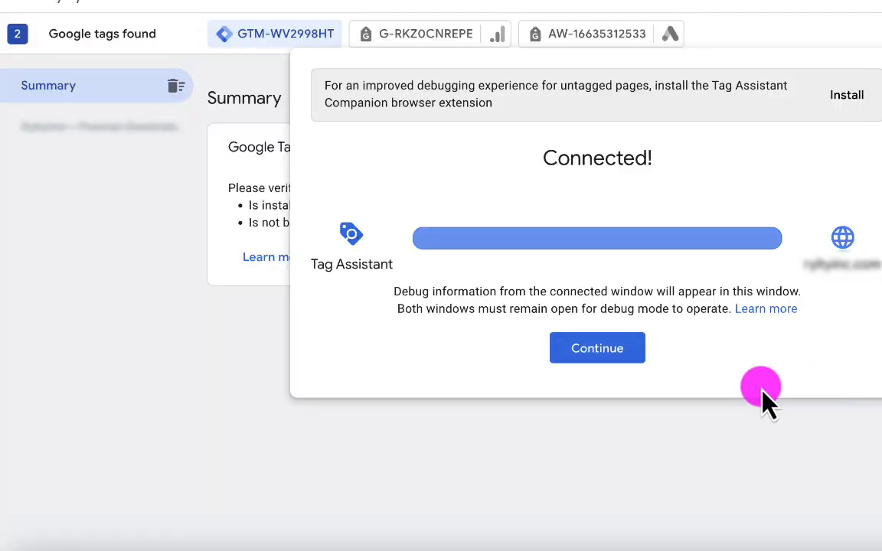
{"action": "left_click", "coordinate": [576, 354]}
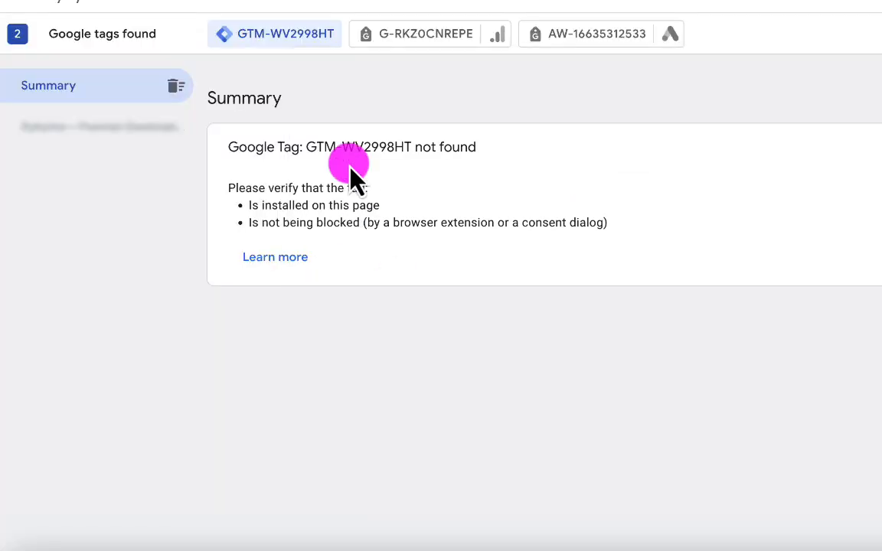
{"action": "left_click_drag", "start_coordinate": [237, 150], "coordinate": [483, 151]}
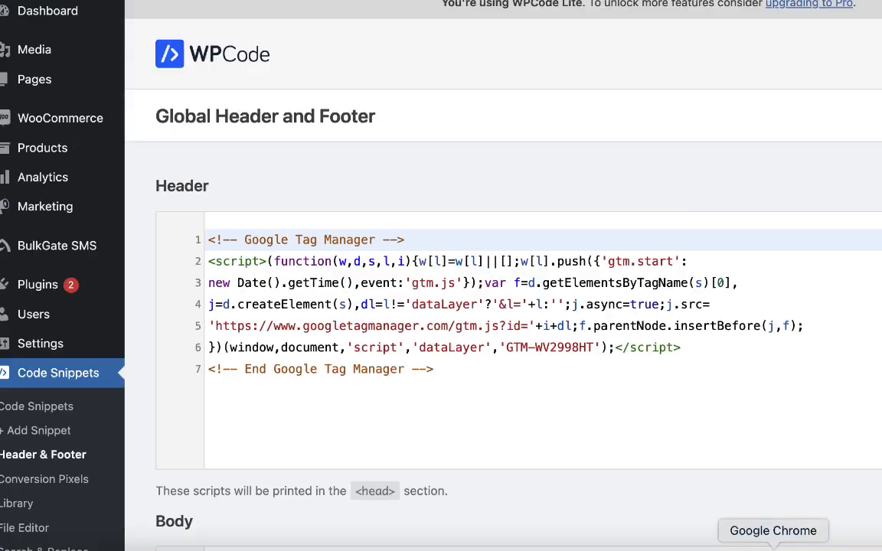
Reopen the closed debug window of the store from Tag Assistant and return to the container's Summary to check the installation
{"action": "left_click", "coordinate": [772, 548]}
{"action": "left_click", "coordinate": [810, 389]}
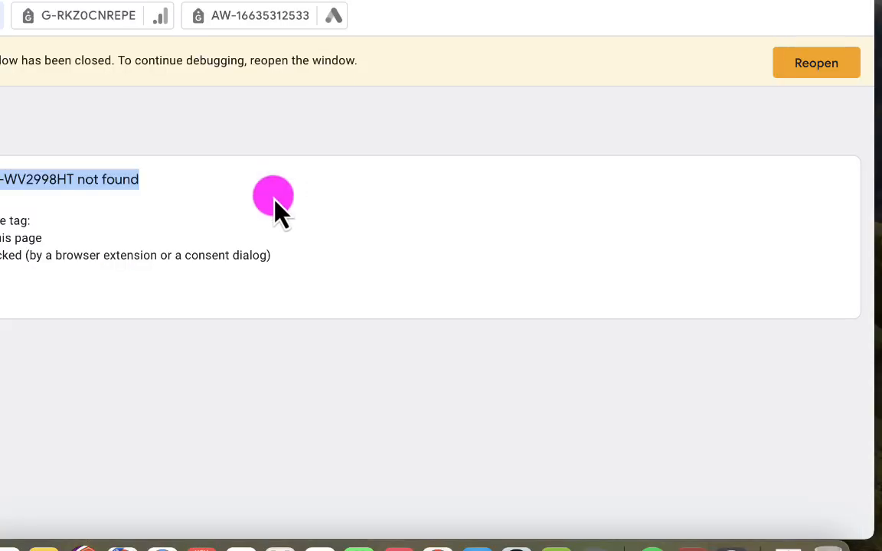
{"action": "left_click", "coordinate": [801, 76]}
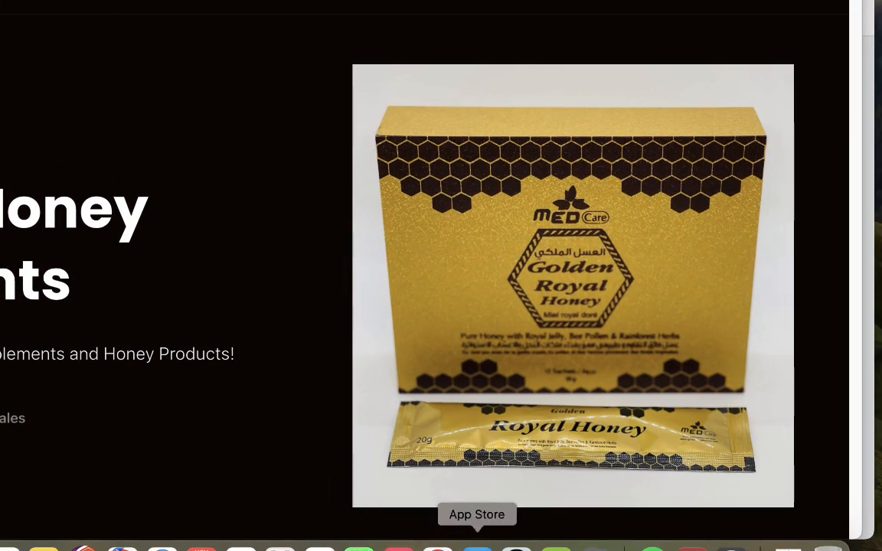
{"action": "right_click", "coordinate": [437, 546]}
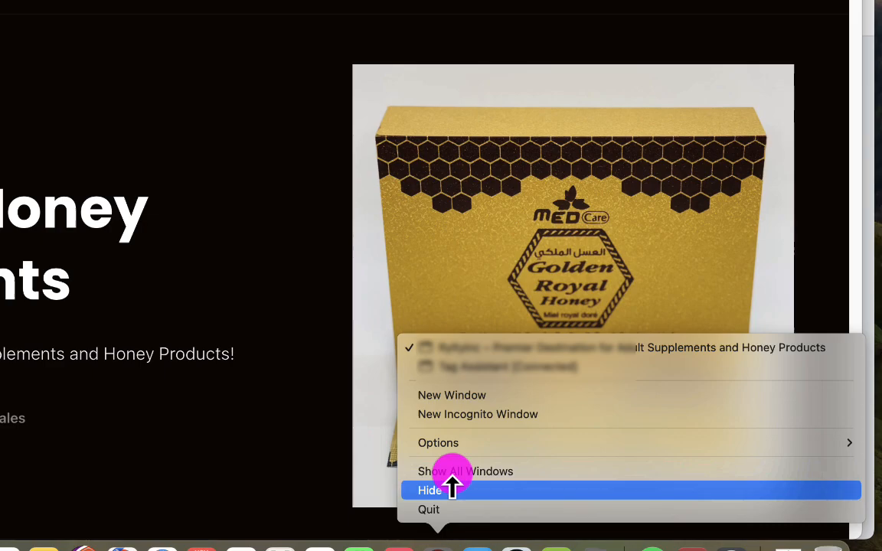
{"action": "left_click", "coordinate": [481, 366]}
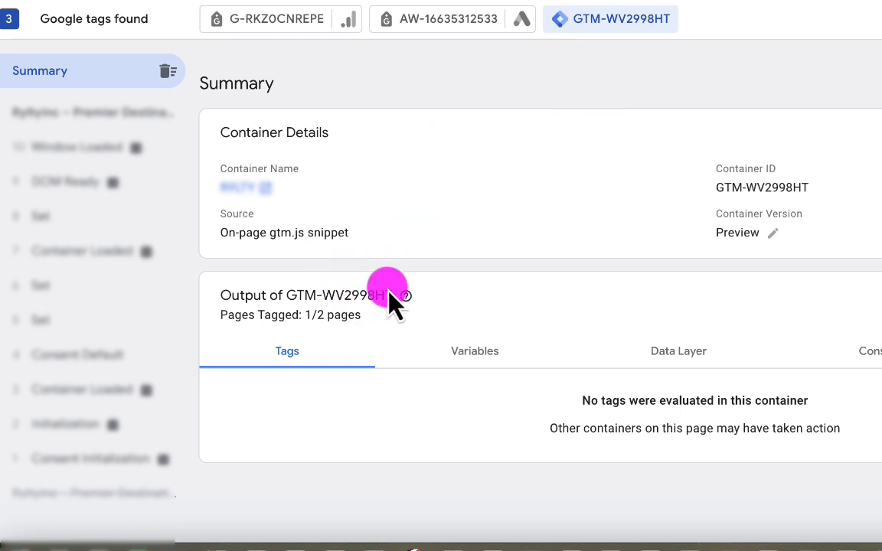
Return to the Tag Manager container's workspace and open its list of variables
{"action": "left_click_drag", "start_coordinate": [390, 311], "coordinate": [371, 310]}
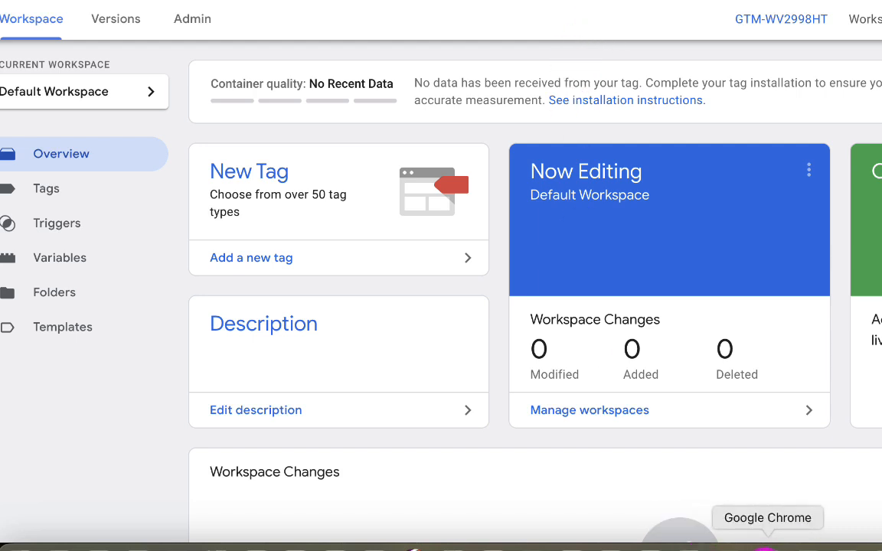
{"action": "right_click", "coordinate": [762, 547]}
{"action": "left_click", "coordinate": [846, 366]}
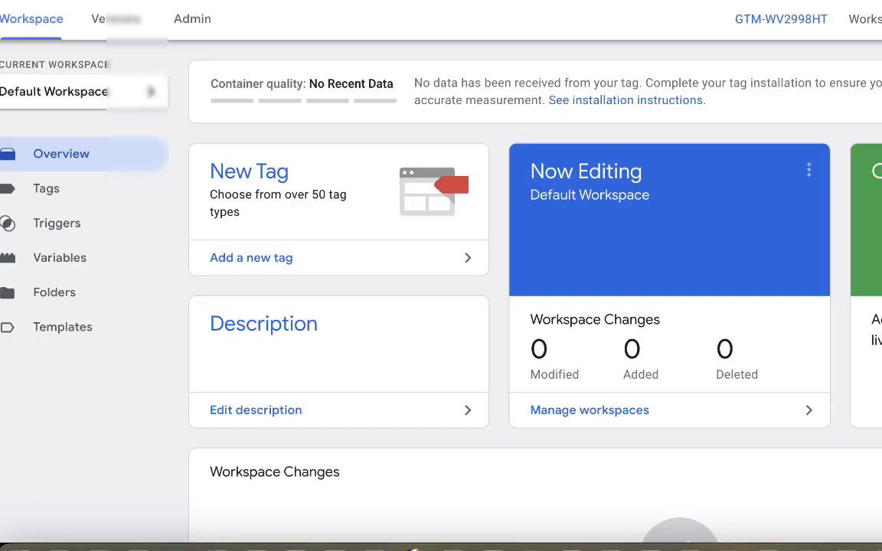
{"action": "left_click", "coordinate": [422, 73]}
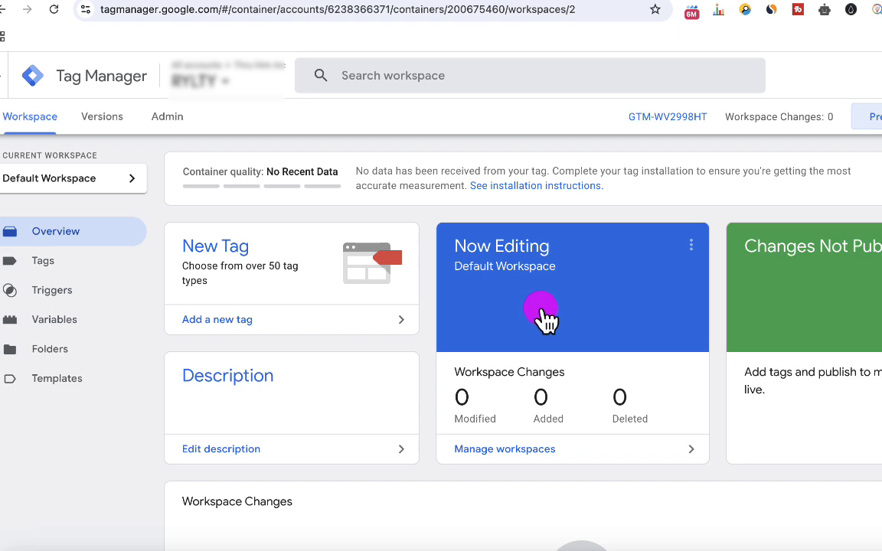
{"action": "left_click", "coordinate": [45, 328]}
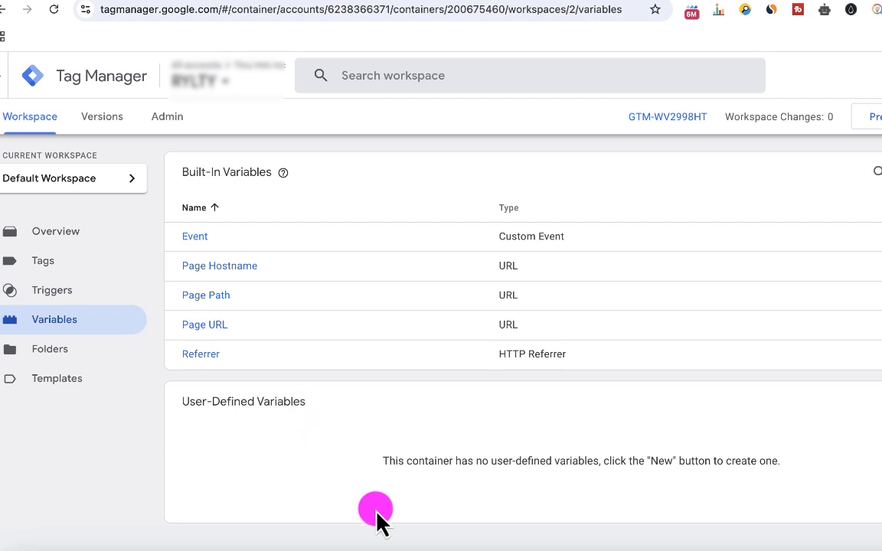
Switch to Notes and read the GTM variables listed under Purchase Information (to track value)
{"action": "left_click", "coordinate": [321, 548]}
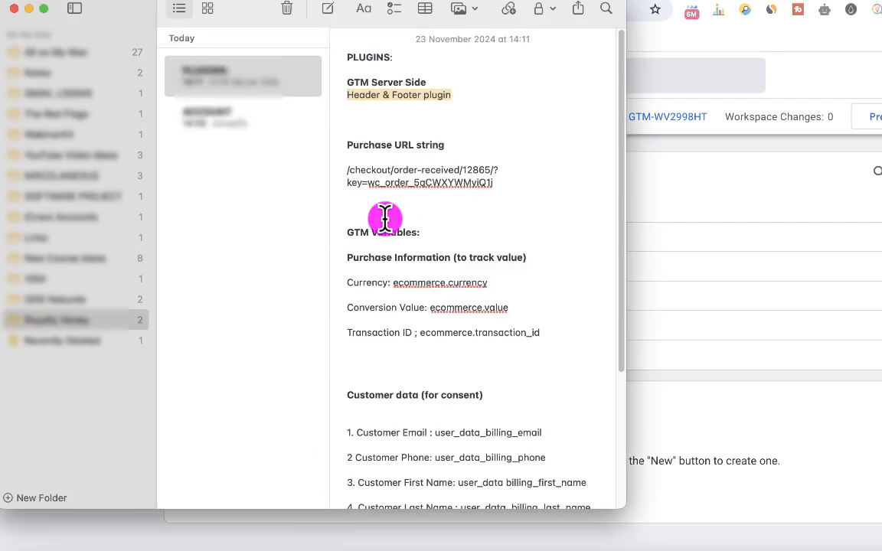
{"action": "left_click_drag", "start_coordinate": [346, 259], "coordinate": [528, 259]}
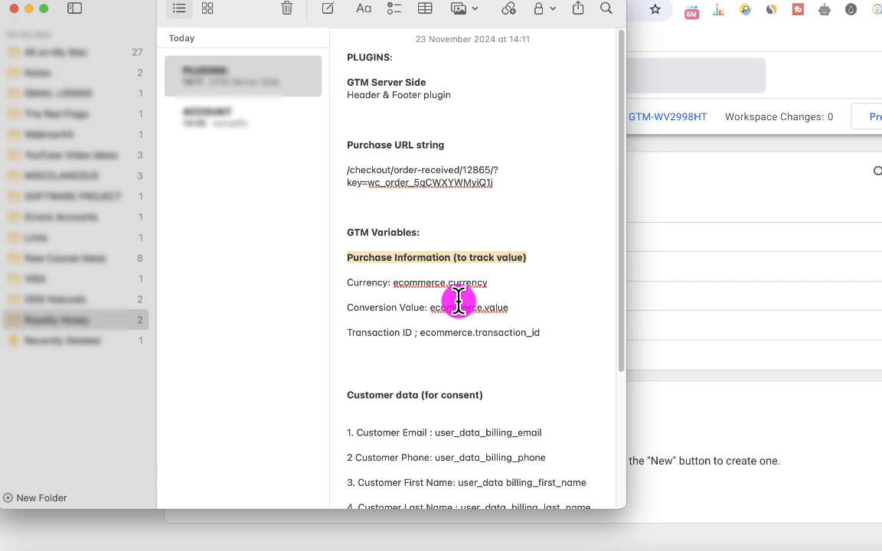
{"action": "left_click", "coordinate": [692, 390]}
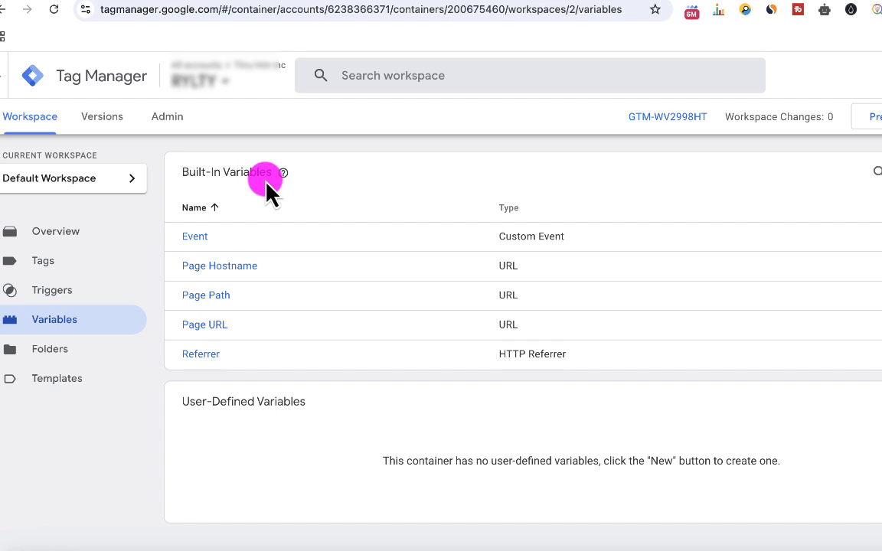
Create a new user-defined variable in Tag Manager and name it Currency, using the label copied from Notes
{"action": "scroll", "coordinate": [418, 383], "scroll_direction": "down", "scroll_amount": 1}
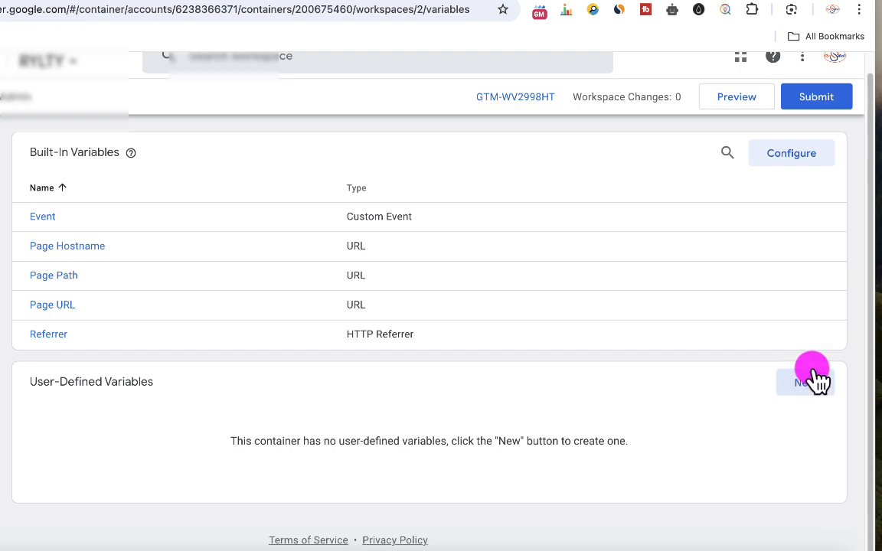
{"action": "left_click", "coordinate": [811, 390]}
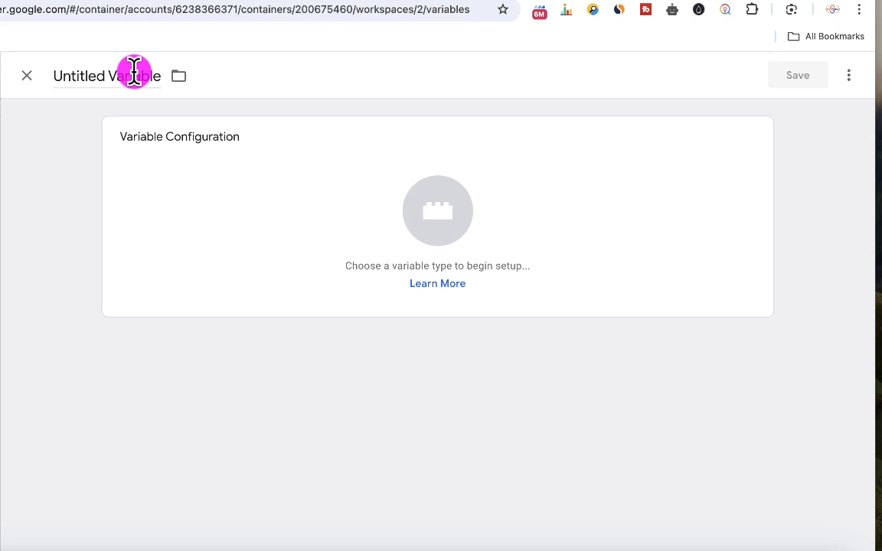
{"action": "left_click", "coordinate": [169, 550]}
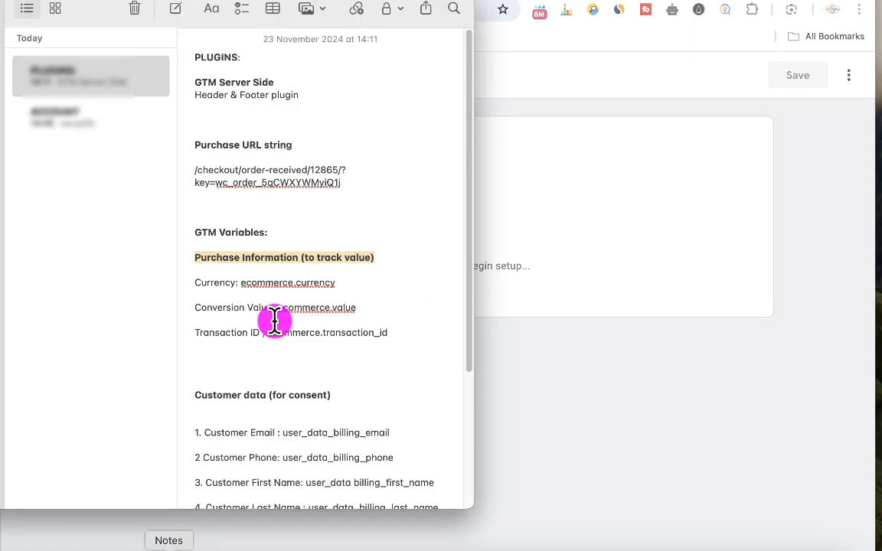
{"action": "left_click", "coordinate": [211, 282]}
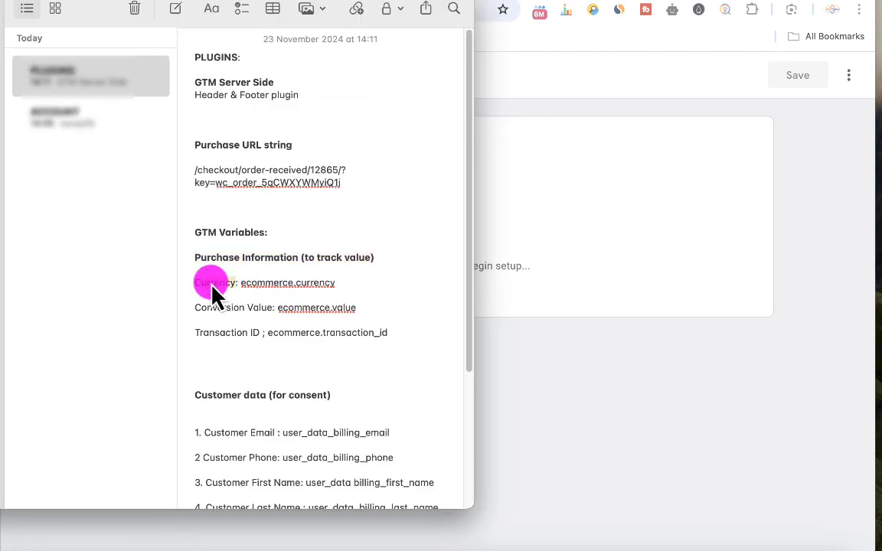
{"action": "right_click", "coordinate": [209, 282]}
{"action": "left_click", "coordinate": [222, 205]}
{"action": "type", "text": "Currency"}
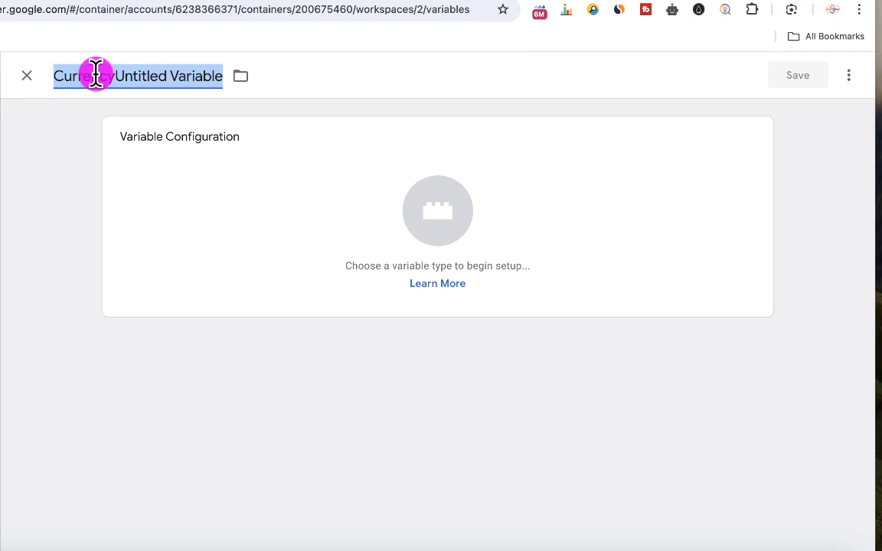
{"action": "type", "text": "Currency"}
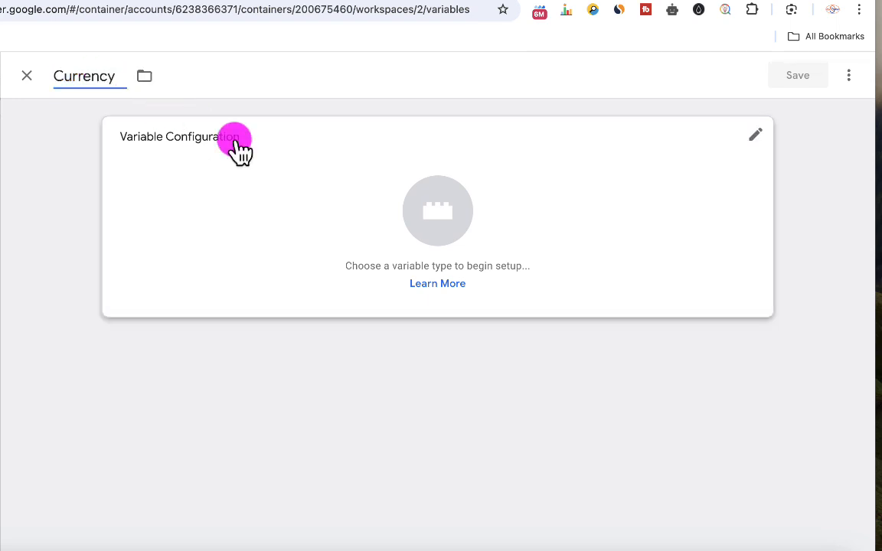
Configure Currency as a Data Layer Variable with the name ecommerce.currency copied from Notes, and save it
{"action": "left_click", "coordinate": [434, 220]}
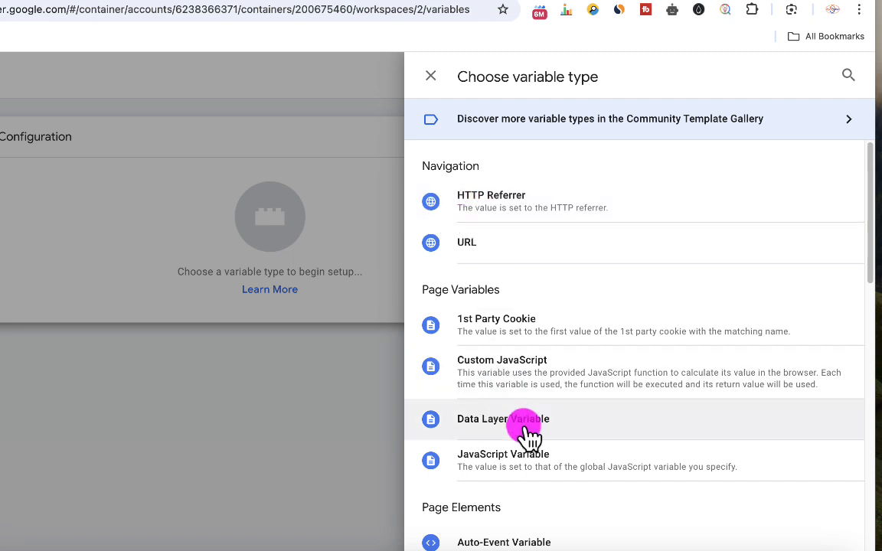
{"action": "left_click", "coordinate": [496, 429]}
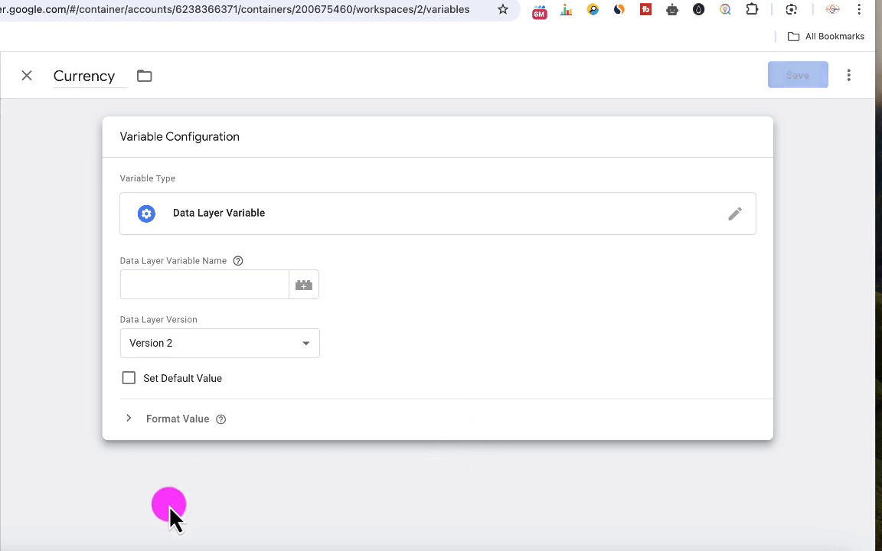
{"action": "left_click", "coordinate": [168, 548]}
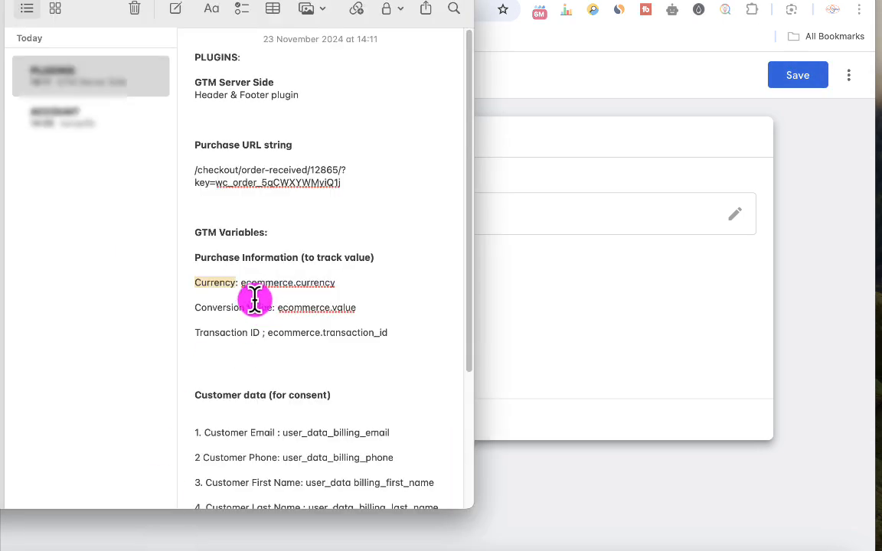
{"action": "left_click_drag", "start_coordinate": [240, 283], "coordinate": [332, 283]}
{"action": "right_click", "coordinate": [314, 285]}
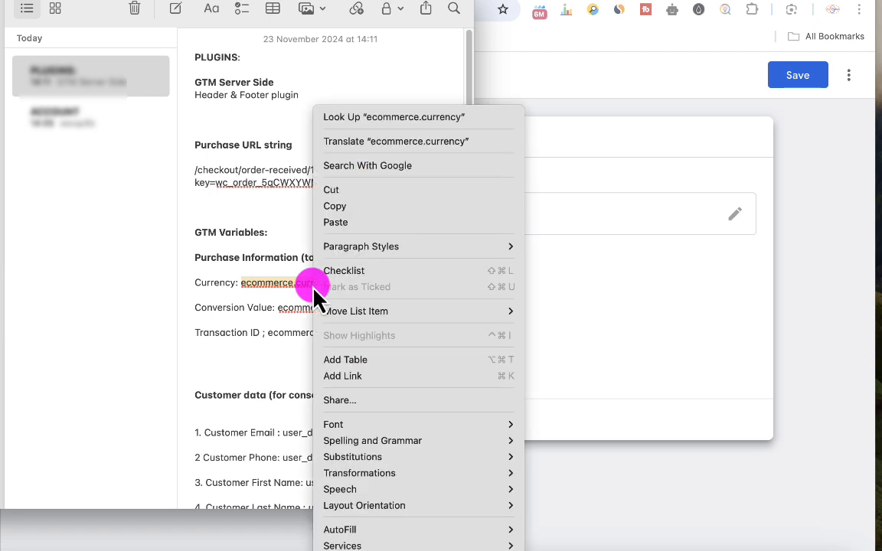
{"action": "left_click", "coordinate": [346, 206]}
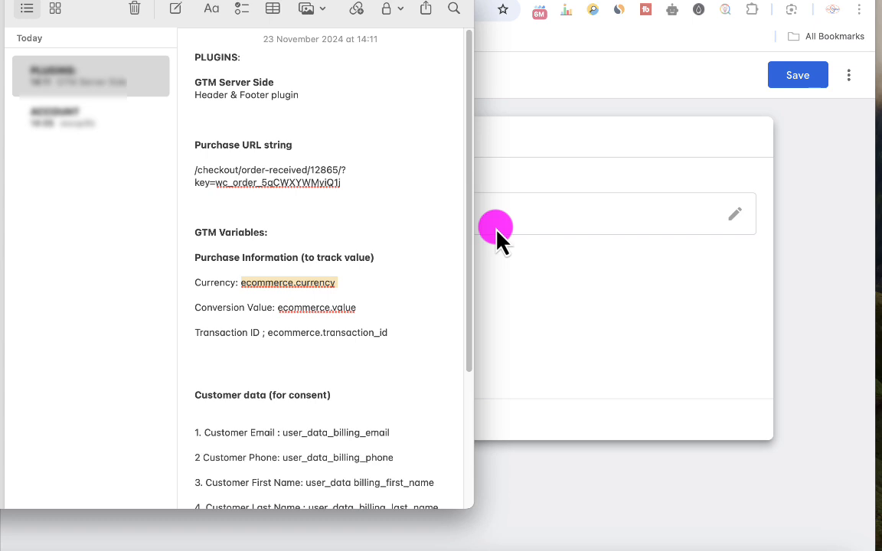
{"action": "left_click", "coordinate": [510, 274]}
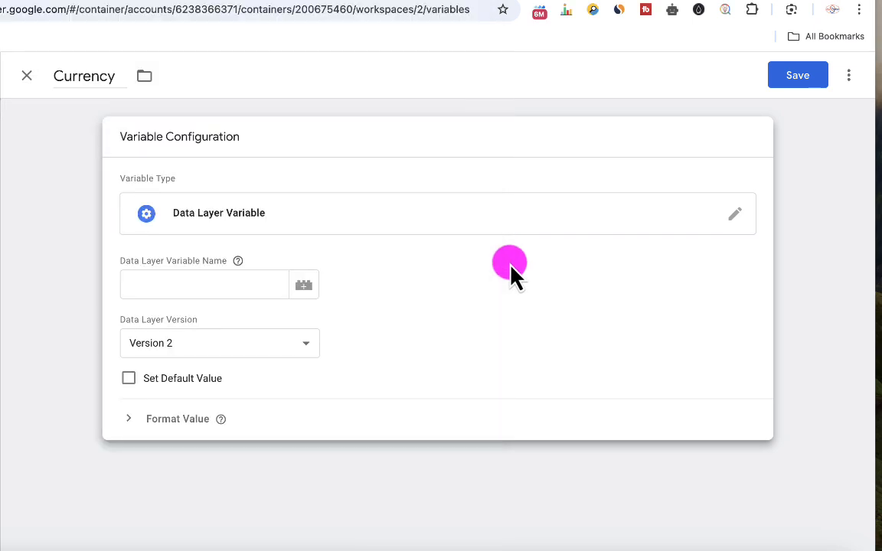
{"action": "left_click", "coordinate": [177, 285]}
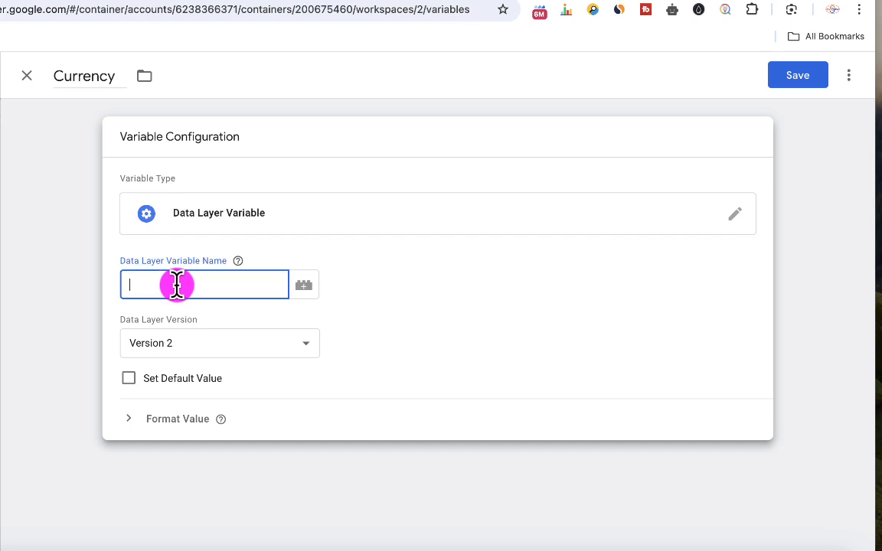
{"action": "key", "text": "ctrl+v"}
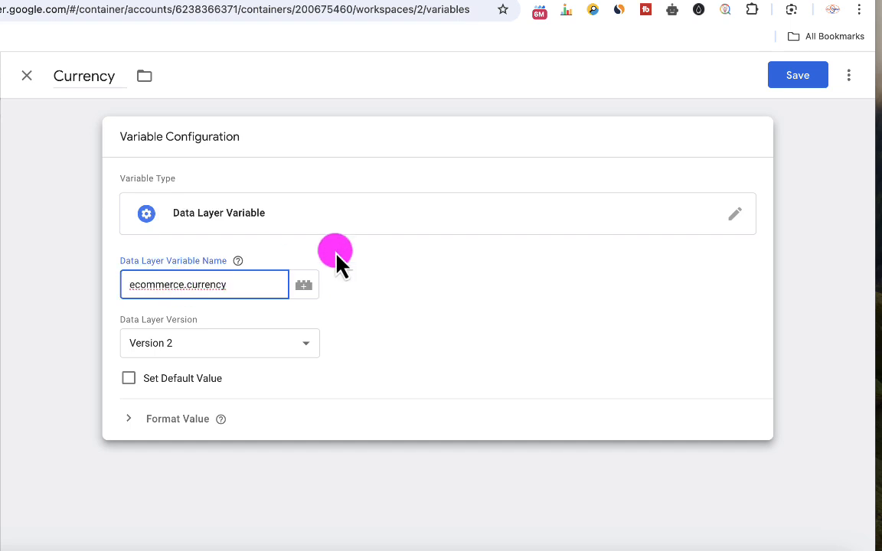
{"action": "left_click", "coordinate": [790, 78]}
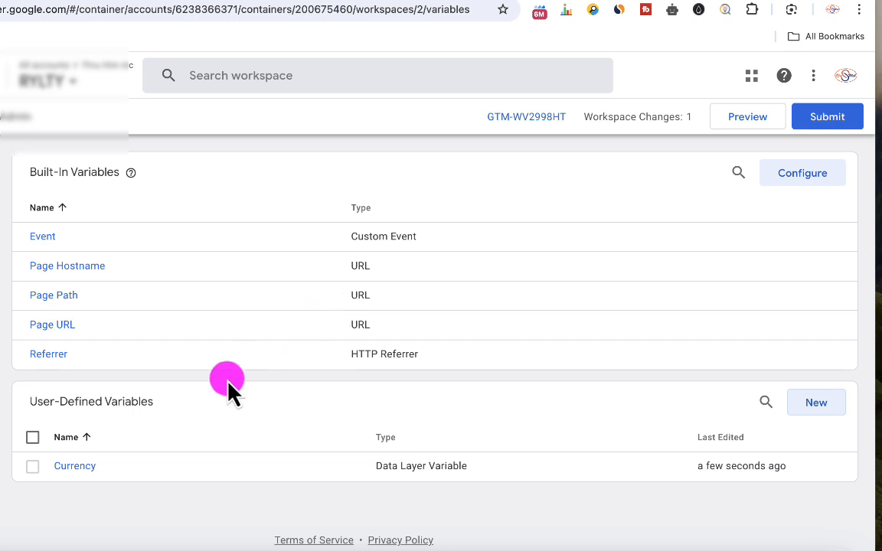
Create another user-defined variable and name it Conversion Value, using the label copied from Notes
{"action": "left_click", "coordinate": [816, 404]}
{"action": "left_click", "coordinate": [169, 548]}
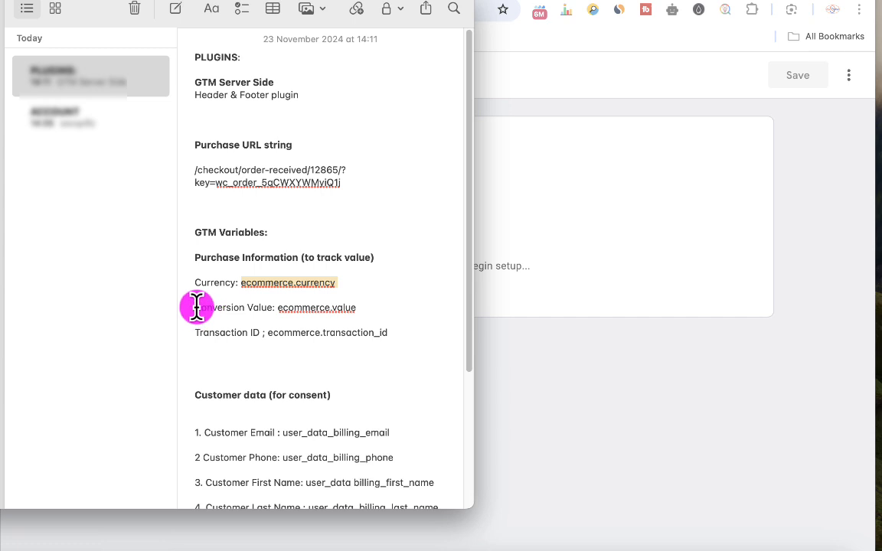
{"action": "left_click_drag", "start_coordinate": [195, 307], "coordinate": [262, 306]}
{"action": "right_click", "coordinate": [262, 306]}
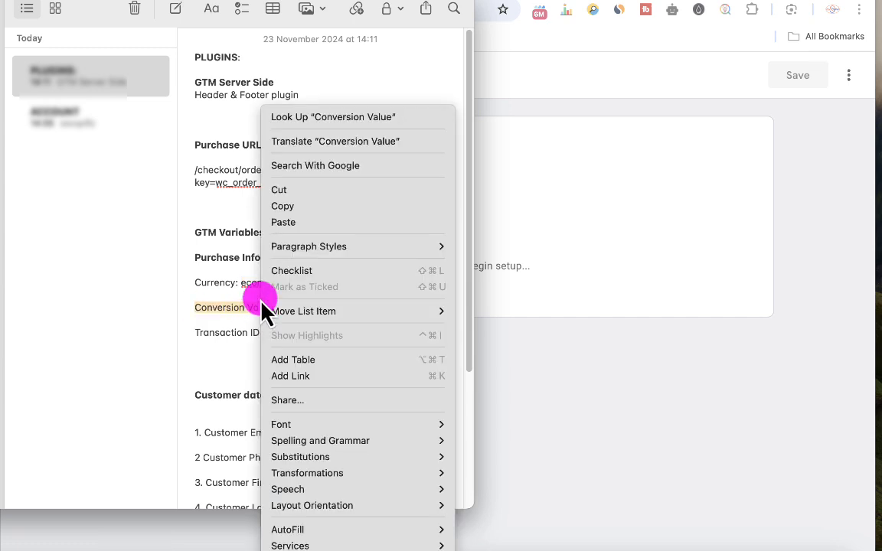
{"action": "left_click", "coordinate": [288, 220]}
{"action": "left_click", "coordinate": [498, 207]}
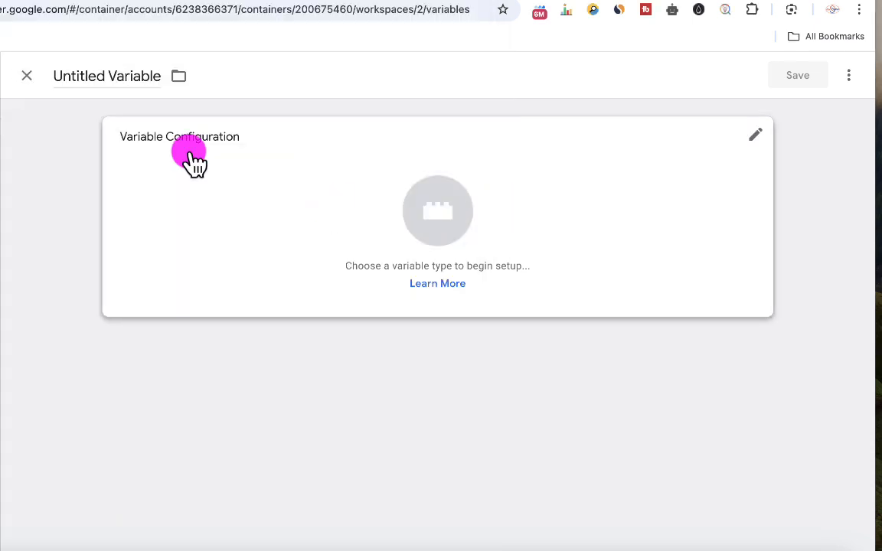
{"action": "left_click", "coordinate": [117, 82]}
{"action": "triple_click", "coordinate": [117, 81]}
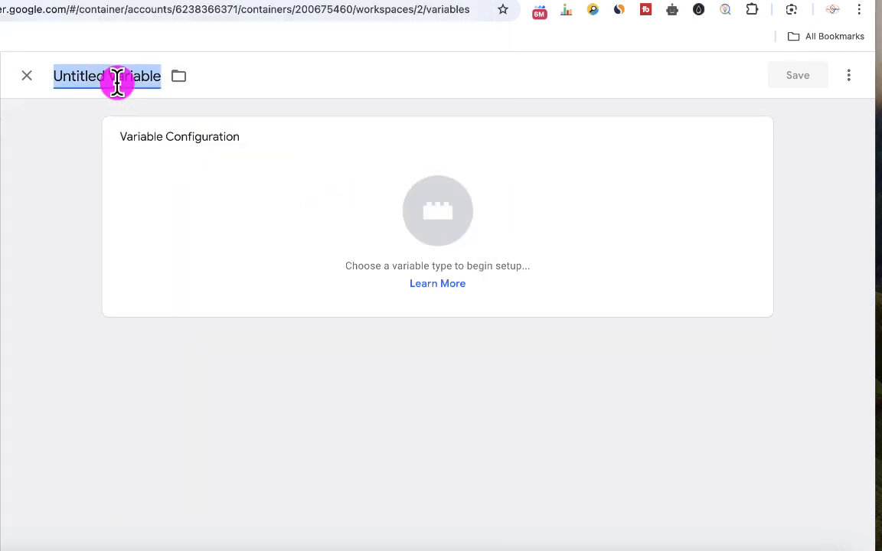
{"action": "key", "text": "super+v"}
Configure Conversion Value as a Data Layer Variable with the name ecommerce.value copied from Notes, and save it
{"action": "left_click", "coordinate": [438, 207]}
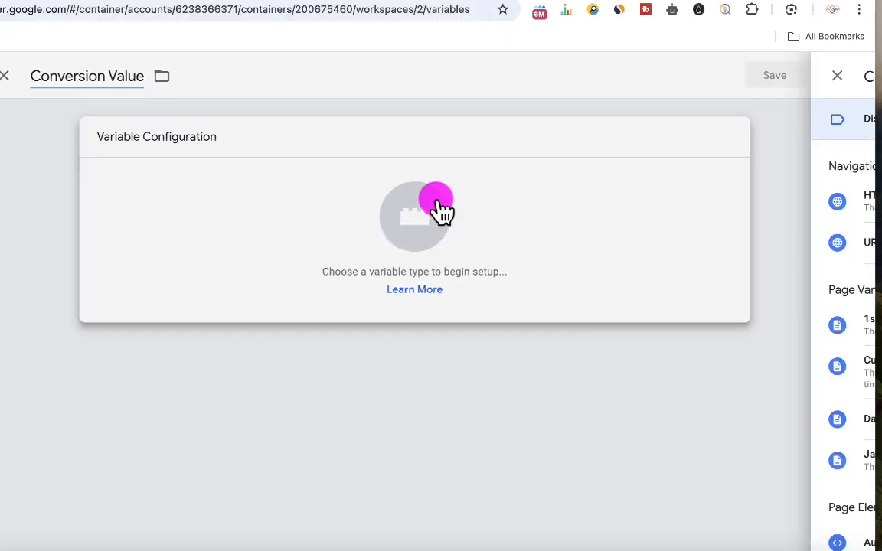
{"action": "left_click", "coordinate": [481, 434]}
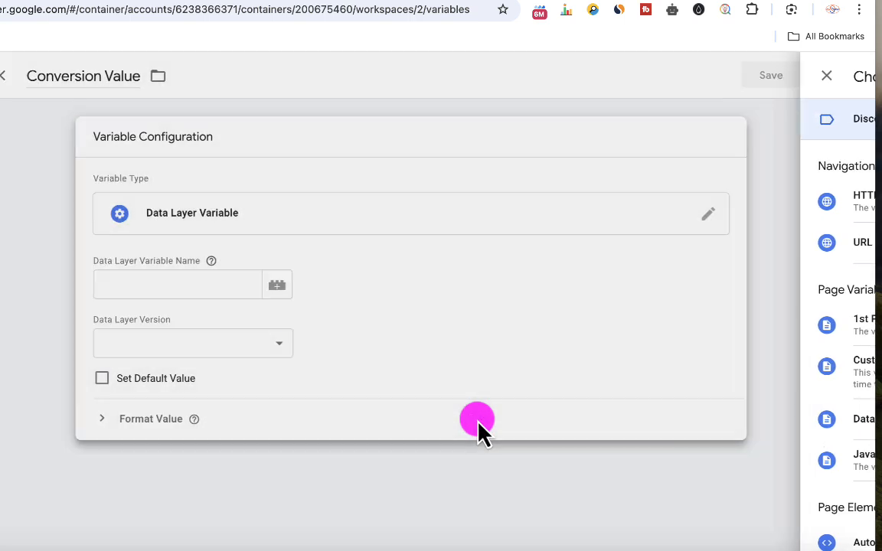
{"action": "left_click", "coordinate": [168, 547]}
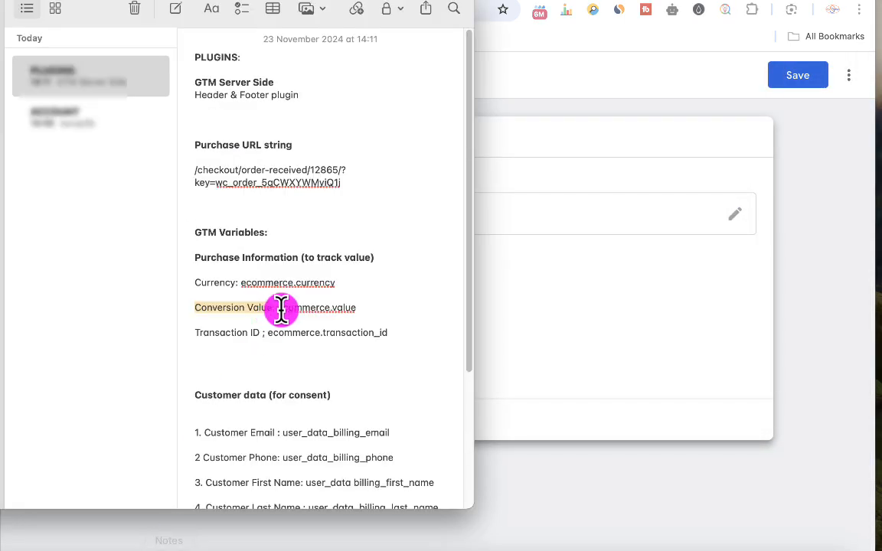
{"action": "left_click_drag", "start_coordinate": [278, 307], "coordinate": [362, 308]}
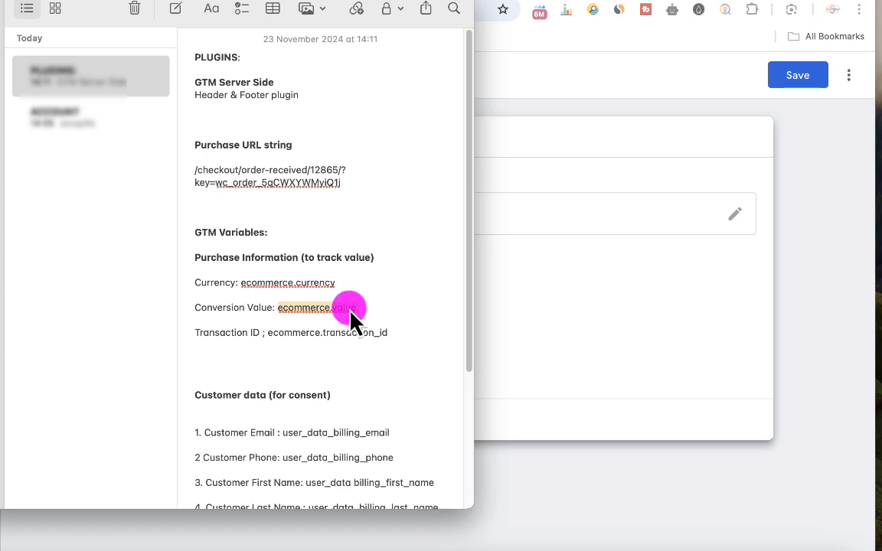
{"action": "right_click", "coordinate": [351, 310]}
{"action": "left_click", "coordinate": [389, 205]}
{"action": "left_click", "coordinate": [545, 243]}
{"action": "left_click", "coordinate": [223, 285]}
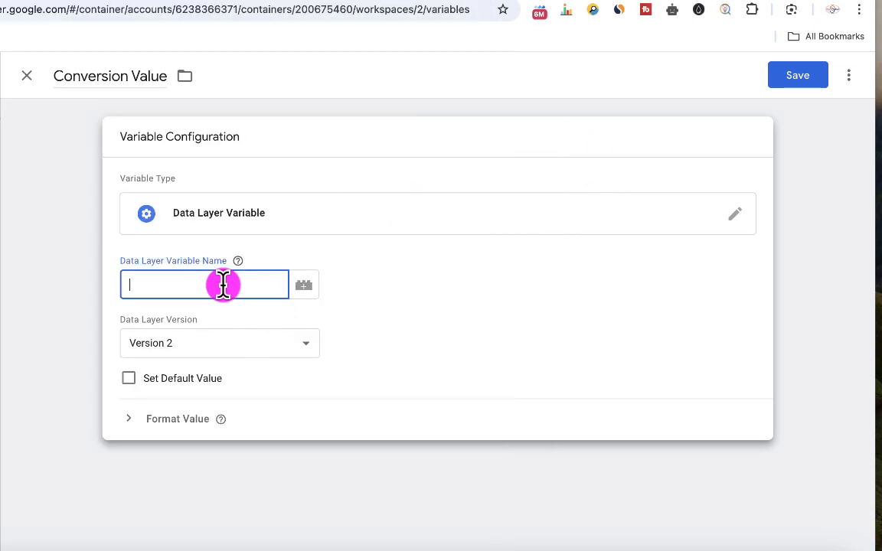
{"action": "key", "text": "super+v"}
{"action": "left_click", "coordinate": [803, 75]}
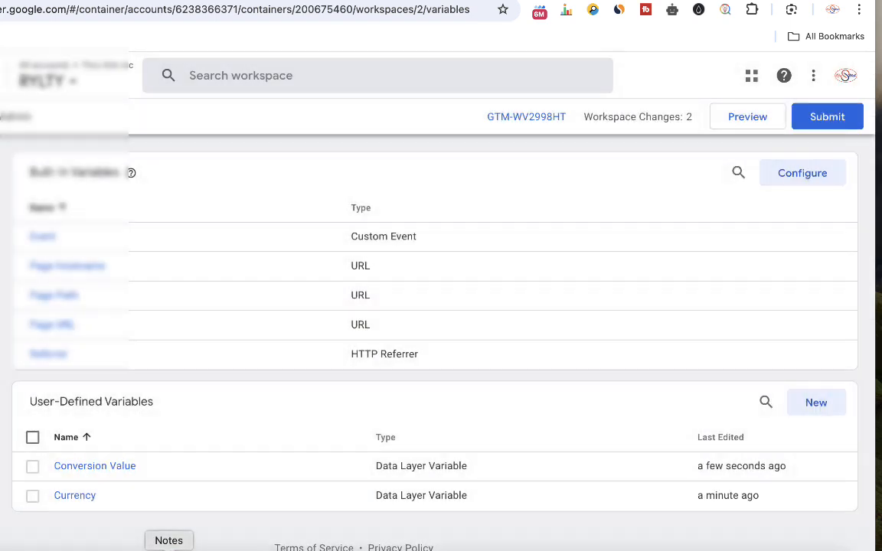
Create another user-defined variable and name it Transaction ID, using the label copied from Notes
{"action": "left_click", "coordinate": [169, 549]}
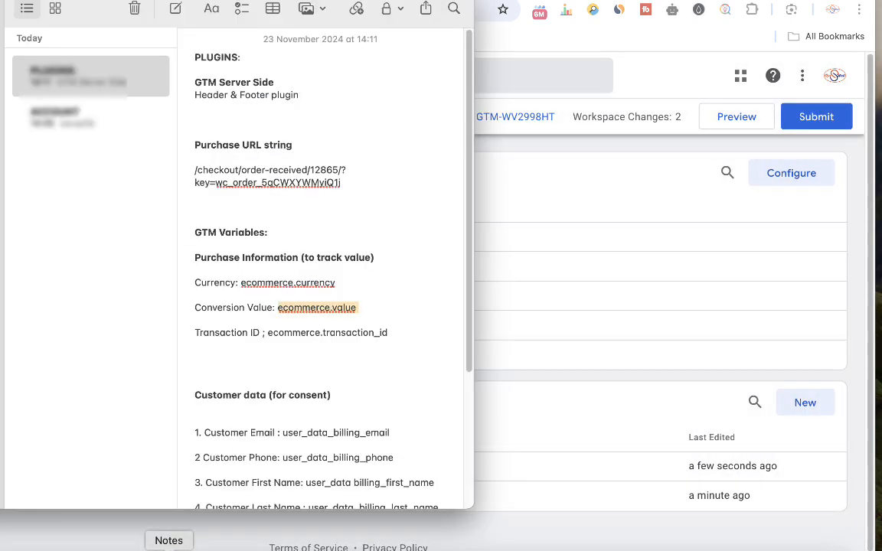
{"action": "left_click", "coordinate": [196, 333]}
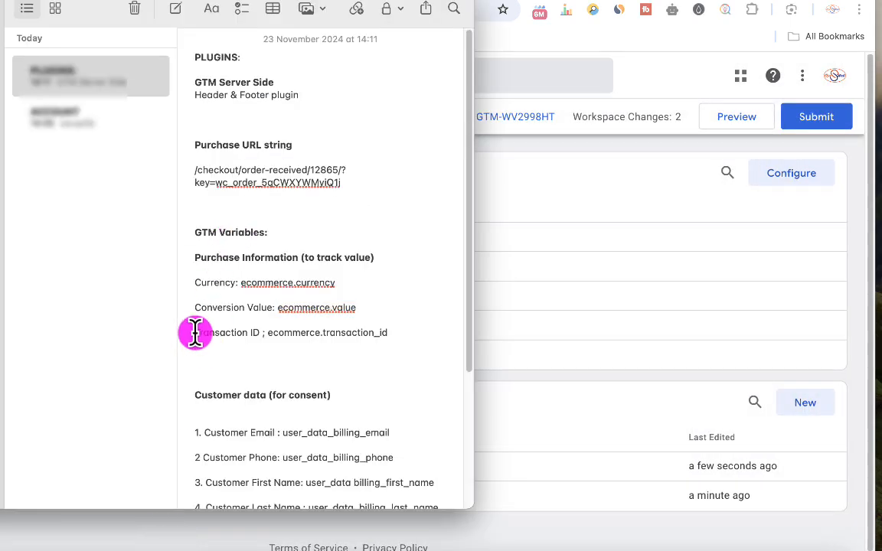
{"action": "left_click_drag", "start_coordinate": [195, 333], "coordinate": [246, 332]}
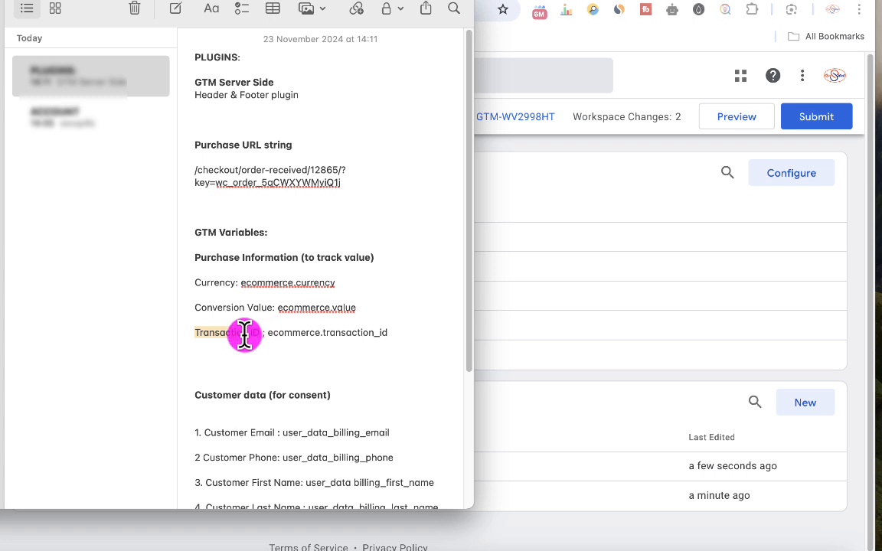
{"action": "right_click", "coordinate": [245, 335]}
{"action": "left_click", "coordinate": [291, 204]}
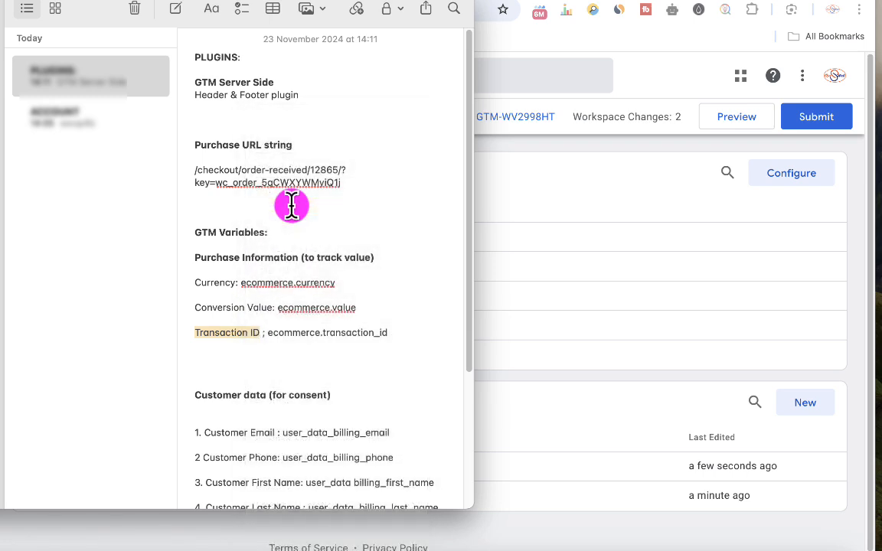
{"action": "left_click", "coordinate": [588, 369]}
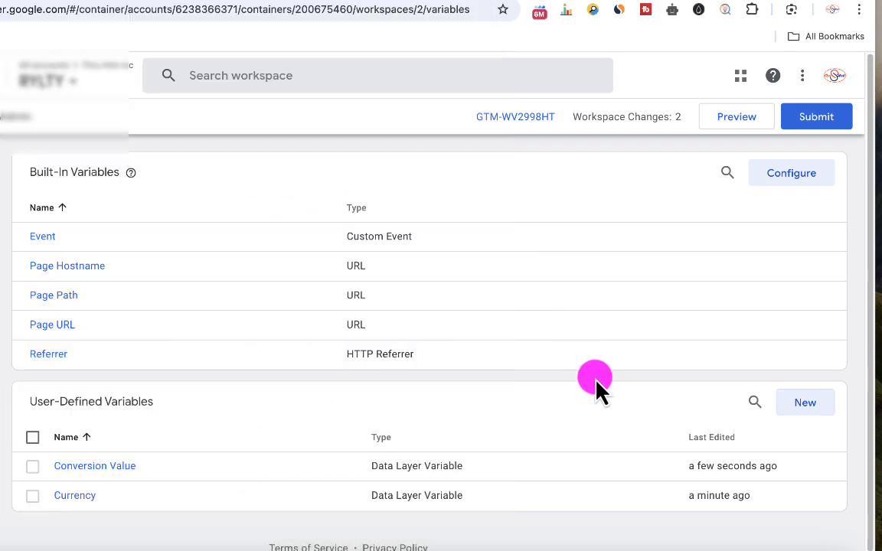
{"action": "left_click", "coordinate": [798, 406]}
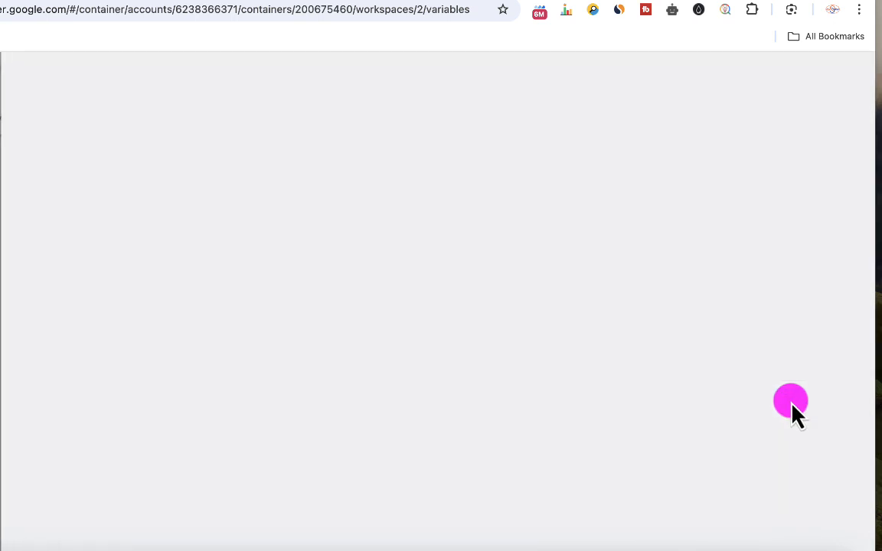
{"action": "left_click", "coordinate": [82, 75]}
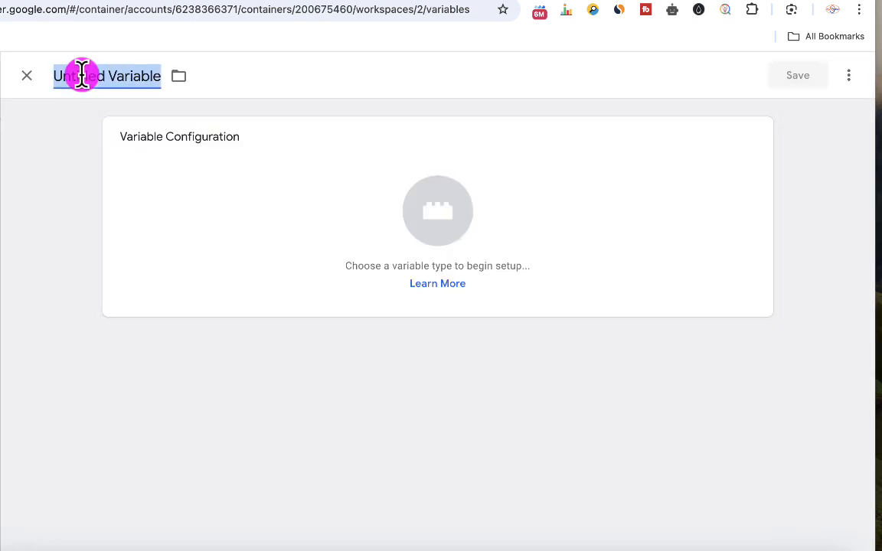
{"action": "key", "text": "ctrl+v"}
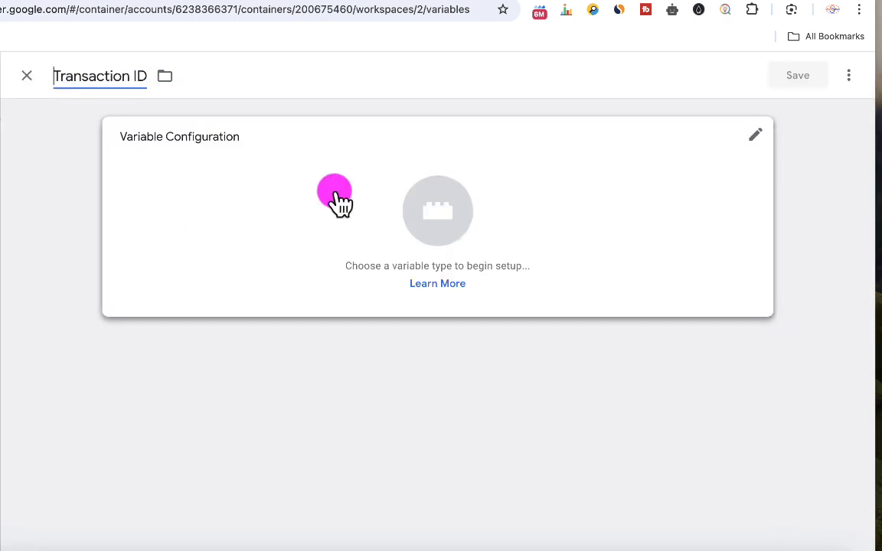
Configure Transaction ID as a Data Layer Variable with the name ecommerce.transaction_id copied from Notes, and save it
{"action": "left_click", "coordinate": [456, 222]}
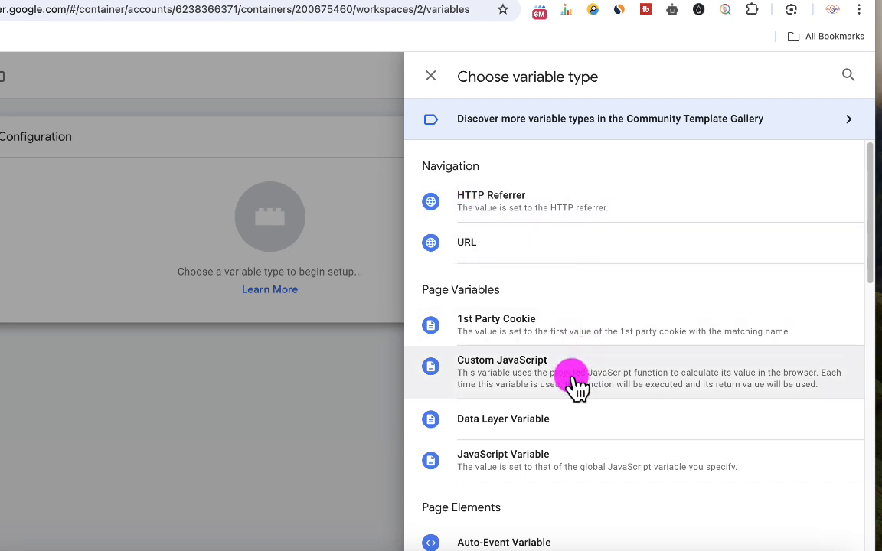
{"action": "left_click", "coordinate": [511, 427]}
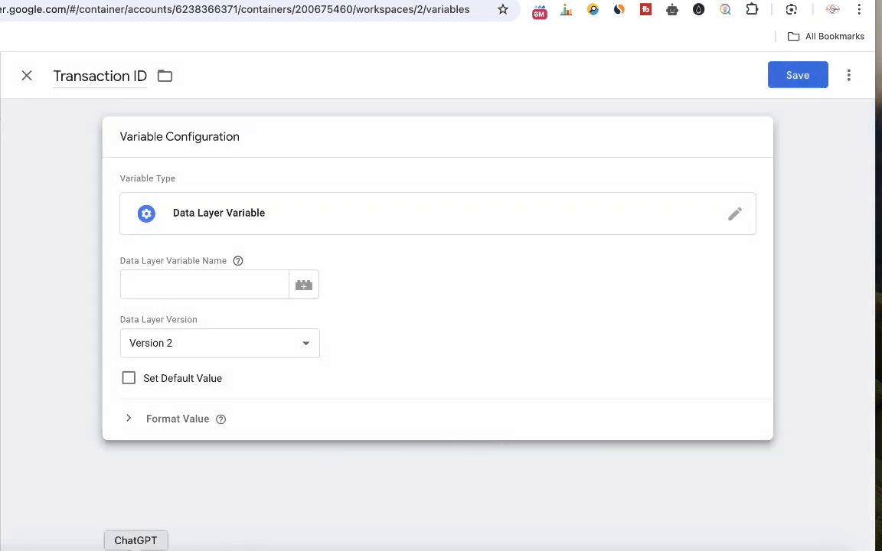
{"action": "left_click", "coordinate": [169, 548]}
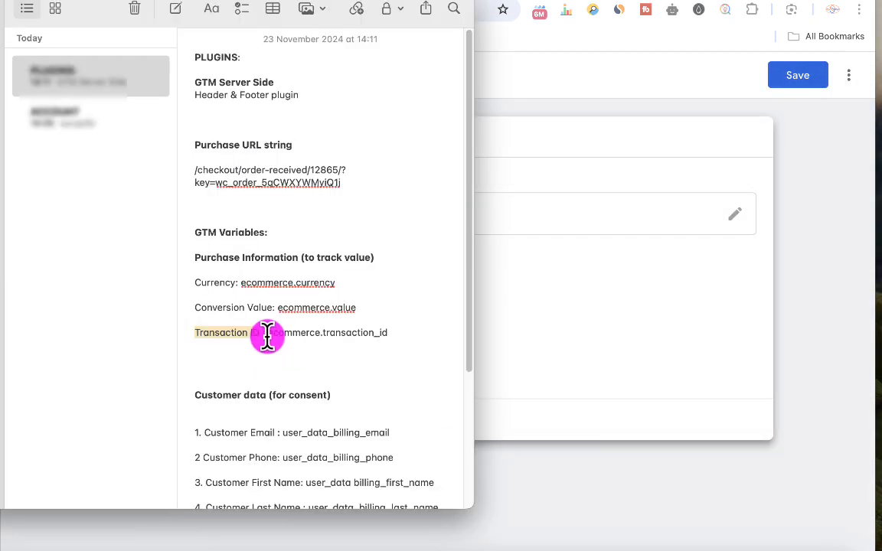
{"action": "left_click_drag", "start_coordinate": [267, 332], "coordinate": [386, 333]}
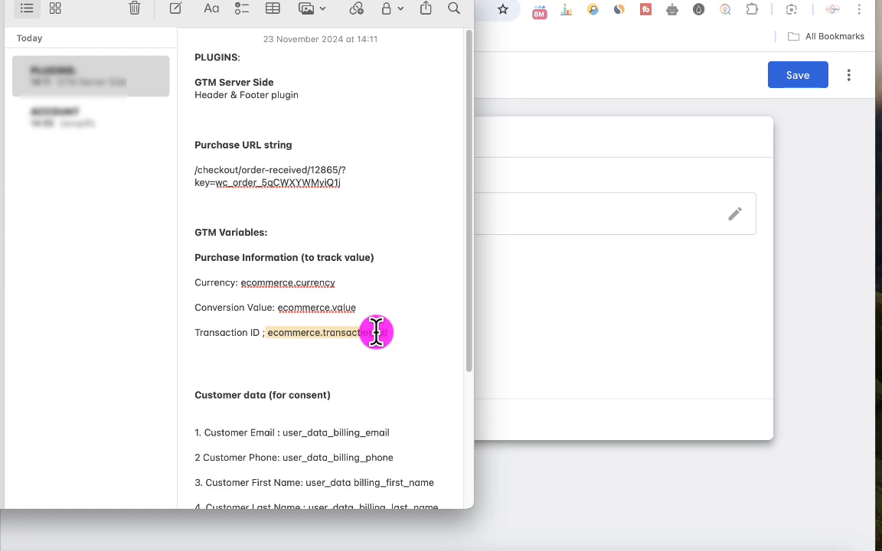
{"action": "right_click", "coordinate": [379, 335]}
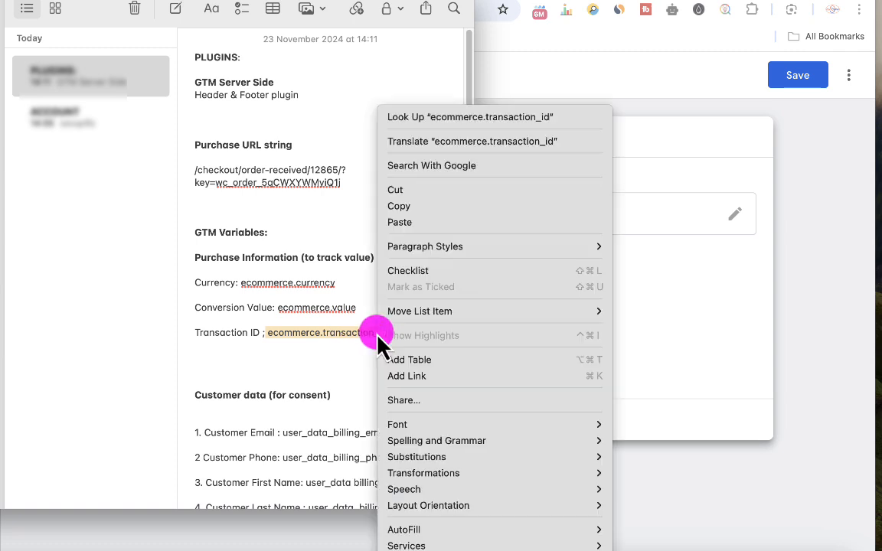
{"action": "left_click", "coordinate": [420, 217]}
{"action": "left_click", "coordinate": [592, 224]}
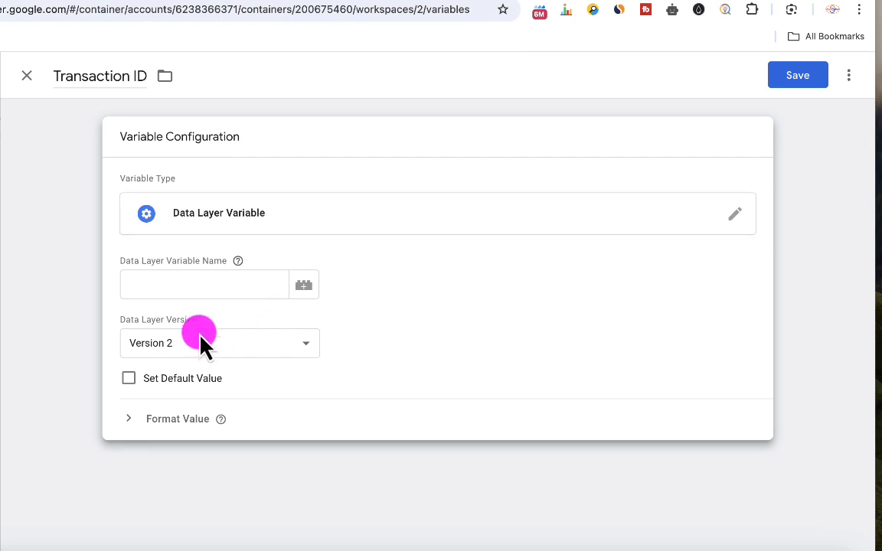
{"action": "left_click", "coordinate": [198, 287]}
{"action": "key", "text": "super+v"}
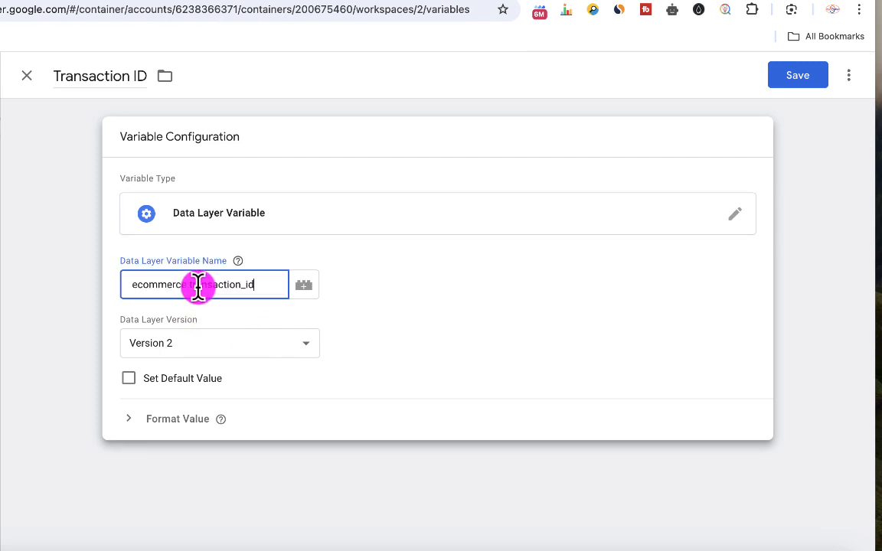
{"action": "left_click", "coordinate": [583, 162]}
{"action": "left_click", "coordinate": [796, 76]}
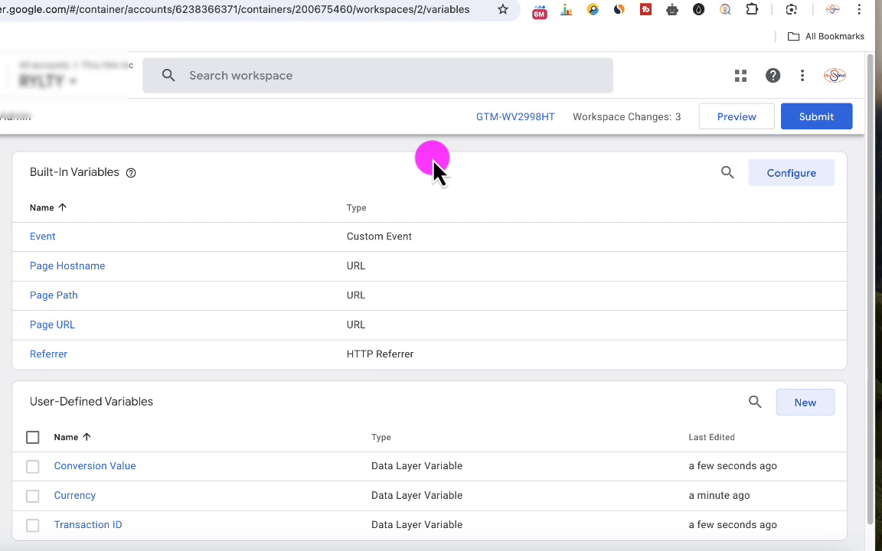
Start another user-defined variable, and replace "consent" with "enhanced ecommerce" in the Customer data heading in Notes
{"action": "scroll", "coordinate": [275, 239], "scroll_direction": "down", "scroll_amount": 1}
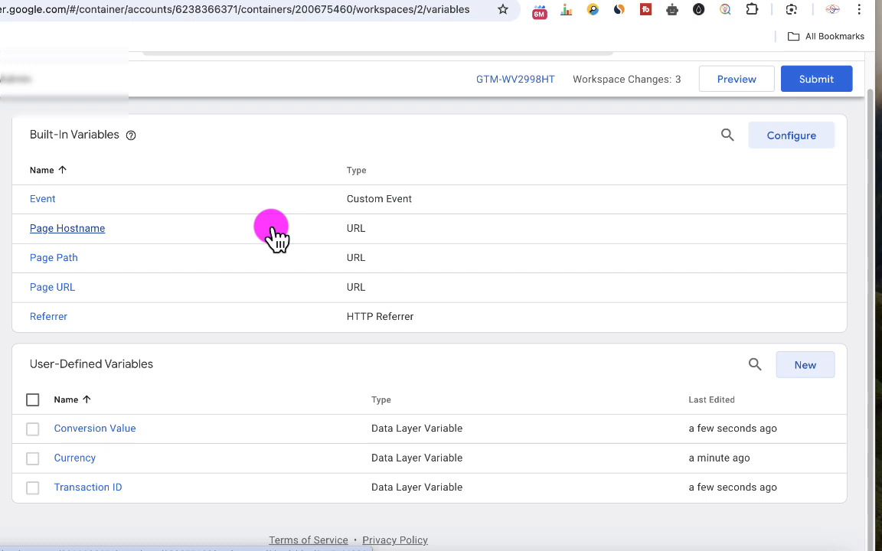
{"action": "left_click", "coordinate": [804, 372]}
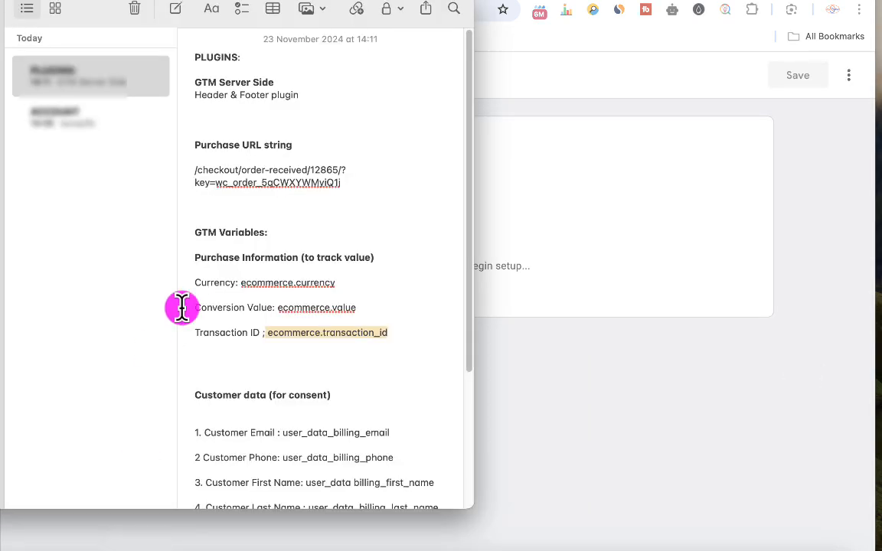
{"action": "scroll", "coordinate": [182, 308], "scroll_direction": "down", "scroll_amount": 1}
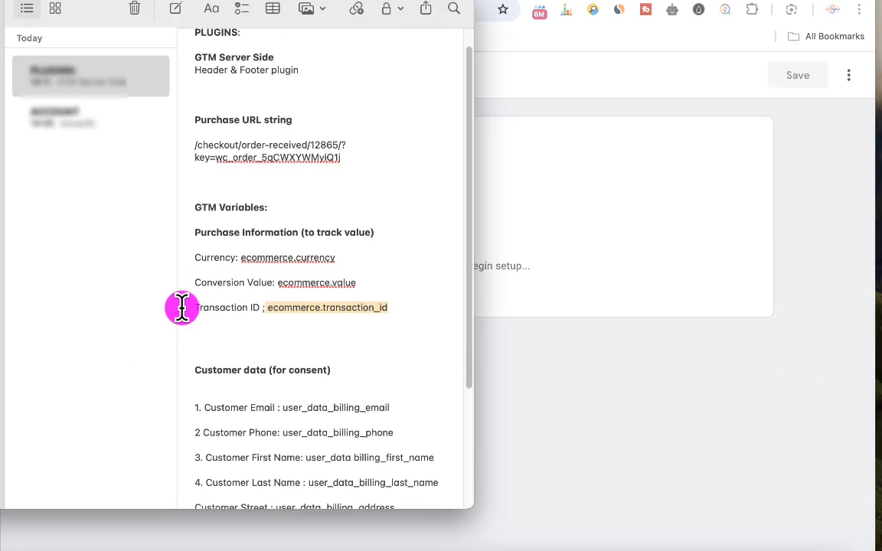
{"action": "scroll", "coordinate": [181, 308], "scroll_direction": "down", "scroll_amount": 3}
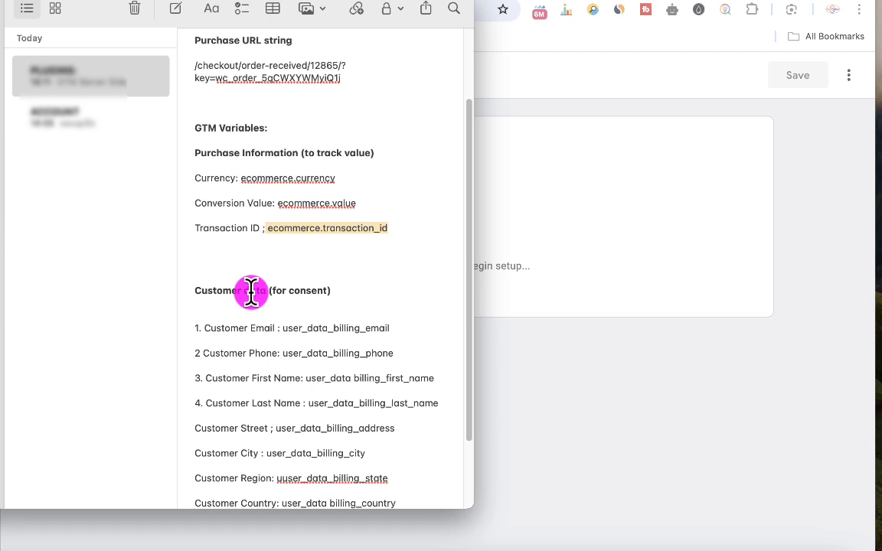
{"action": "scroll", "coordinate": [251, 292], "scroll_direction": "down", "scroll_amount": 3}
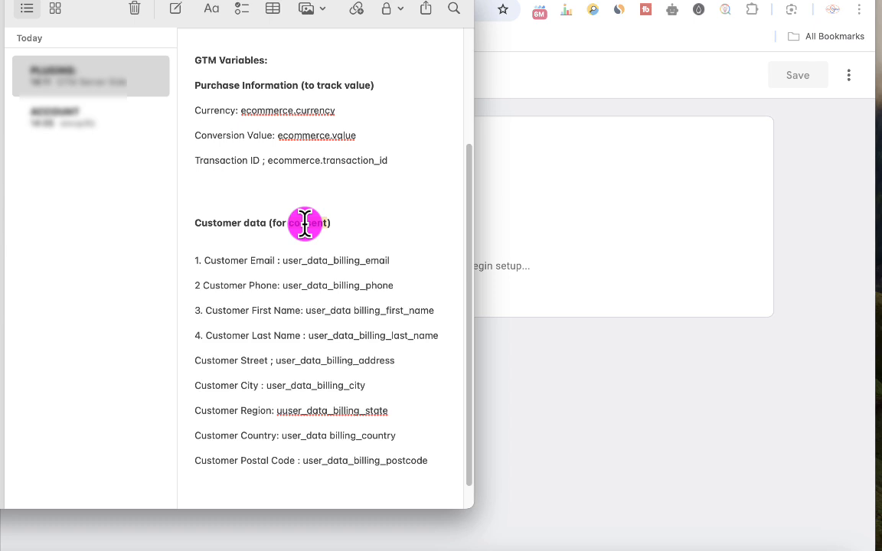
{"action": "double_click", "coordinate": [305, 223]}
{"action": "type", "text": "en"}
{"action": "type", "text": "hanced ecommerce"}
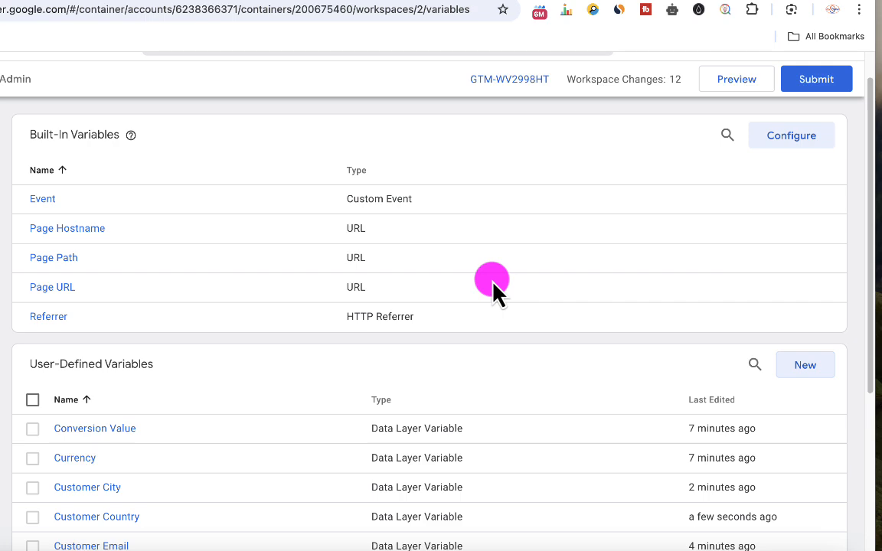
Switch to the WordPress admin, search the plugin directory for "gtm server side", and install the GTM Server Side plugin by Stape
{"action": "scroll", "coordinate": [492, 291], "scroll_direction": "down", "scroll_amount": 3}
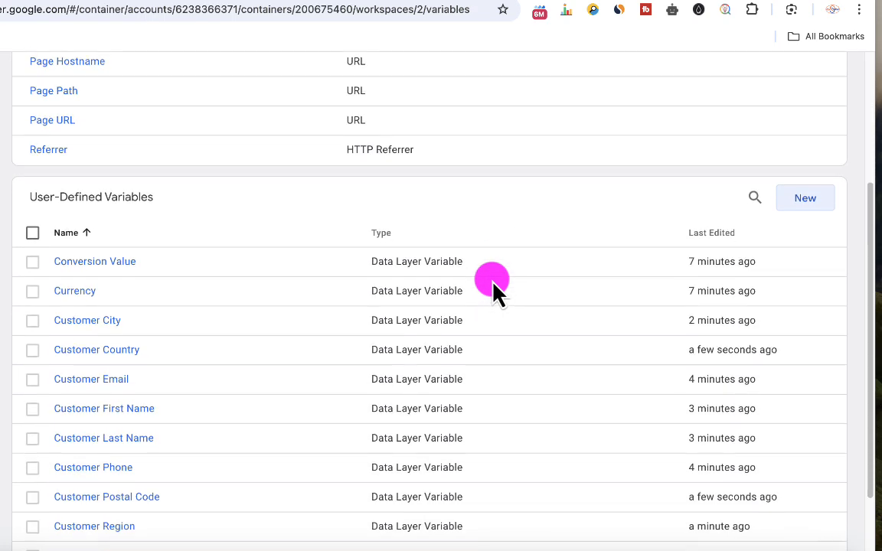
{"action": "scroll", "coordinate": [237, 295], "scroll_direction": "down", "scroll_amount": 2}
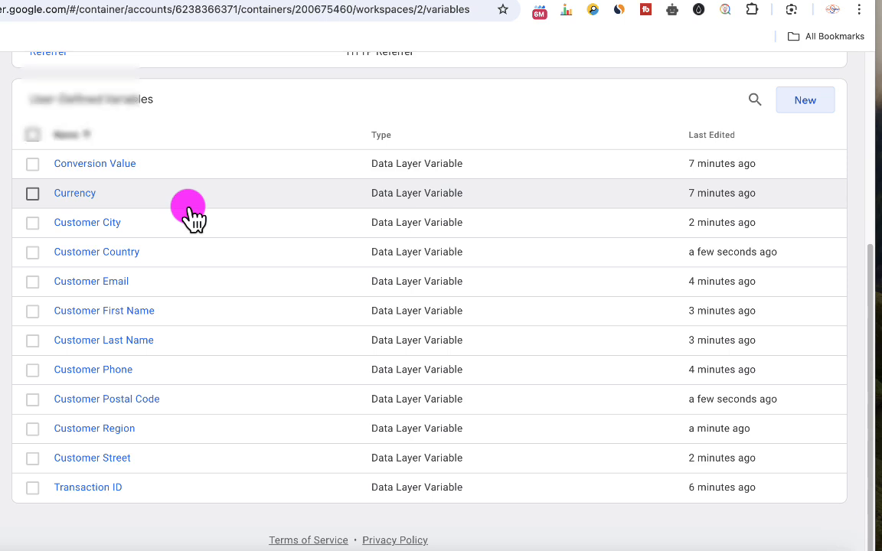
{"action": "key", "text": "super+Tab"}
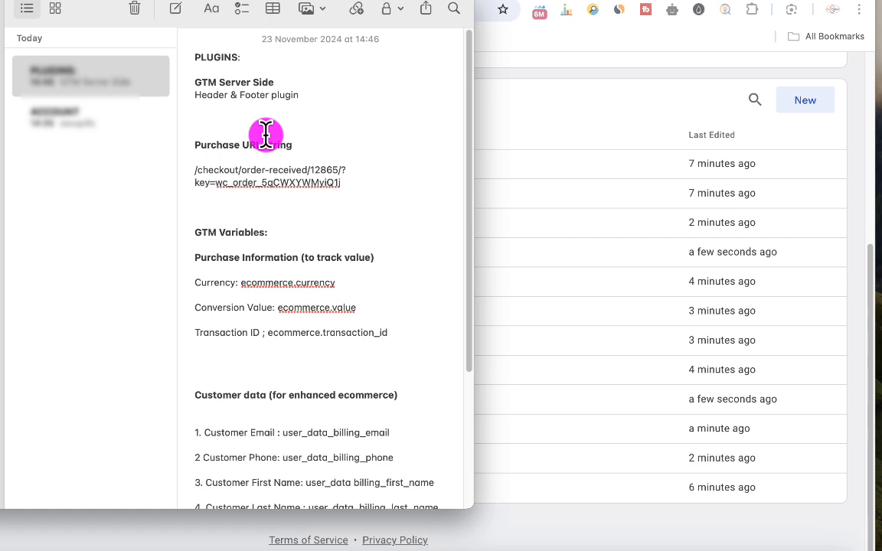
{"action": "left_click", "coordinate": [543, 106]}
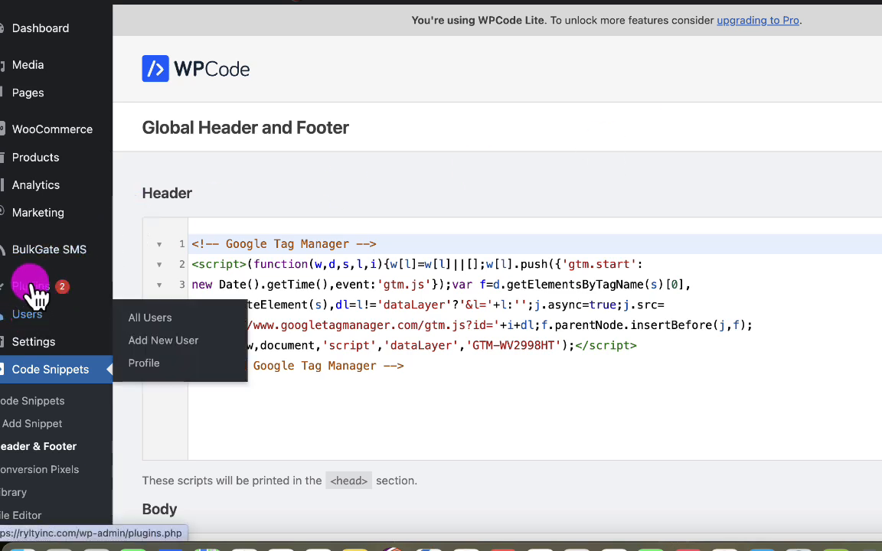
{"action": "mouse_move", "coordinate": [52, 289]}
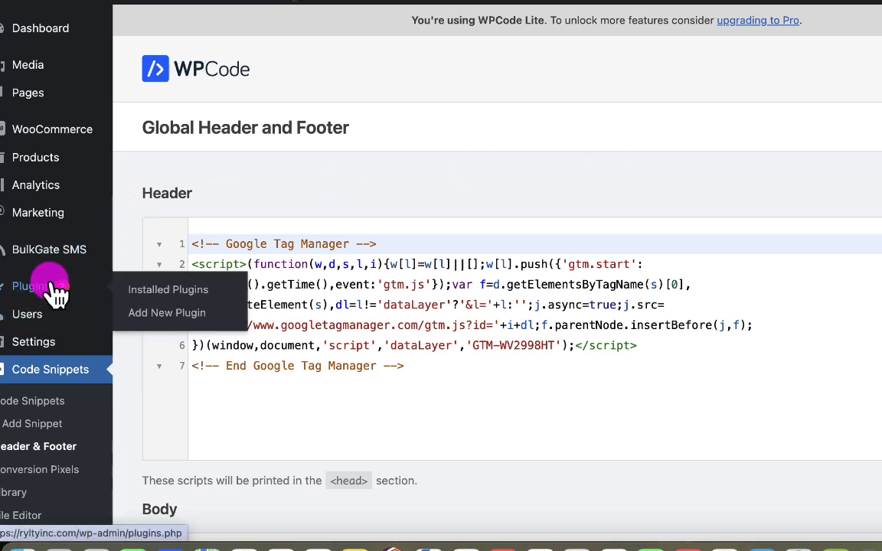
{"action": "left_click", "coordinate": [164, 315]}
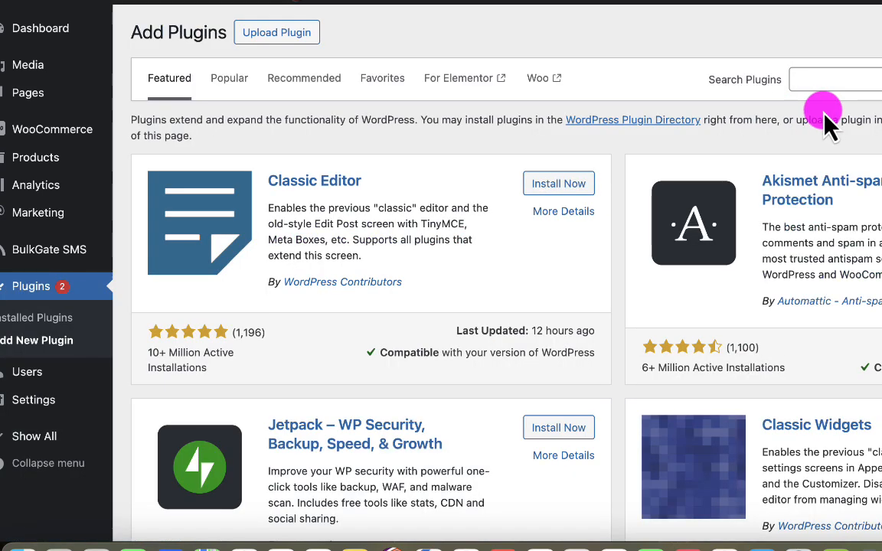
{"action": "left_click", "coordinate": [837, 87]}
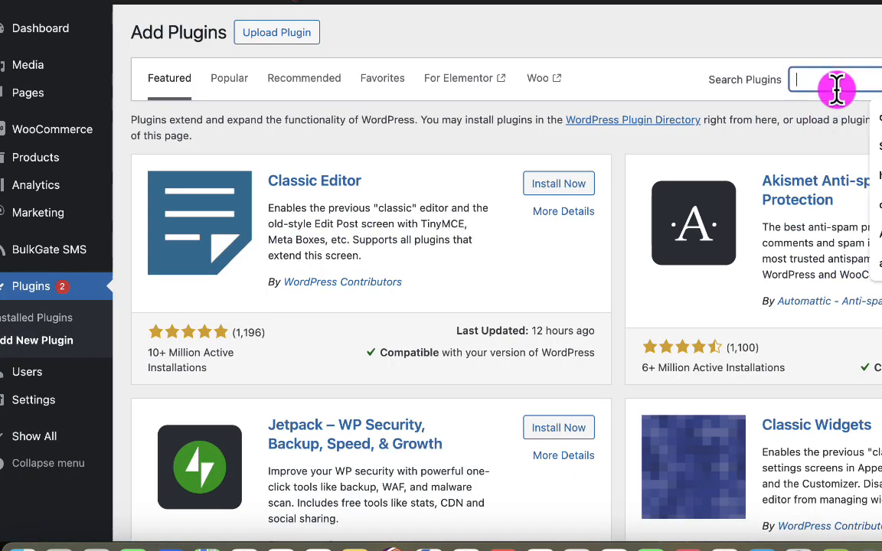
{"action": "type", "text": "gtm s"}
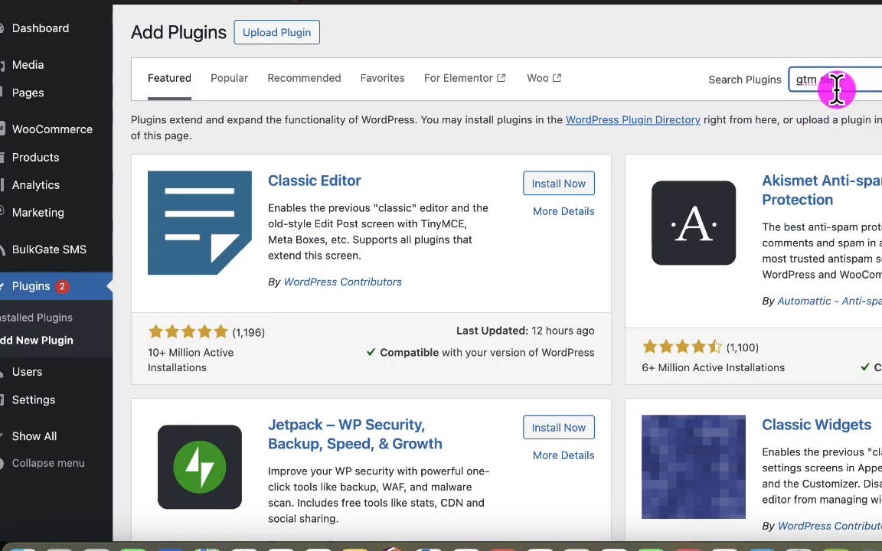
{"action": "type", "text": "erver side"}
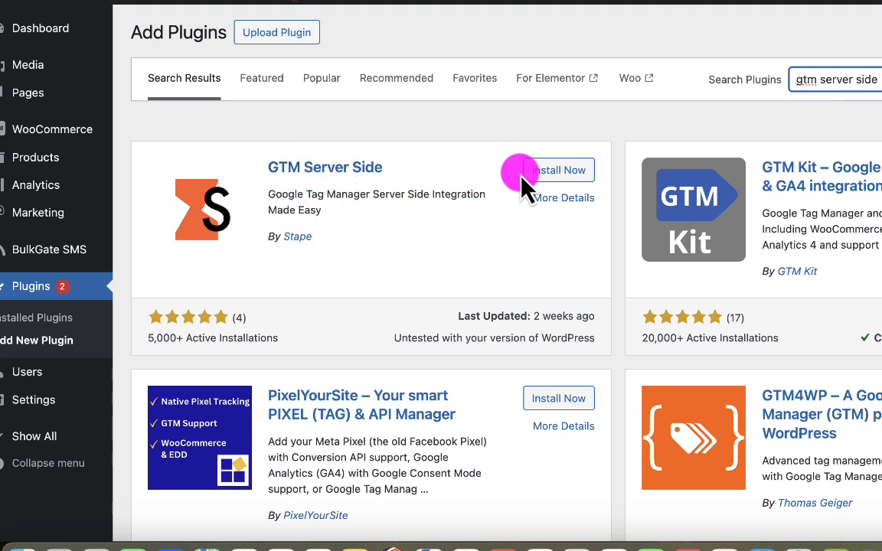
{"action": "left_click", "coordinate": [563, 171]}
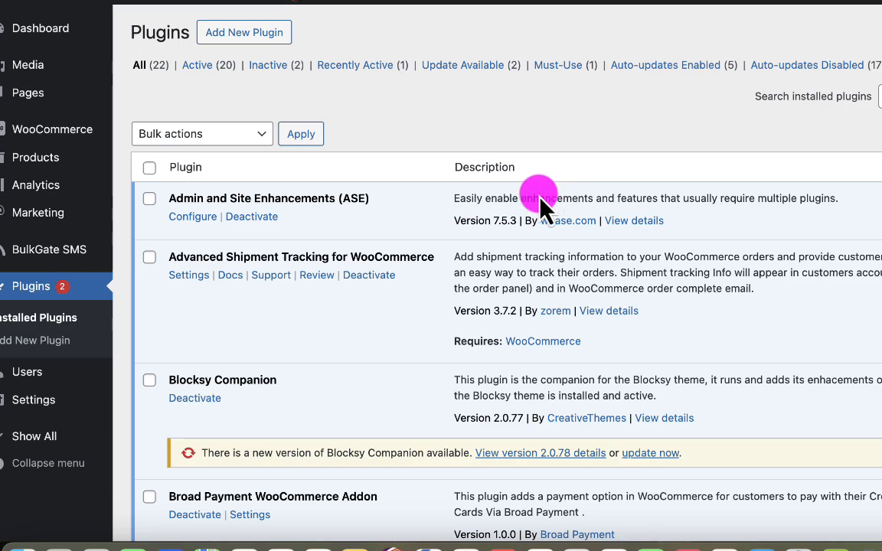
Open the settings of the GTM Server Side plugin from the installed plugins list
{"action": "scroll", "coordinate": [296, 272], "scroll_direction": "down", "scroll_amount": 5}
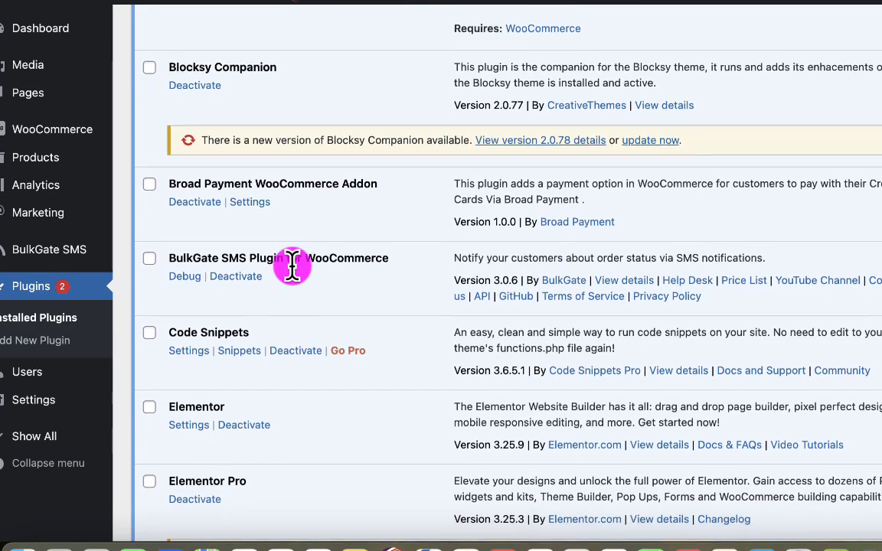
{"action": "scroll", "coordinate": [293, 266], "scroll_direction": "down", "scroll_amount": 4}
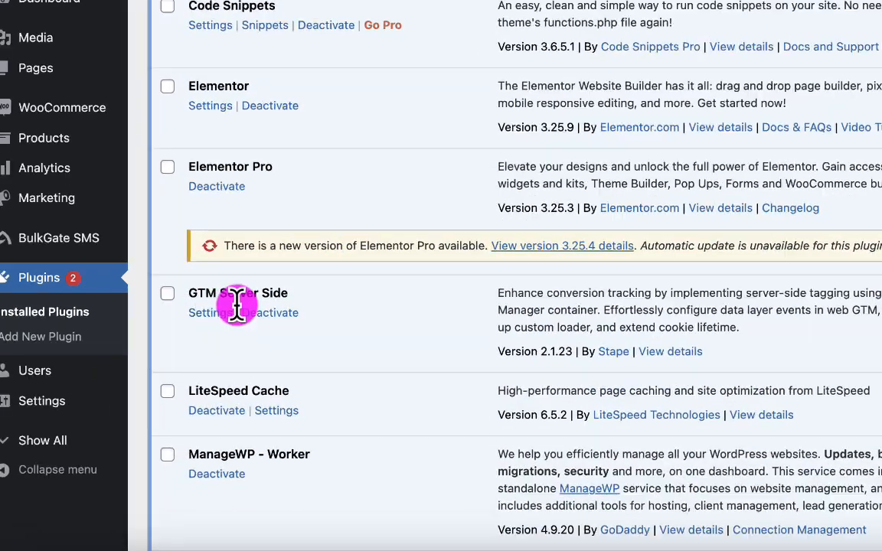
{"action": "left_click", "coordinate": [205, 314]}
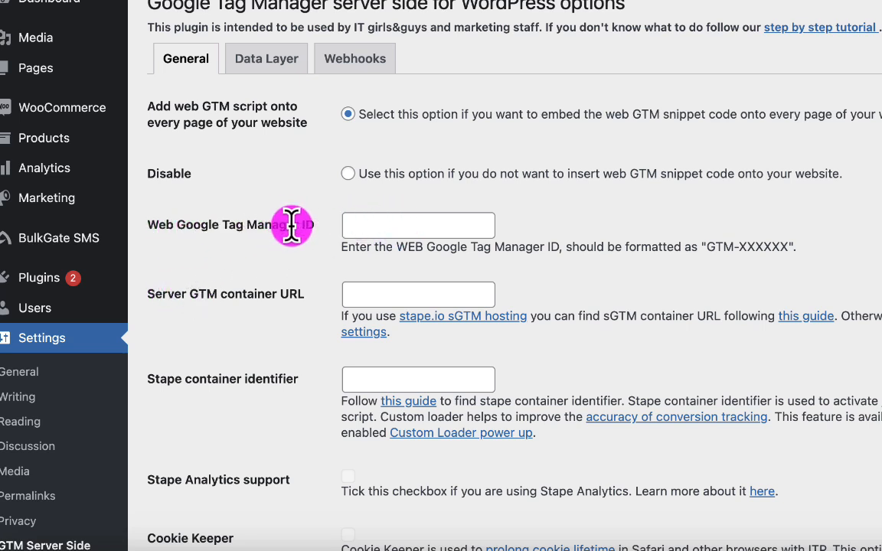
Copy container ID GTM-WV2998HT from Tag Manager into the plugin's Web Google Tag Manager ID, remove the leading space, and save the settings
{"action": "left_click", "coordinate": [372, 225]}
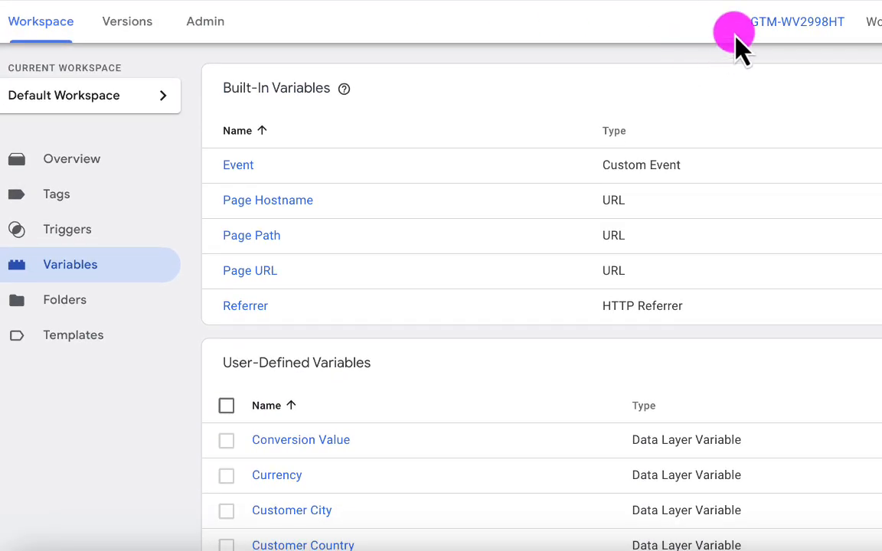
{"action": "left_click_drag", "start_coordinate": [750, 23], "coordinate": [848, 25]}
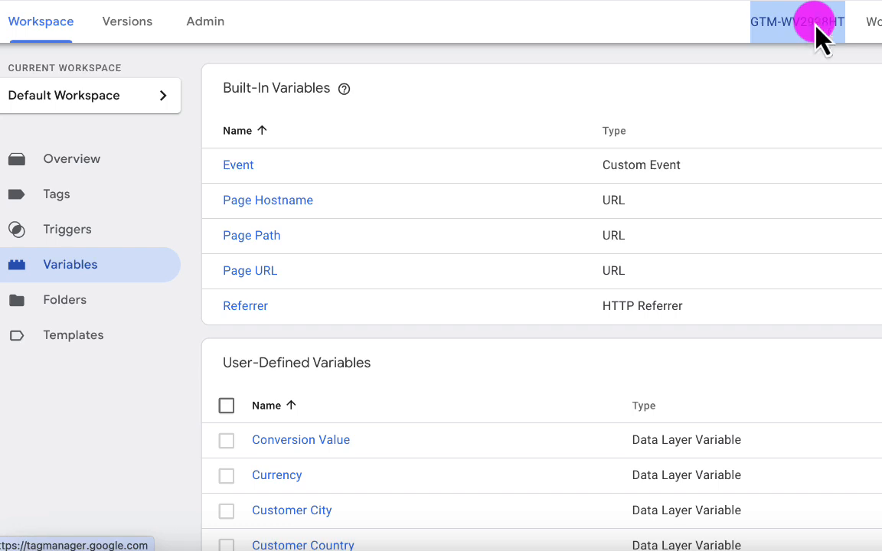
{"action": "right_click", "coordinate": [823, 27]}
{"action": "left_click", "coordinate": [850, 157]}
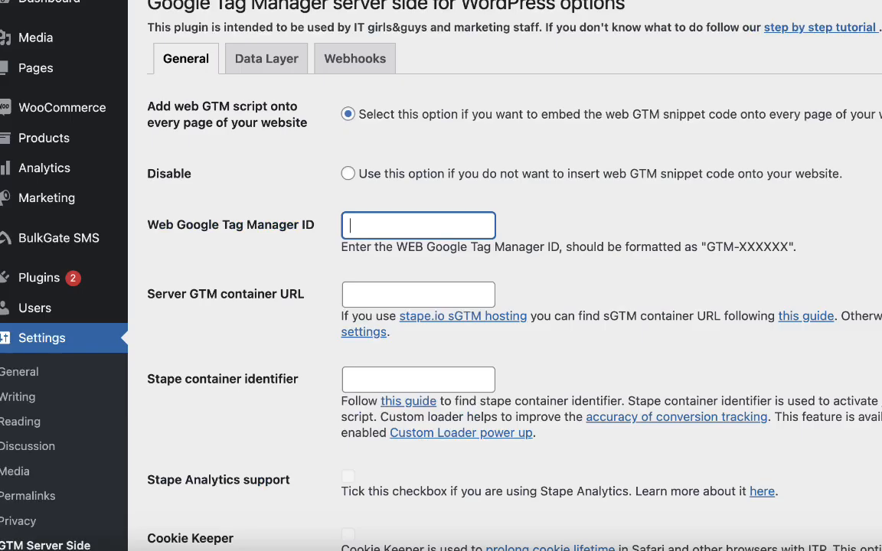
{"action": "left_click", "coordinate": [375, 221]}
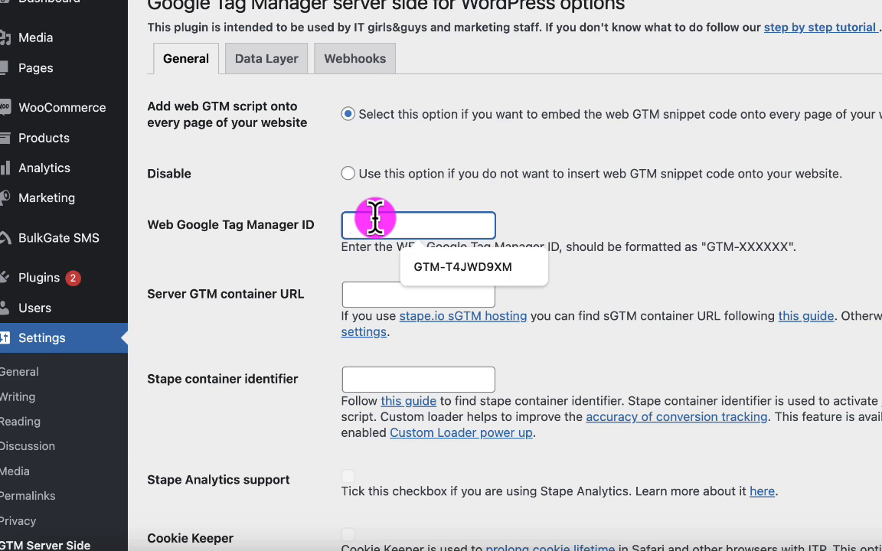
{"action": "key", "text": "super+v"}
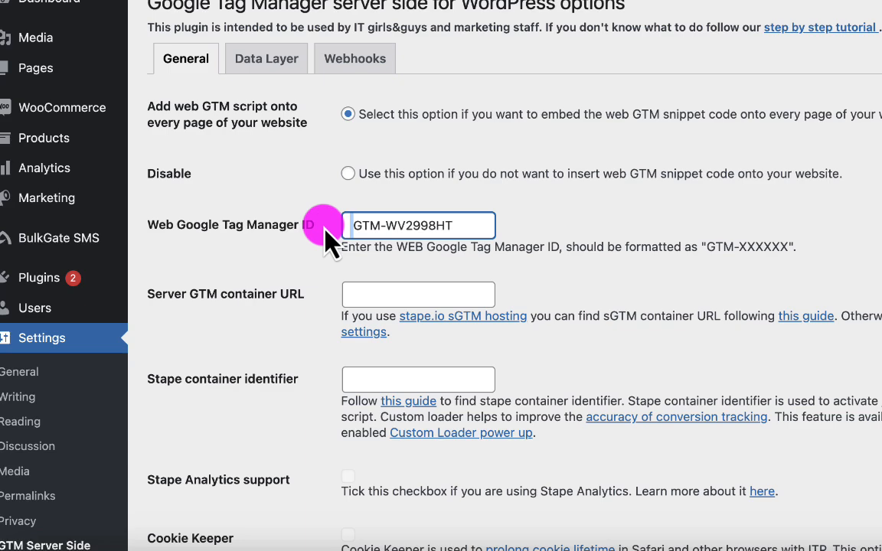
{"action": "key", "text": "BackSpace"}
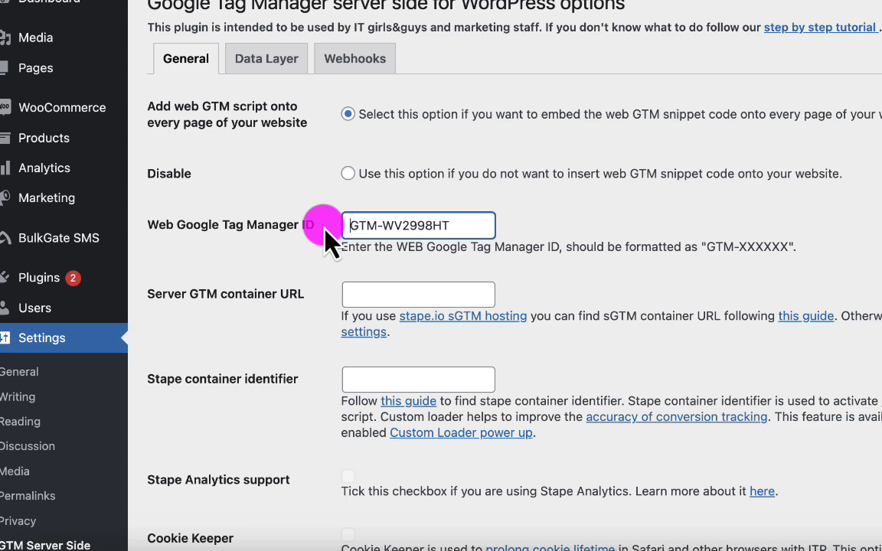
{"action": "left_click", "coordinate": [464, 228]}
{"action": "scroll", "coordinate": [462, 229], "scroll_direction": "down", "scroll_amount": 4}
{"action": "left_click", "coordinate": [184, 466]}
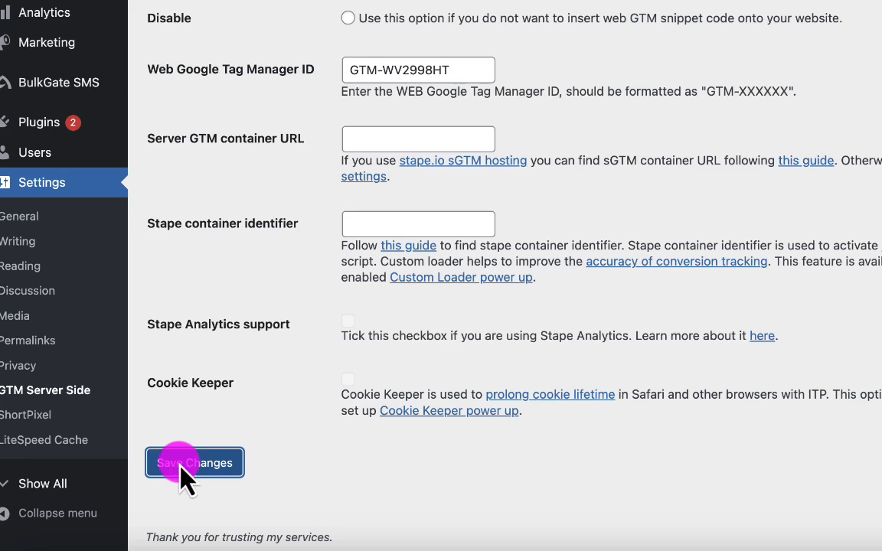
Enable adding ecommerce Data Layer events and user data to Data Layer events in the GTM Server Side plugin, and save the changes
{"action": "scroll", "coordinate": [181, 472], "scroll_direction": "up", "scroll_amount": 4}
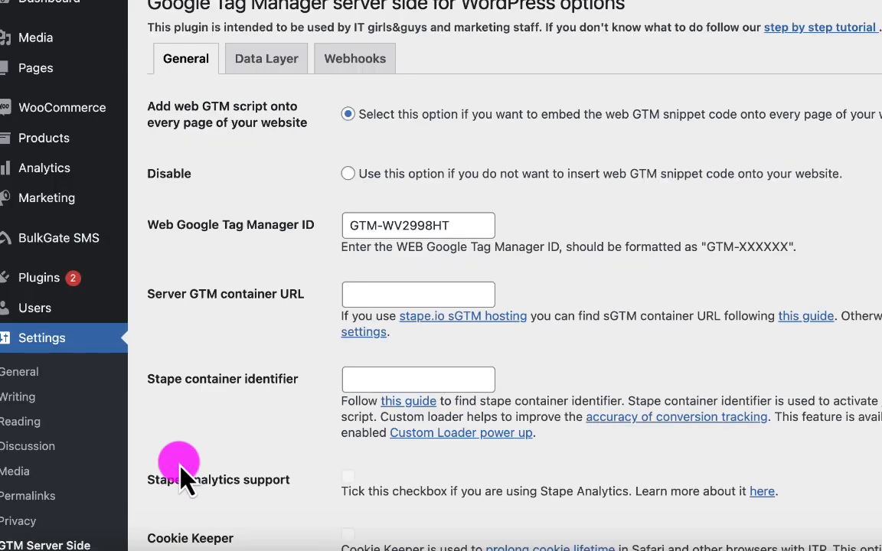
{"action": "left_click", "coordinate": [267, 65]}
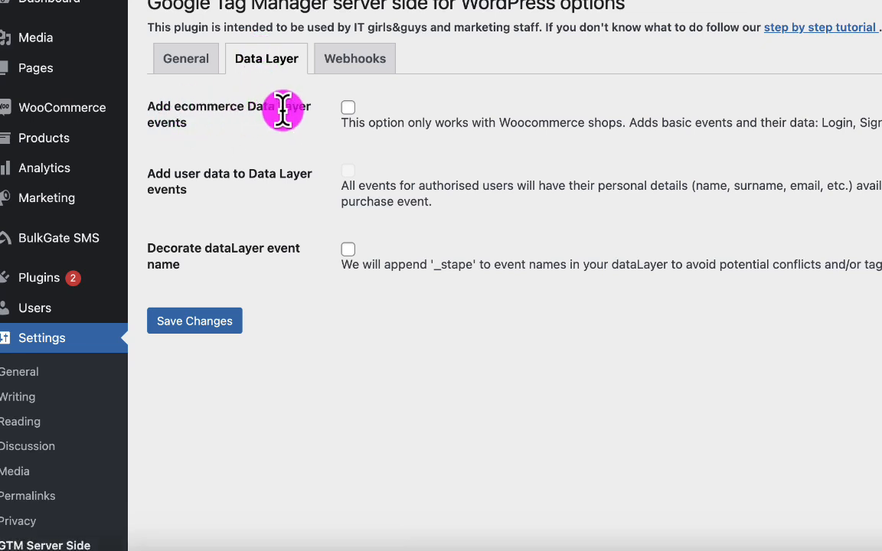
{"action": "left_click", "coordinate": [349, 108]}
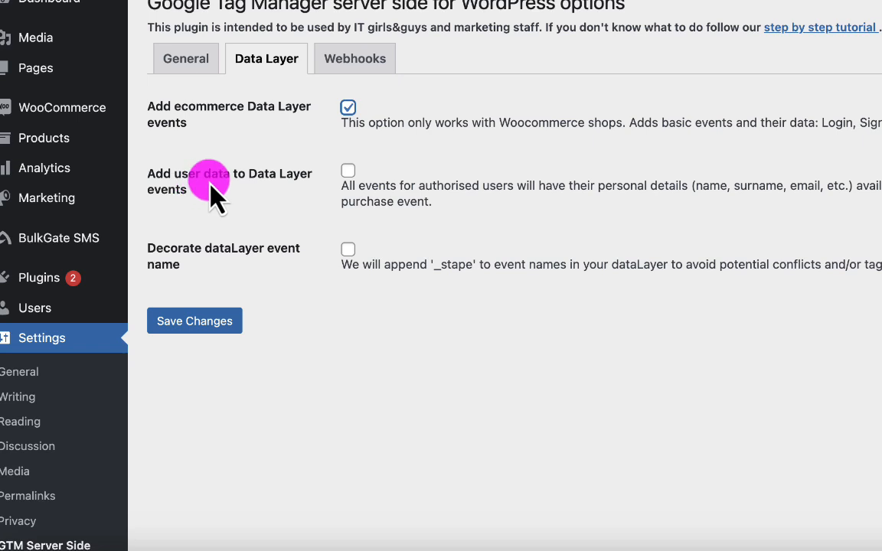
{"action": "left_click", "coordinate": [349, 171]}
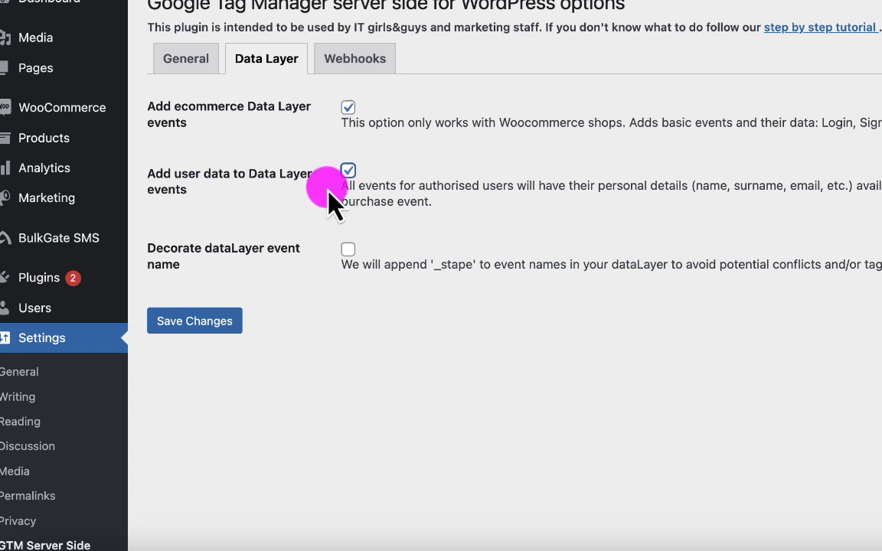
{"action": "left_click", "coordinate": [186, 324]}
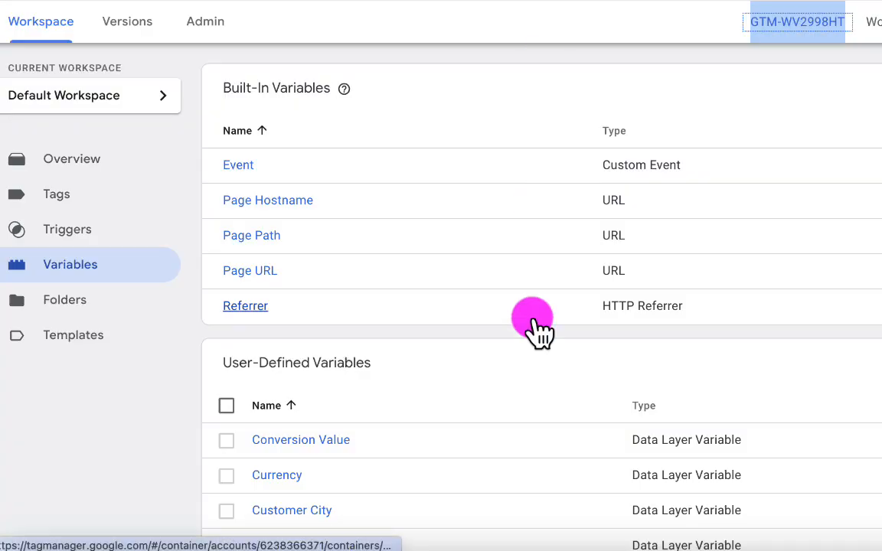
Switch to Tag Manager and start a new tag named "Google Ads Website Purchase Tracking"
{"action": "scroll", "coordinate": [536, 324], "scroll_direction": "down", "scroll_amount": 3}
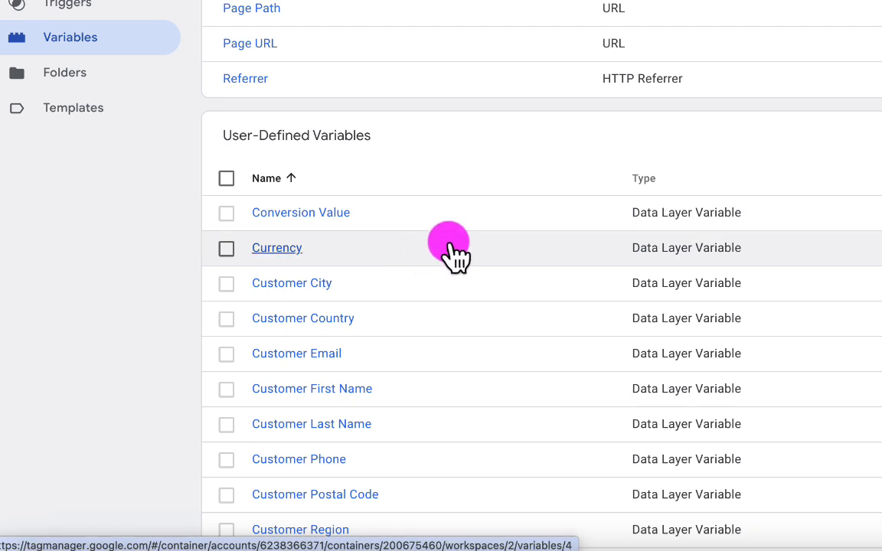
{"action": "scroll", "coordinate": [455, 252], "scroll_direction": "up", "scroll_amount": 3}
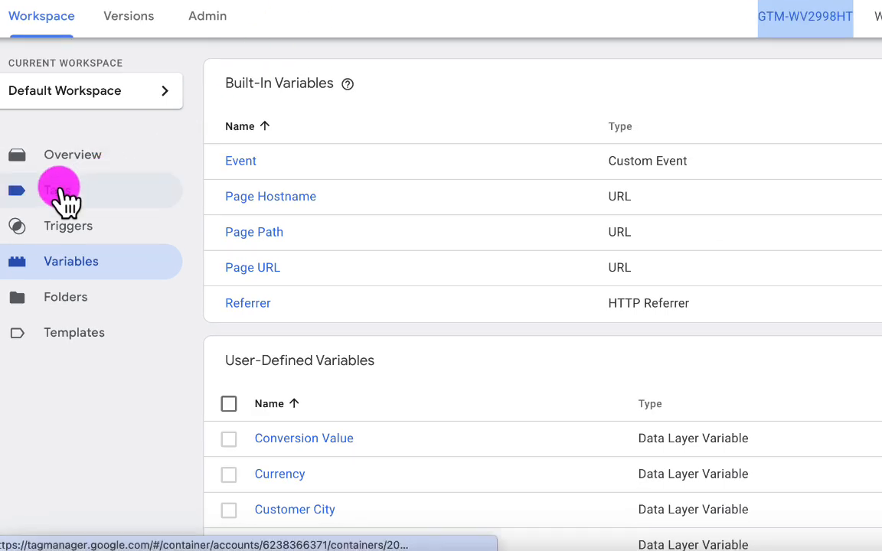
{"action": "left_click", "coordinate": [68, 200]}
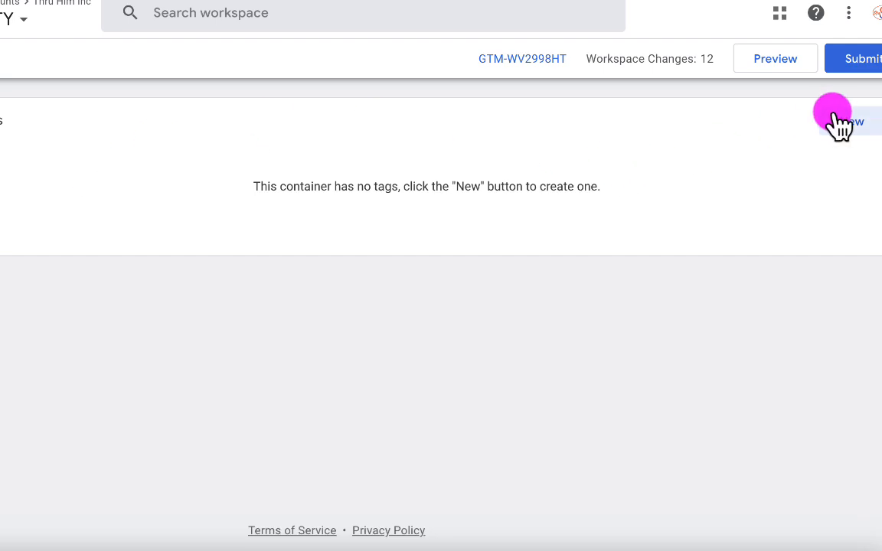
{"action": "left_click", "coordinate": [53, 15]}
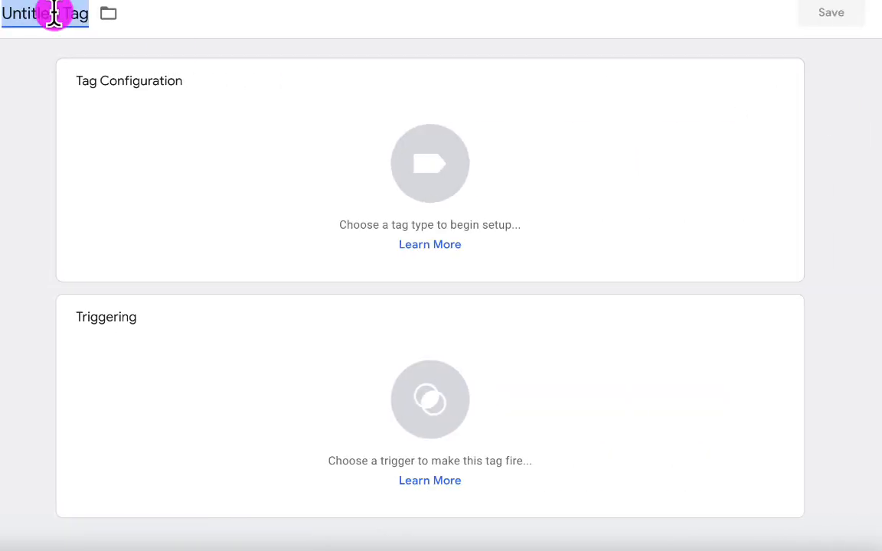
{"action": "key", "text": "shift"}
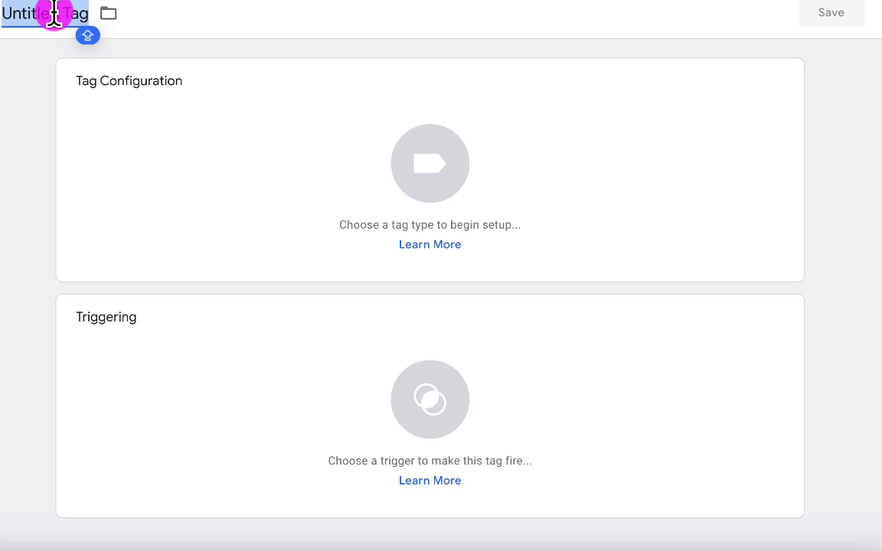
{"action": "type", "text": "Google"}
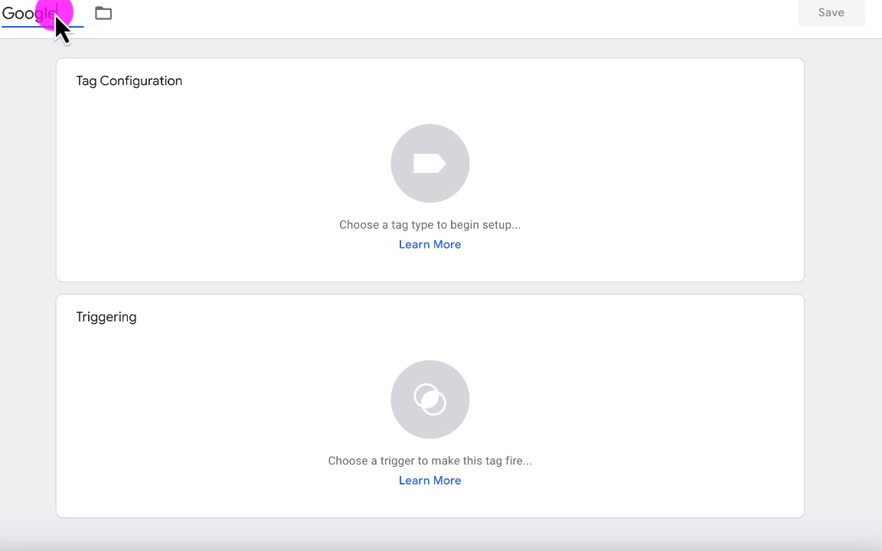
{"action": "type", "text": " Ads Websi"}
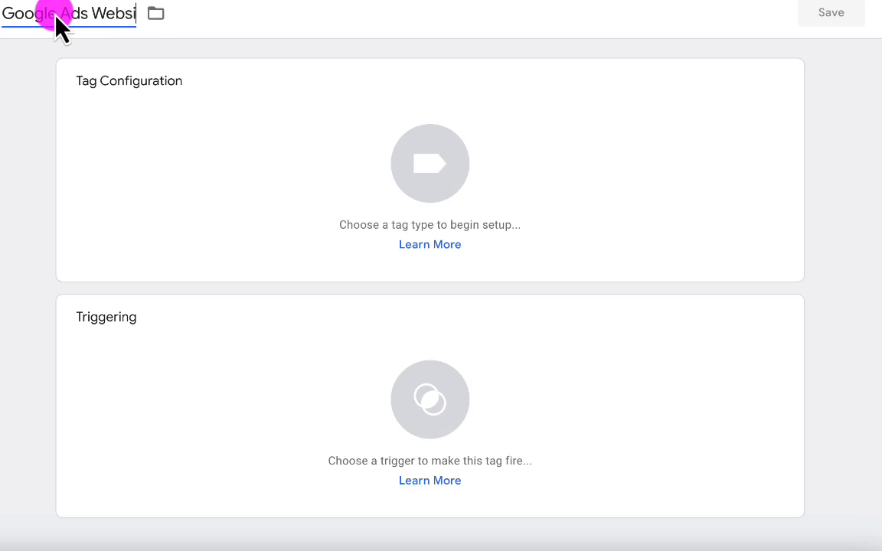
{"action": "type", "text": "te Purch"}
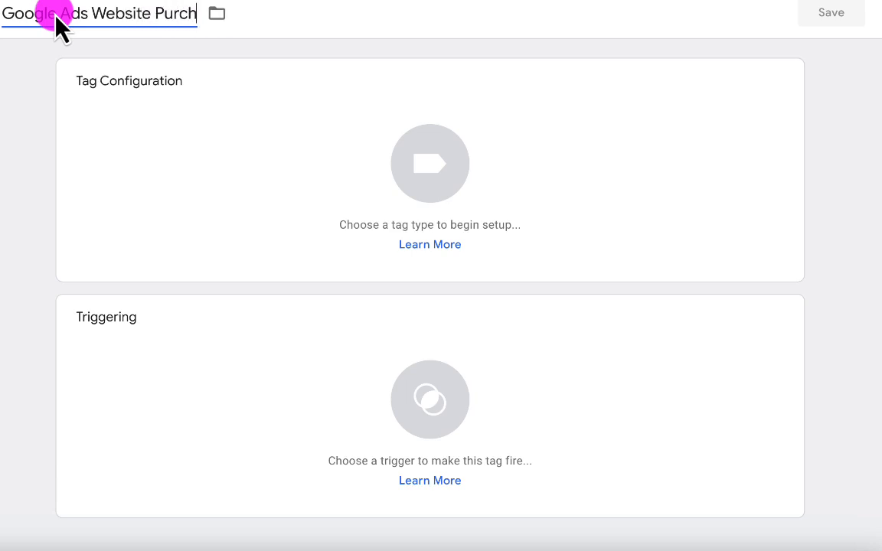
{"action": "type", "text": "ase Tr"}
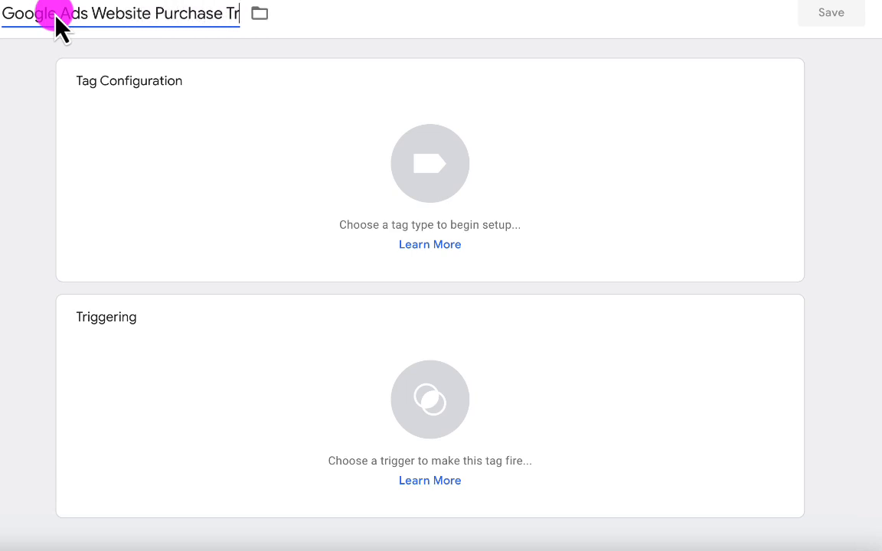
{"action": "type", "text": "acking"}
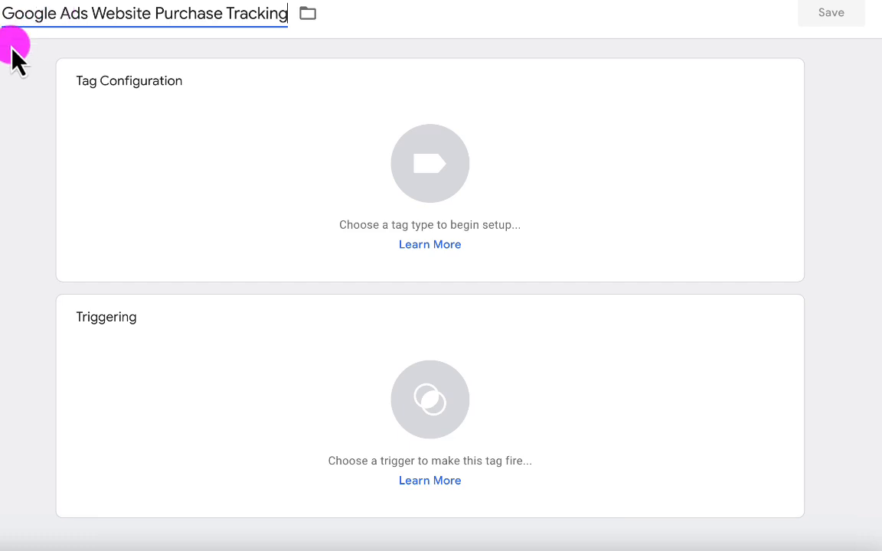
Set the purchase tag's type to Google Ads Conversion Tracking
{"action": "left_click", "coordinate": [425, 168]}
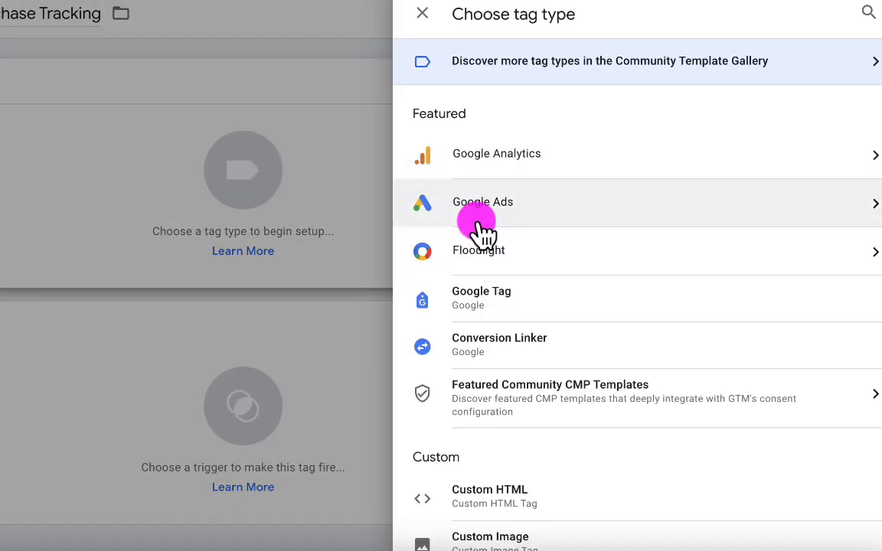
{"action": "left_click", "coordinate": [497, 203]}
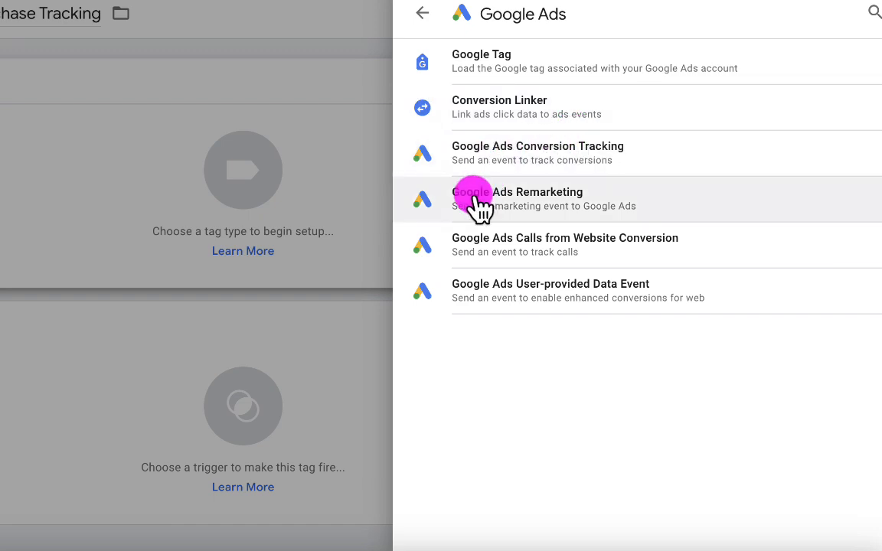
{"action": "left_click", "coordinate": [556, 153]}
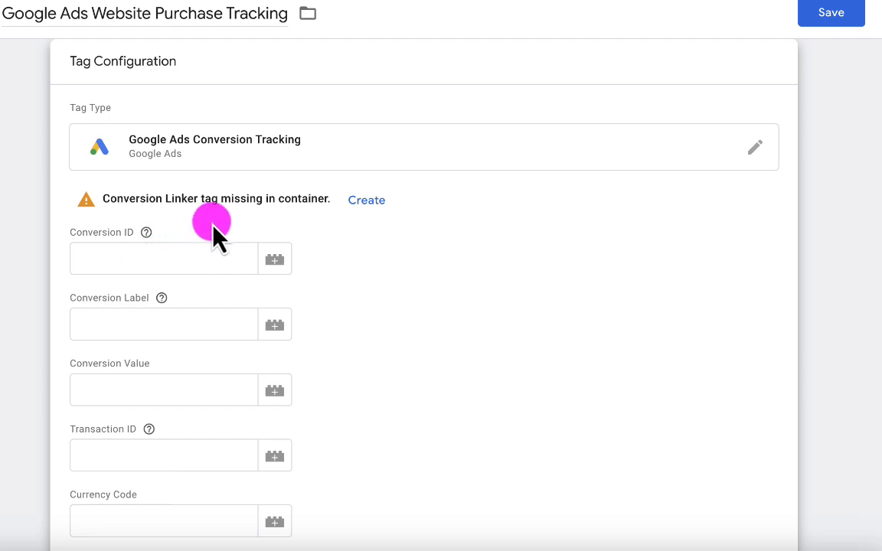
Create the missing Conversion Linker tag and replace its All Pages trigger with Initialization - All Pages
{"action": "left_click", "coordinate": [366, 201]}
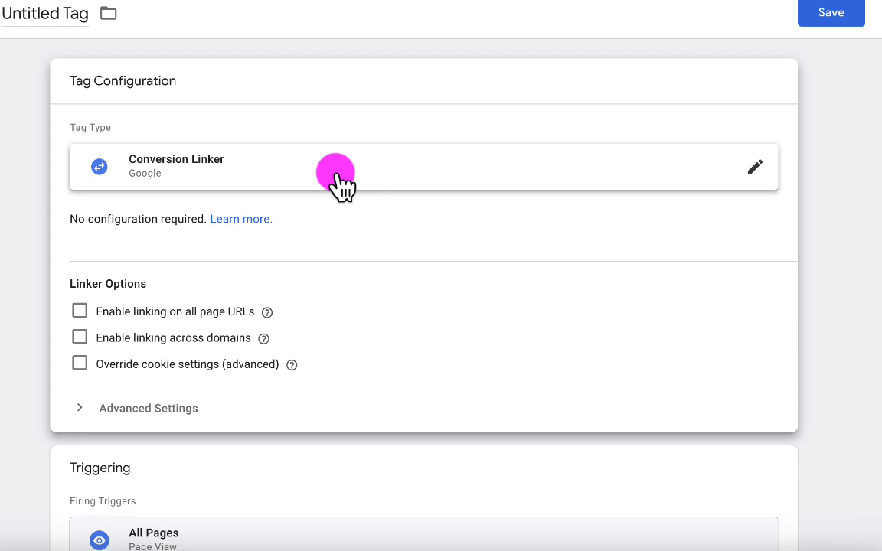
{"action": "scroll", "coordinate": [157, 490], "scroll_direction": "down", "scroll_amount": 1}
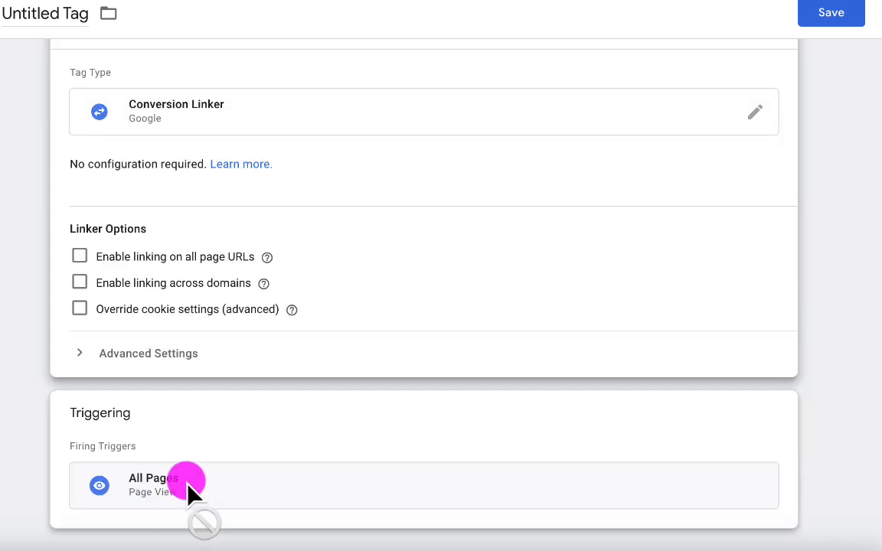
{"action": "left_click", "coordinate": [184, 489]}
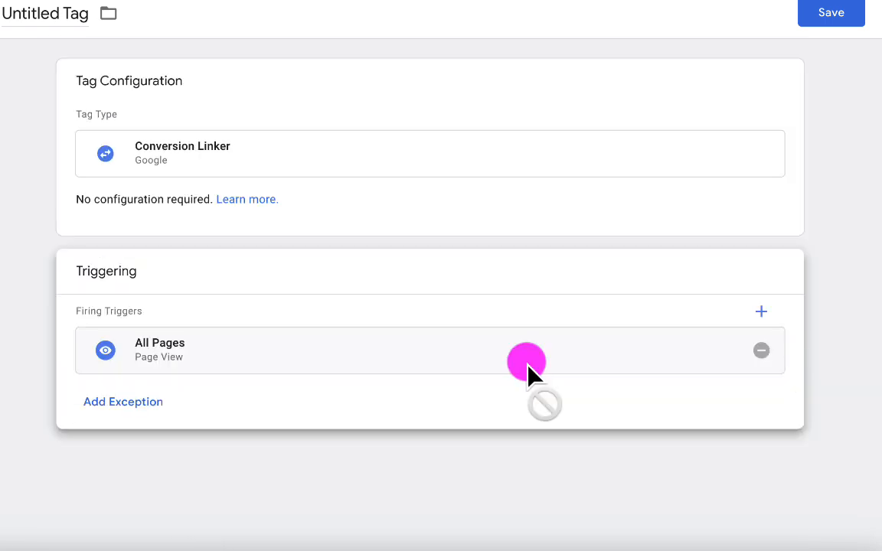
{"action": "left_click", "coordinate": [762, 352]}
{"action": "left_click", "coordinate": [392, 349]}
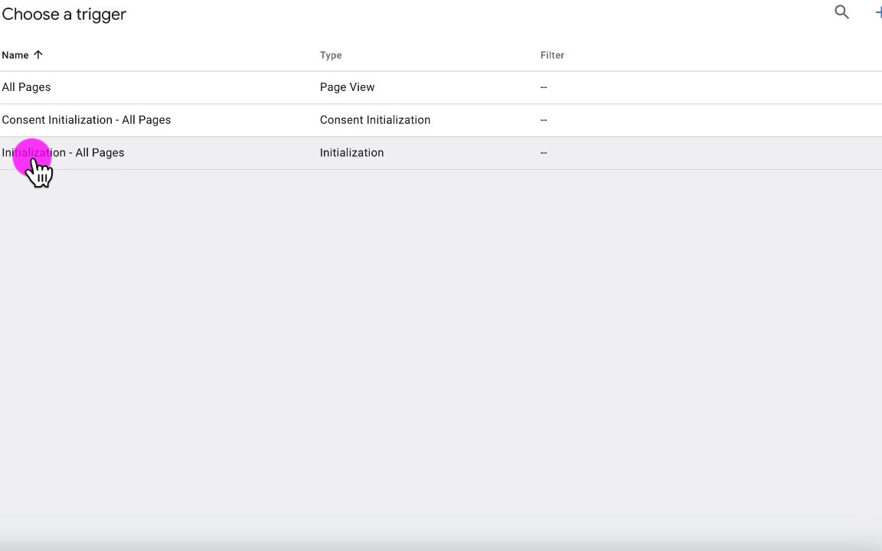
{"action": "left_click", "coordinate": [34, 157]}
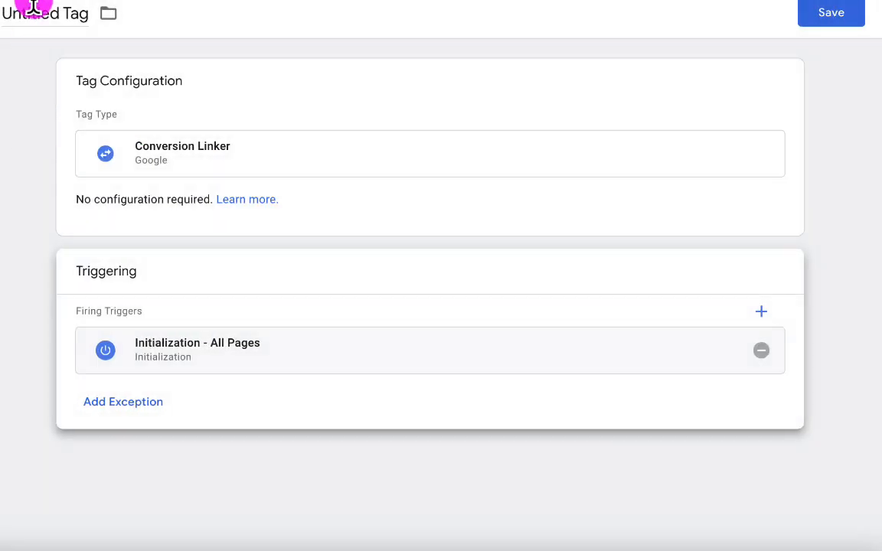
Name the linker tag "Conversion Linker" and save it
{"action": "left_click", "coordinate": [34, 11]}
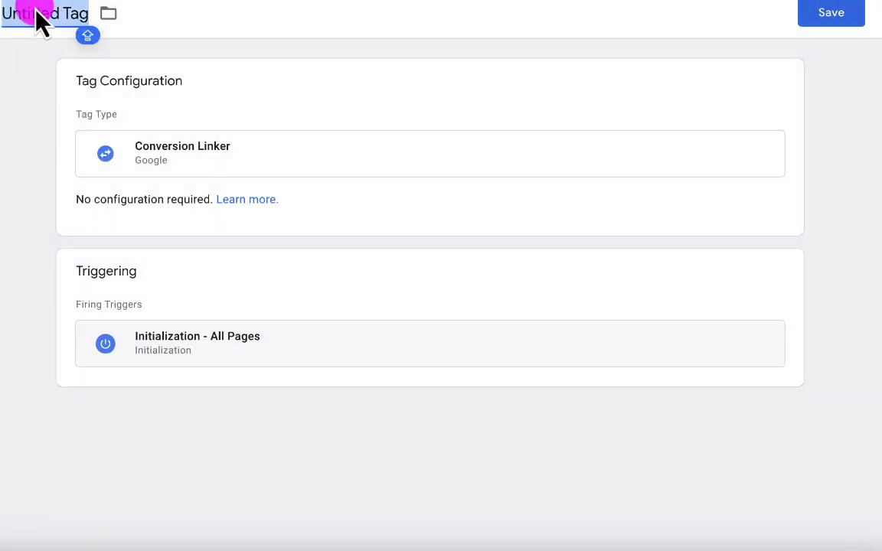
{"action": "type", "text": "Conver"}
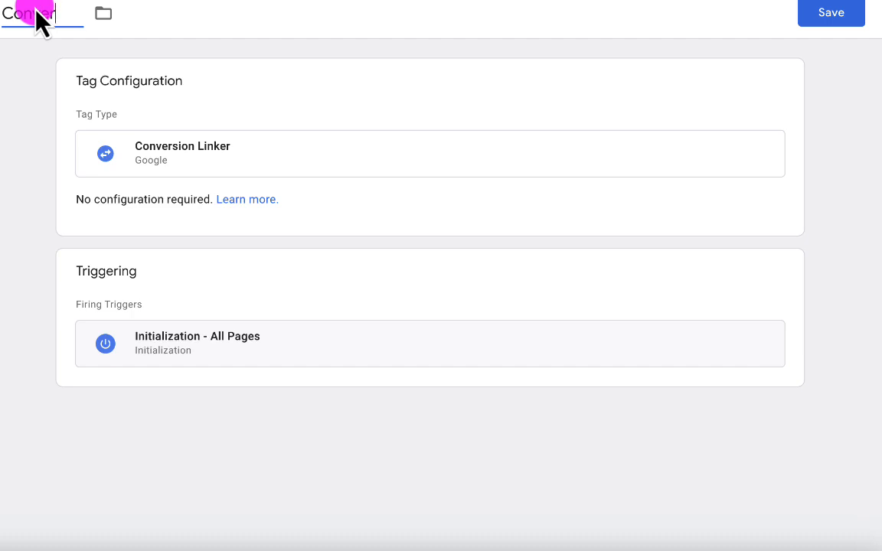
{"action": "type", "text": "sion Linker"}
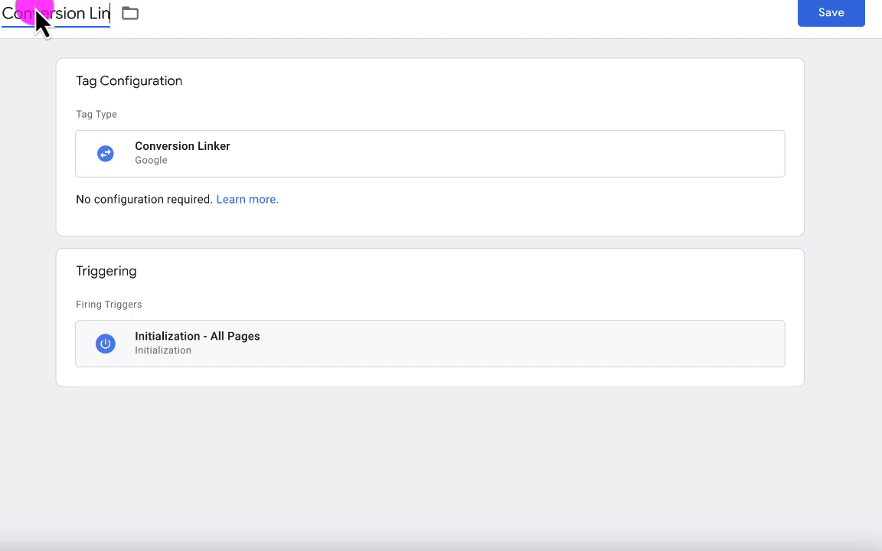
{"action": "left_click", "coordinate": [831, 6]}
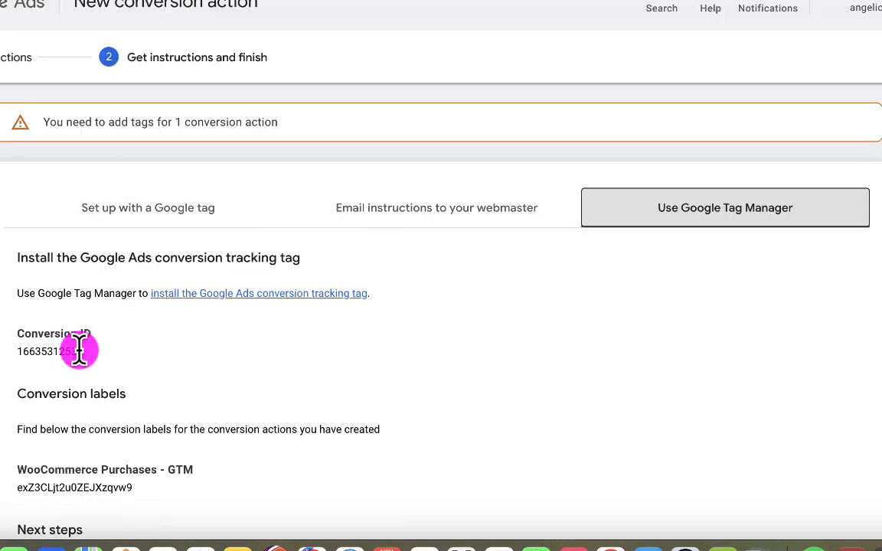
Copy the Conversion ID from the Google Ads instructions into the purchase tag's Conversion ID field in Tag Manager
{"action": "left_click_drag", "start_coordinate": [79, 351], "coordinate": [16, 351]}
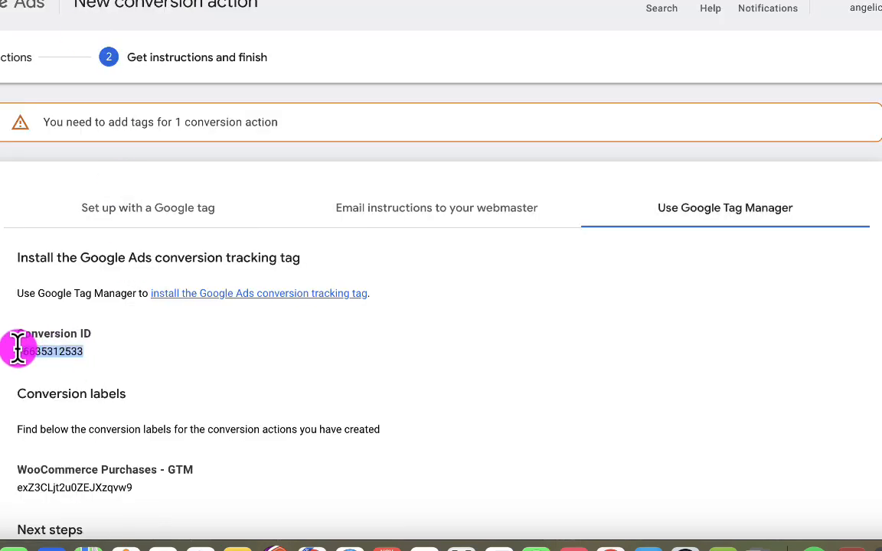
{"action": "right_click", "coordinate": [23, 351]}
{"action": "left_click", "coordinate": [61, 352]}
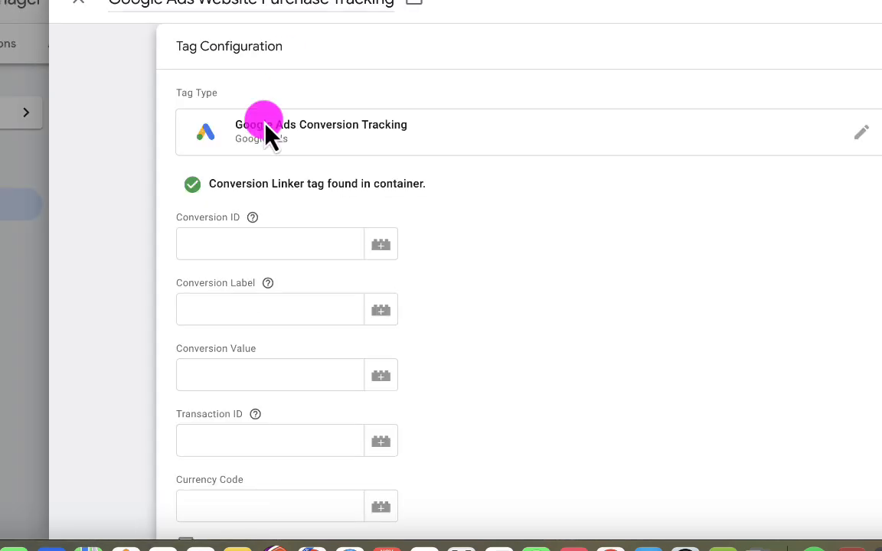
{"action": "left_click", "coordinate": [241, 244]}
{"action": "key", "text": "super+v"}
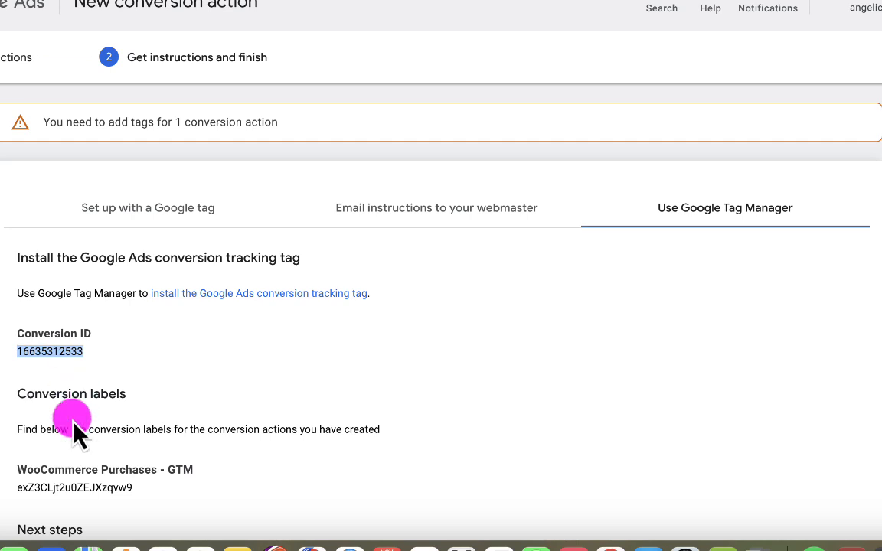
Copy the WooCommerce Purchases - GTM conversion label from Google Ads into the purchase tag's Conversion Label field
{"action": "scroll", "coordinate": [73, 421], "scroll_direction": "down", "scroll_amount": 1}
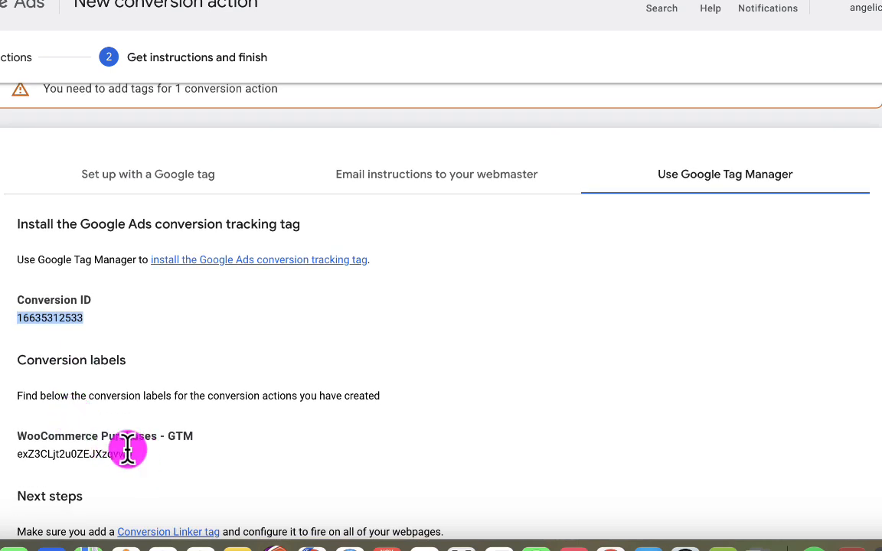
{"action": "left_click_drag", "start_coordinate": [133, 455], "coordinate": [38, 458]}
{"action": "right_click", "coordinate": [38, 455]}
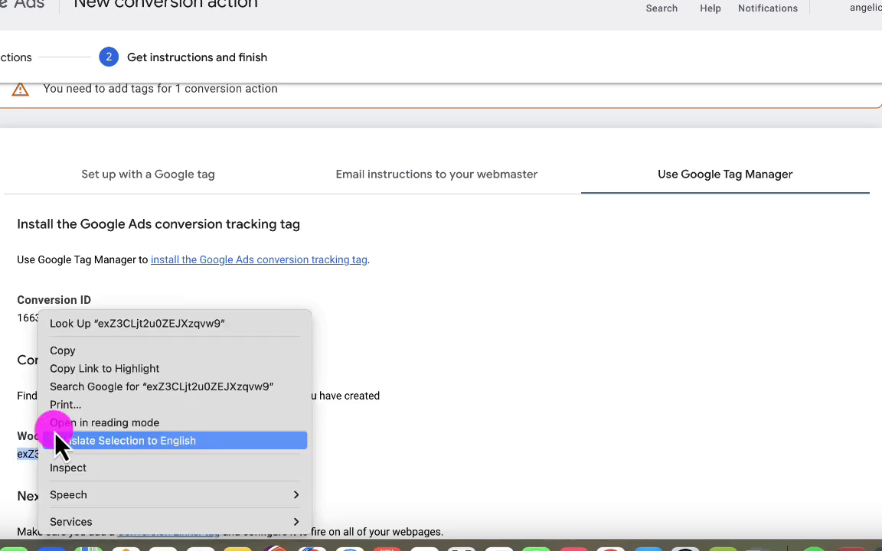
{"action": "left_click", "coordinate": [84, 351]}
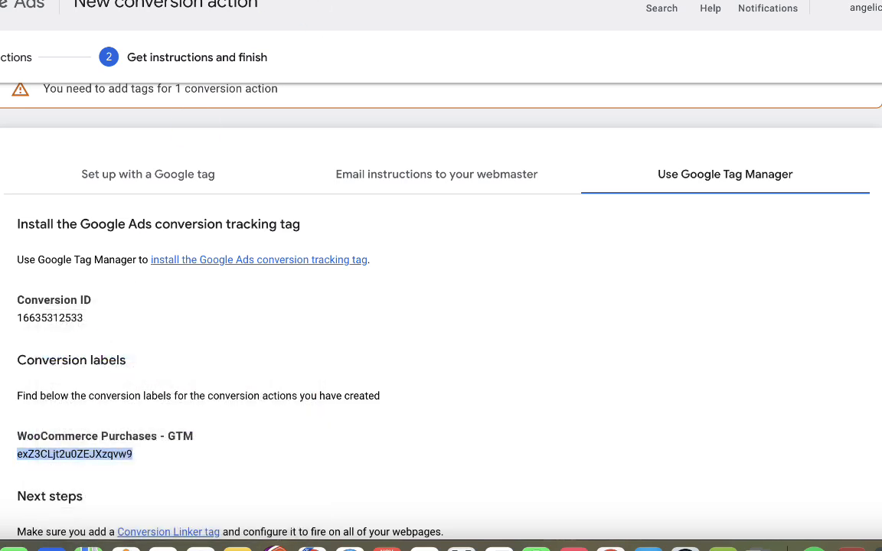
{"action": "left_click", "coordinate": [295, 1]}
{"action": "left_click", "coordinate": [265, 317]}
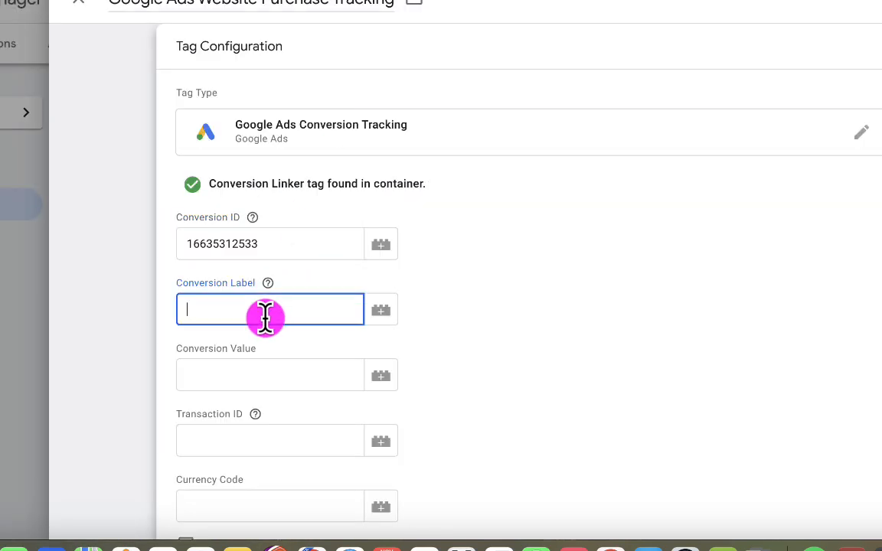
{"action": "key", "text": "super+v"}
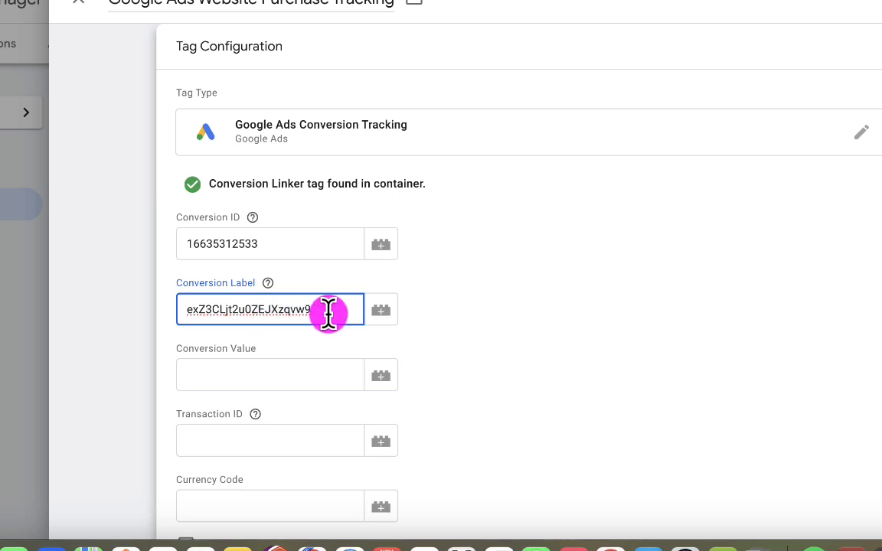
Assign the Conversion Value, Transaction ID and Currency variables to the tag's Conversion Value, Transaction ID and Currency Code fields
{"action": "scroll", "coordinate": [439, 339], "scroll_direction": "down", "scroll_amount": 1}
{"action": "scroll", "coordinate": [439, 340], "scroll_direction": "down", "scroll_amount": 4}
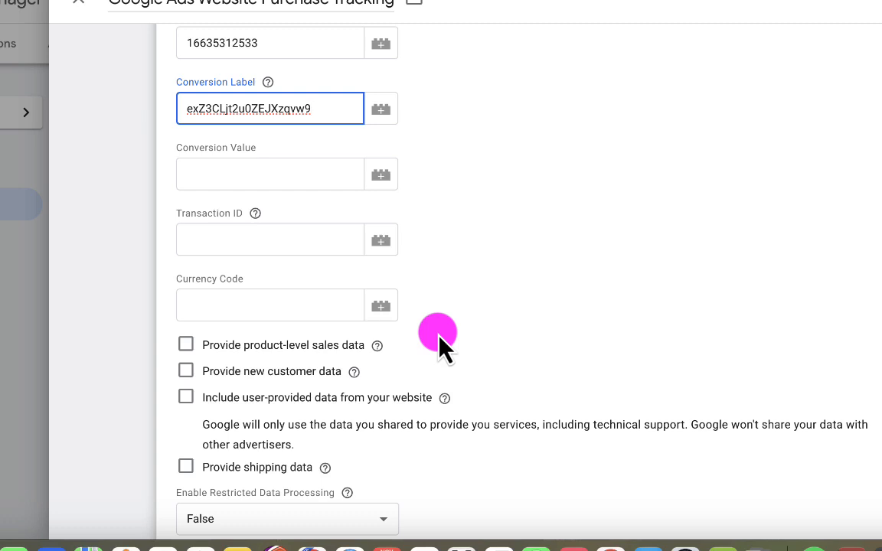
{"action": "left_click", "coordinate": [384, 184]}
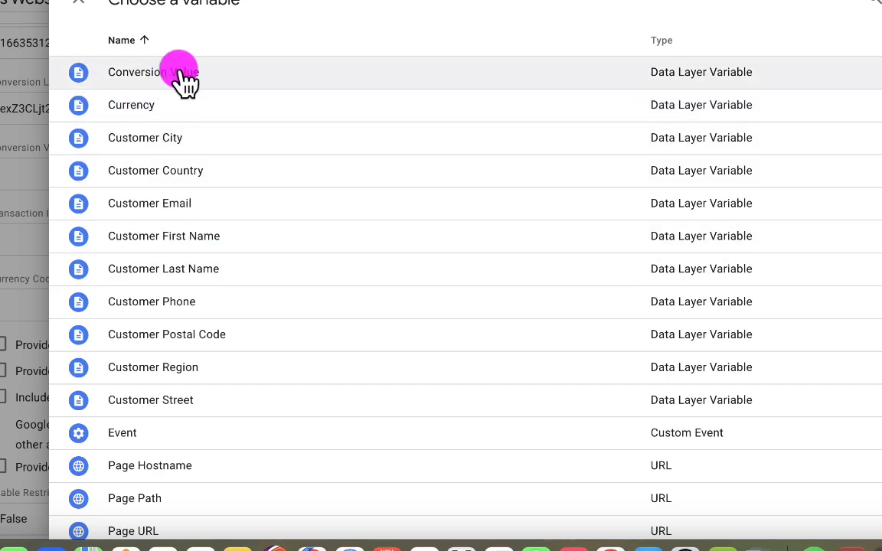
{"action": "left_click", "coordinate": [183, 77]}
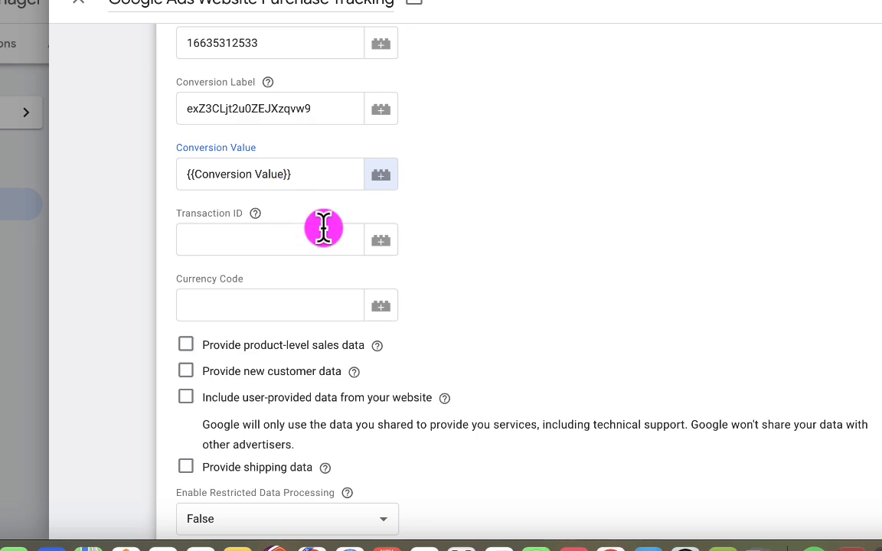
{"action": "mouse_move", "coordinate": [255, 212]}
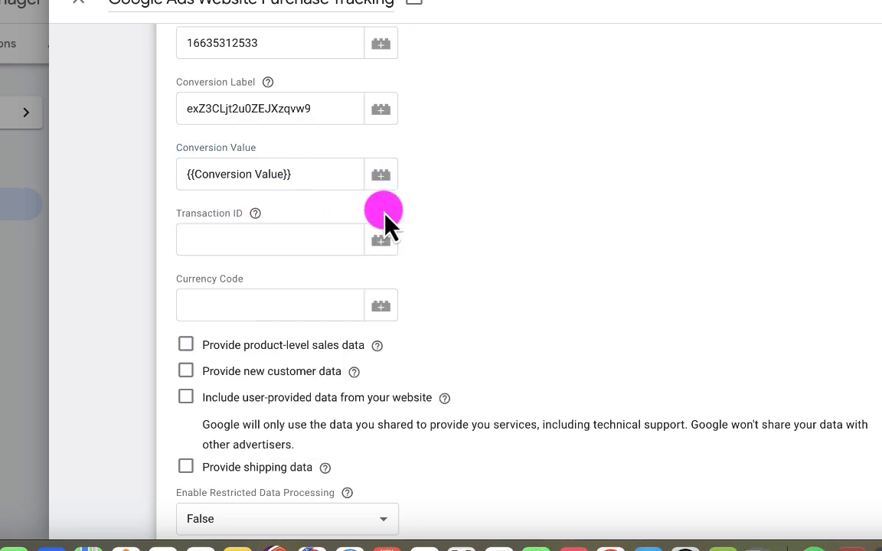
{"action": "left_click", "coordinate": [381, 241]}
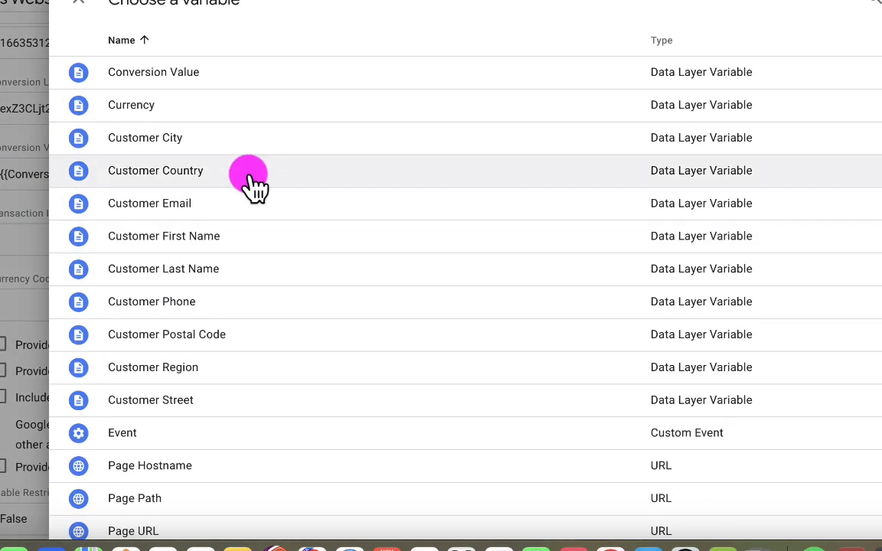
{"action": "scroll", "coordinate": [187, 305], "scroll_direction": "down", "scroll_amount": 2}
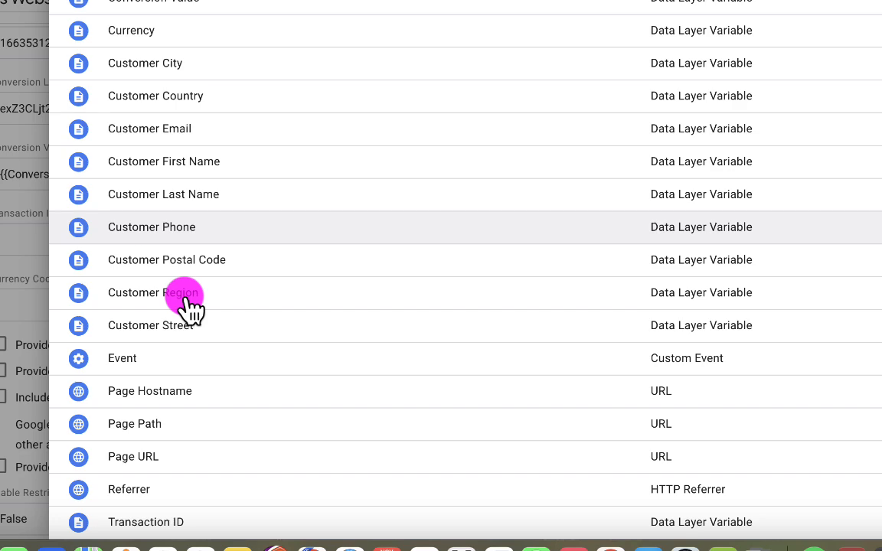
{"action": "left_click", "coordinate": [147, 527]}
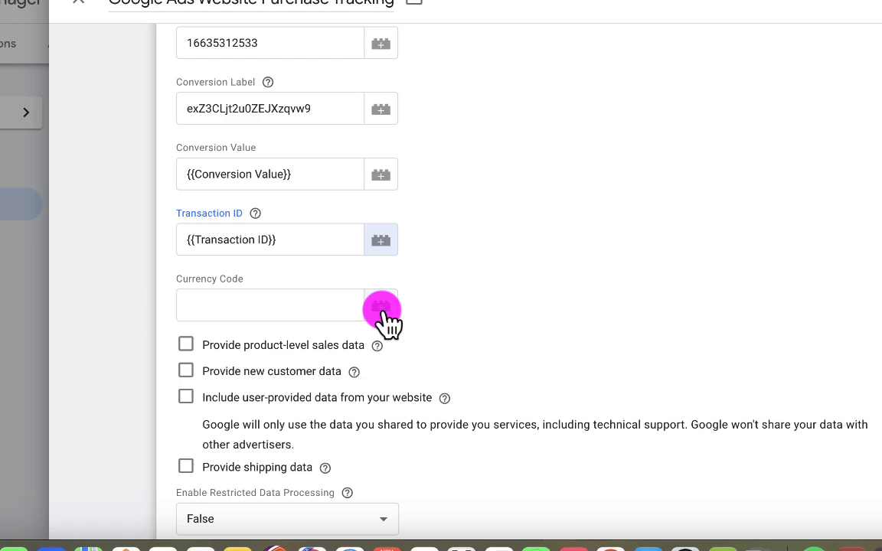
{"action": "left_click", "coordinate": [382, 308]}
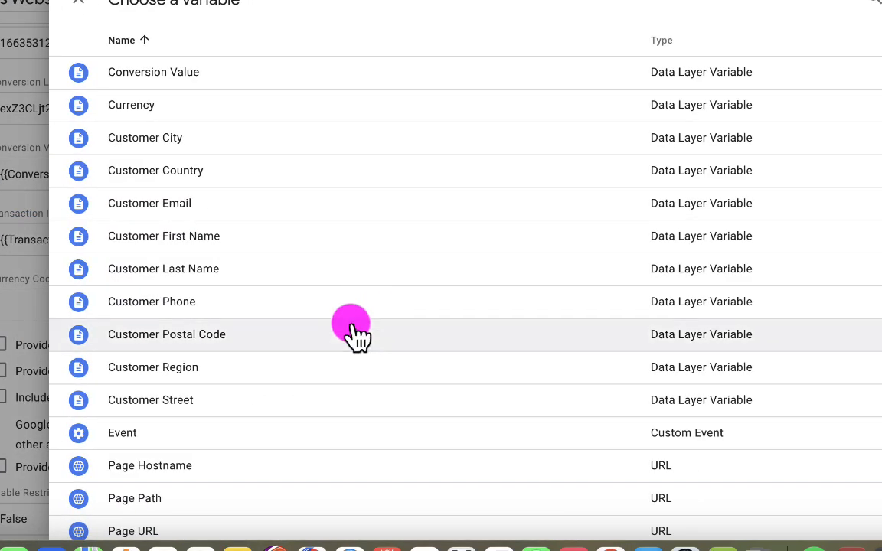
{"action": "left_click", "coordinate": [140, 108]}
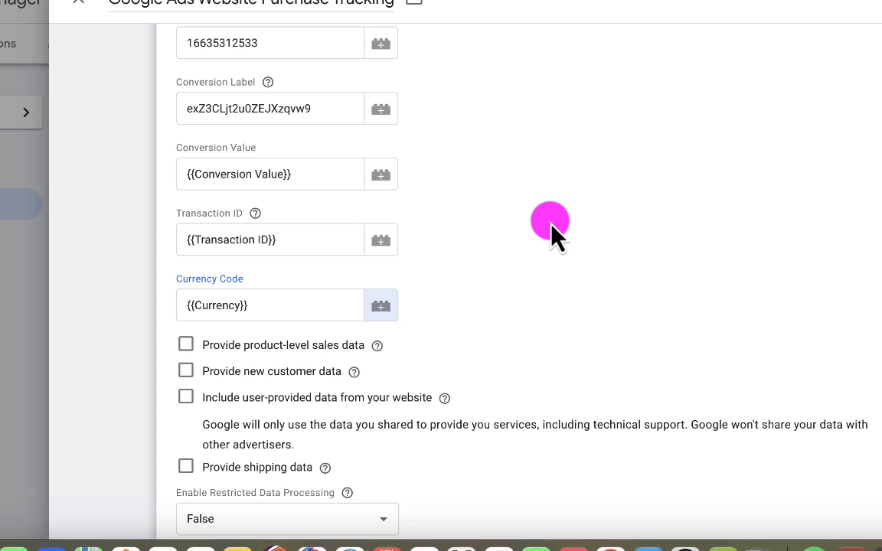
Include user-provided data from the website in the purchase tag and start a new user-provided data variable
{"action": "scroll", "coordinate": [552, 226], "scroll_direction": "down", "scroll_amount": 5}
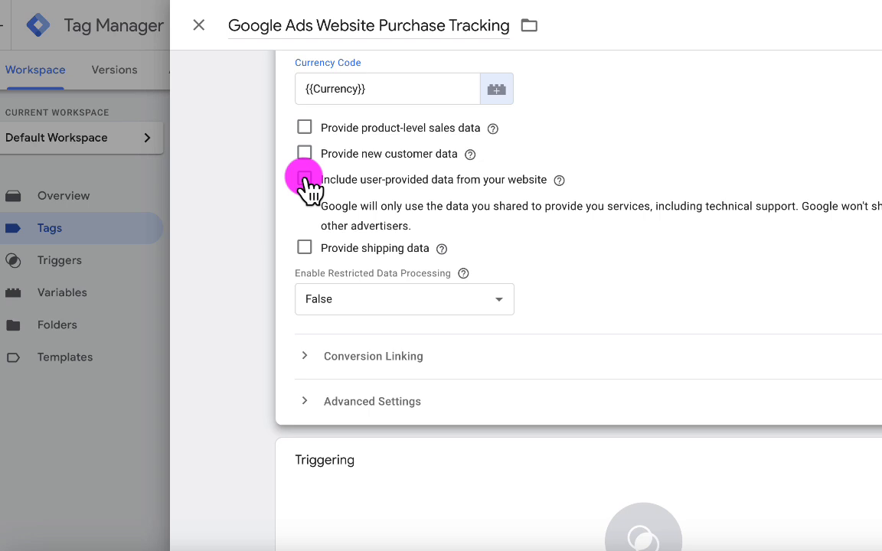
{"action": "left_click", "coordinate": [306, 180]}
{"action": "left_click", "coordinate": [417, 253]}
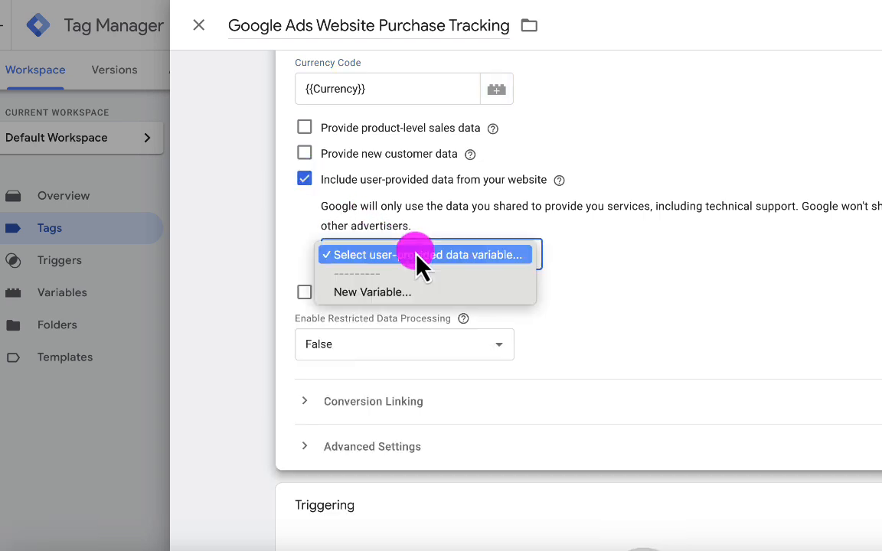
{"action": "left_click", "coordinate": [364, 294]}
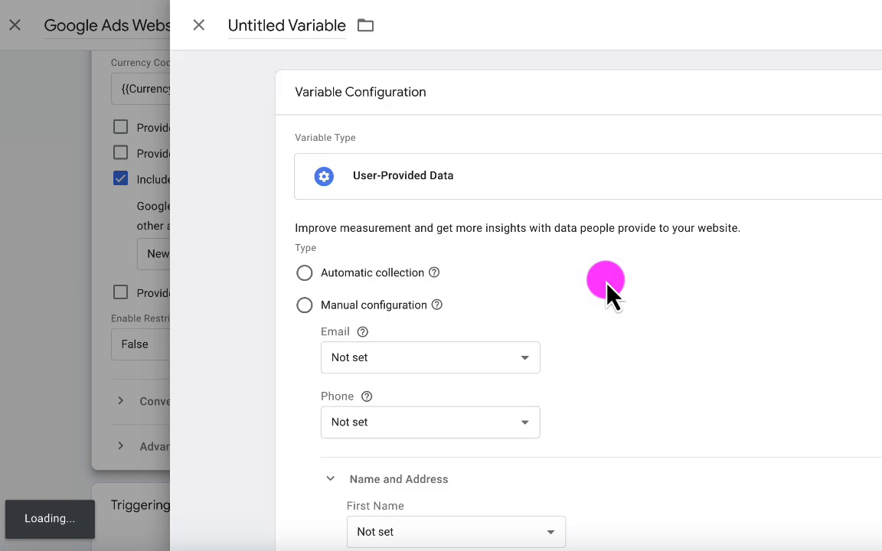
Use manual configuration for the variable, assigning {{Customer First Name}}, {{Customer Email}} and {{Customer Phone}} to First Name, Email and Phone
{"action": "scroll", "coordinate": [607, 283], "scroll_direction": "down", "scroll_amount": 1}
{"action": "scroll", "coordinate": [607, 283], "scroll_direction": "down", "scroll_amount": 3}
{"action": "scroll", "coordinate": [607, 283], "scroll_direction": "up", "scroll_amount": 1}
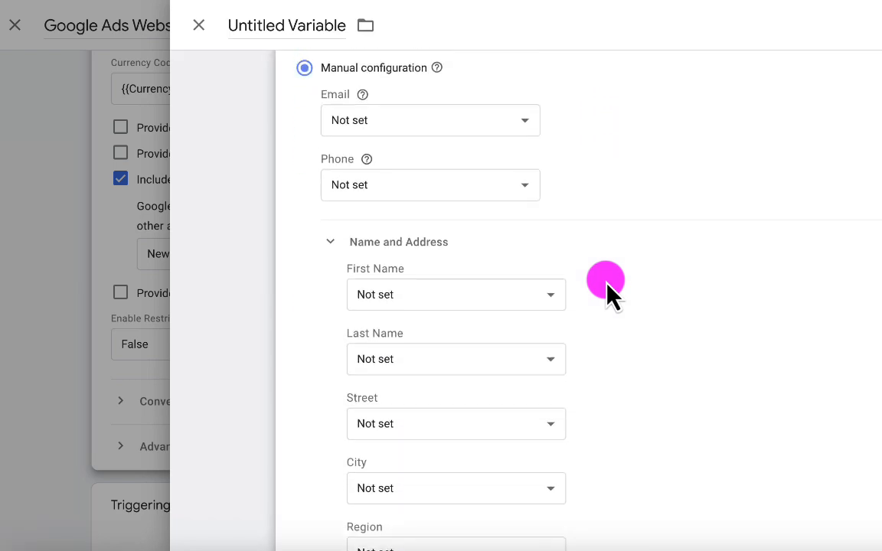
{"action": "left_click", "coordinate": [418, 162]}
{"action": "left_click", "coordinate": [417, 277]}
{"action": "left_click", "coordinate": [390, 170]}
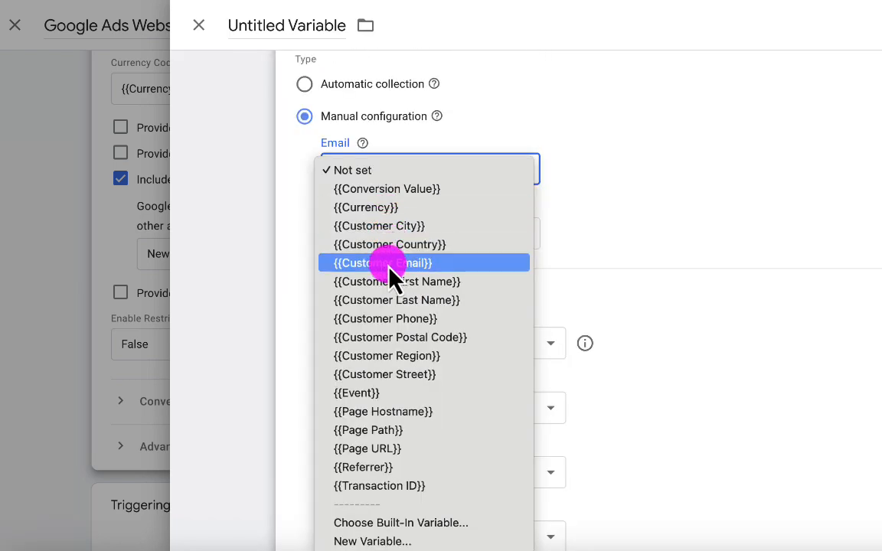
{"action": "left_click", "coordinate": [386, 264]}
{"action": "left_click", "coordinate": [375, 235]}
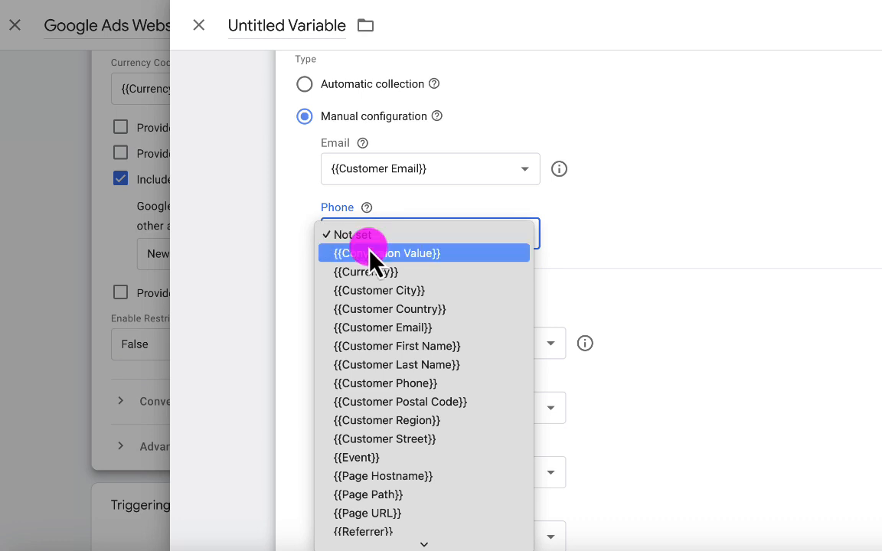
{"action": "left_click", "coordinate": [389, 383]}
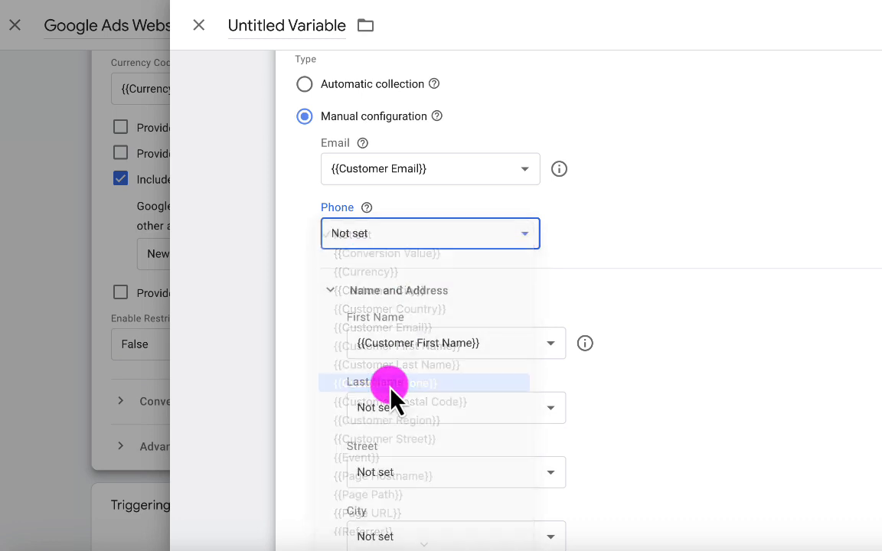
Set the variable's Last Name to {{Customer Last Name}} and its Street to {{Customer Street}}
{"action": "scroll", "coordinate": [391, 389], "scroll_direction": "down", "scroll_amount": 2}
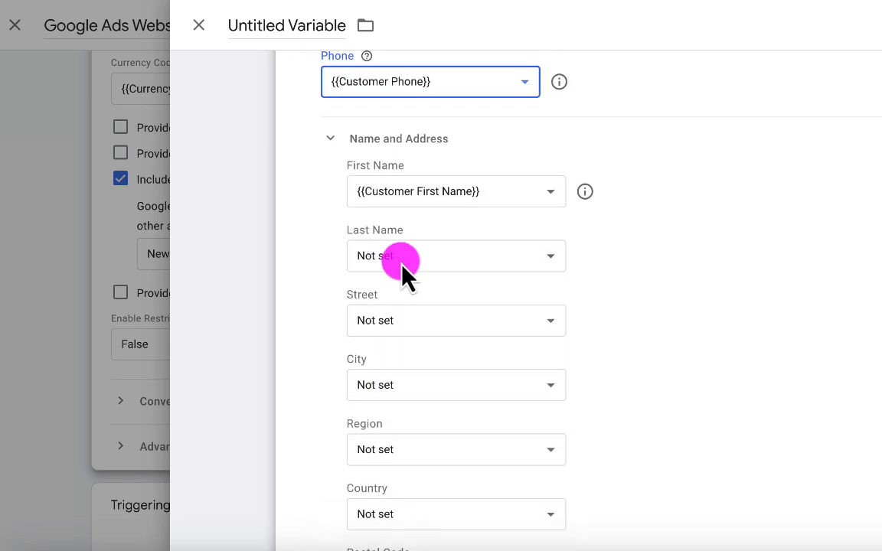
{"action": "scroll", "coordinate": [406, 274], "scroll_direction": "down", "scroll_amount": 1}
{"action": "left_click", "coordinate": [406, 206]}
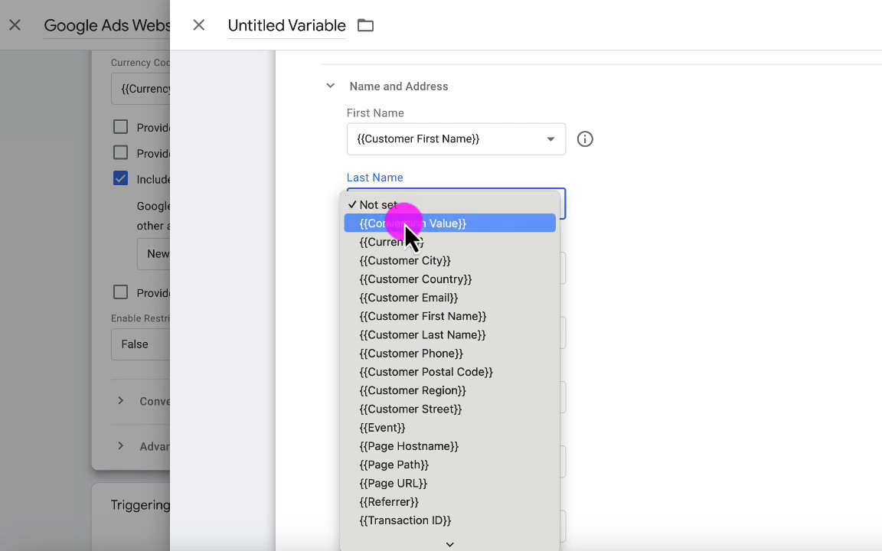
{"action": "left_click", "coordinate": [420, 335]}
{"action": "scroll", "coordinate": [420, 337], "scroll_direction": "down", "scroll_amount": 3}
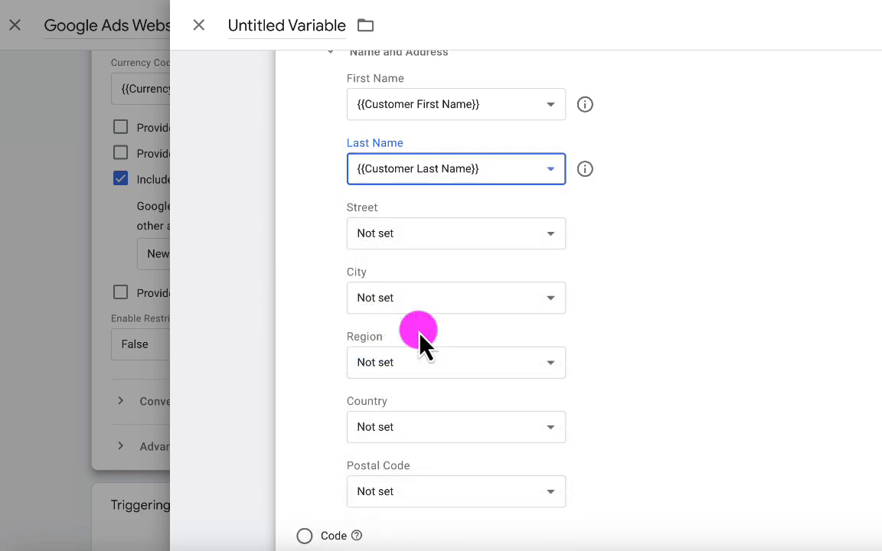
{"action": "left_click", "coordinate": [421, 164]}
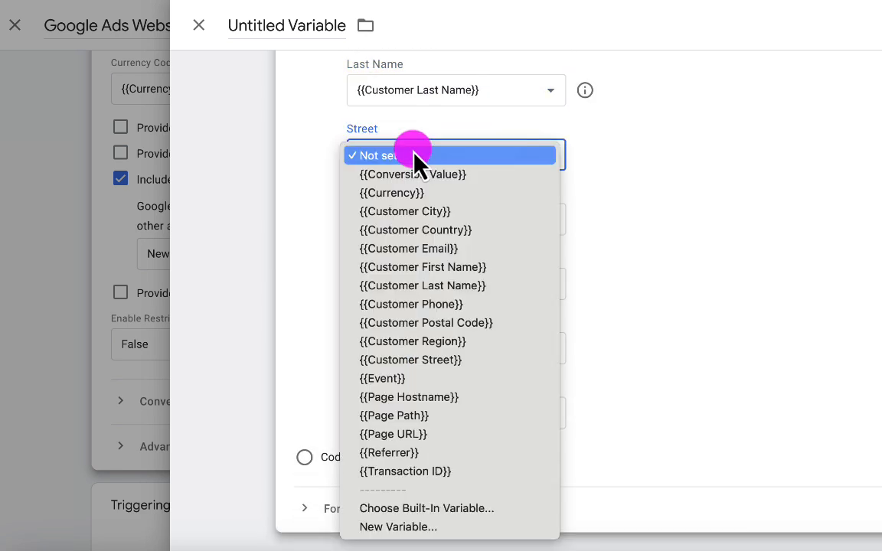
{"action": "left_click", "coordinate": [414, 358]}
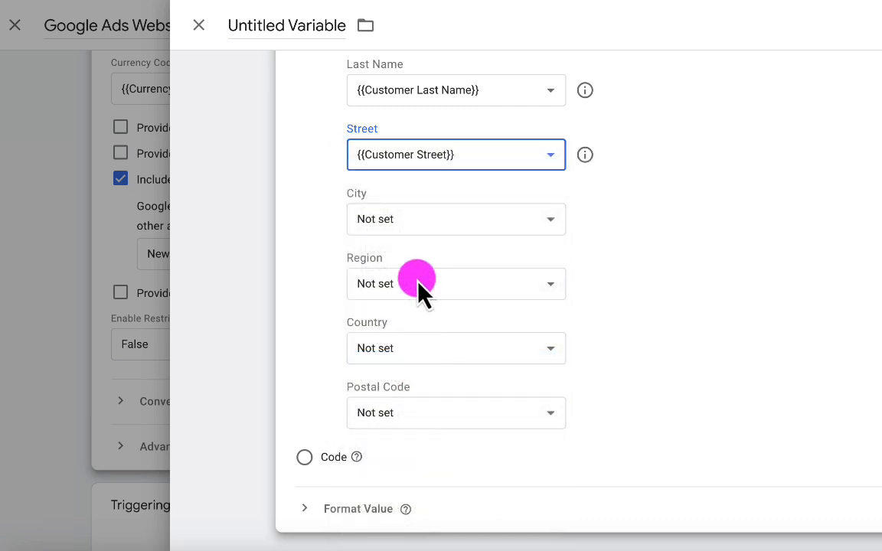
Set City to {{Customer City}}, Region to {{Customer Region}} and Country to {{Customer Country}} in the variable's address fields
{"action": "left_click", "coordinate": [433, 230]}
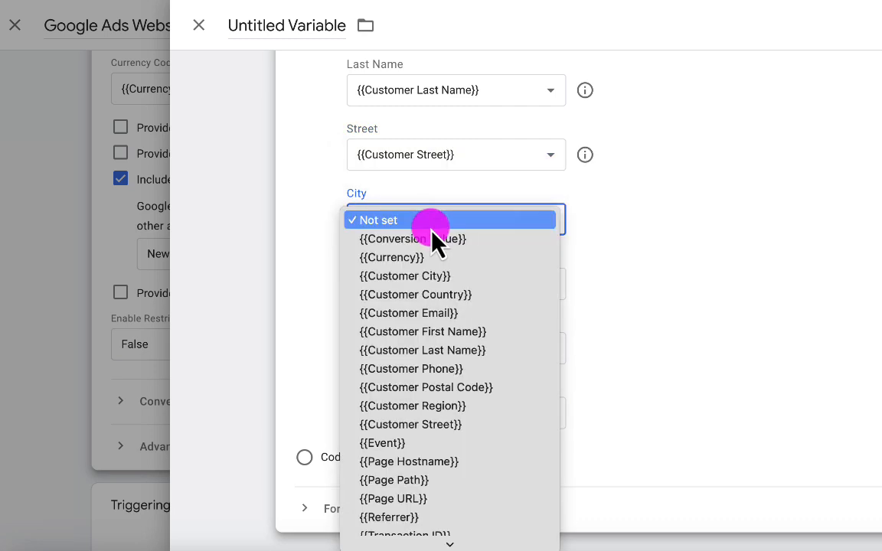
{"action": "left_click", "coordinate": [416, 277]}
{"action": "left_click", "coordinate": [399, 291]}
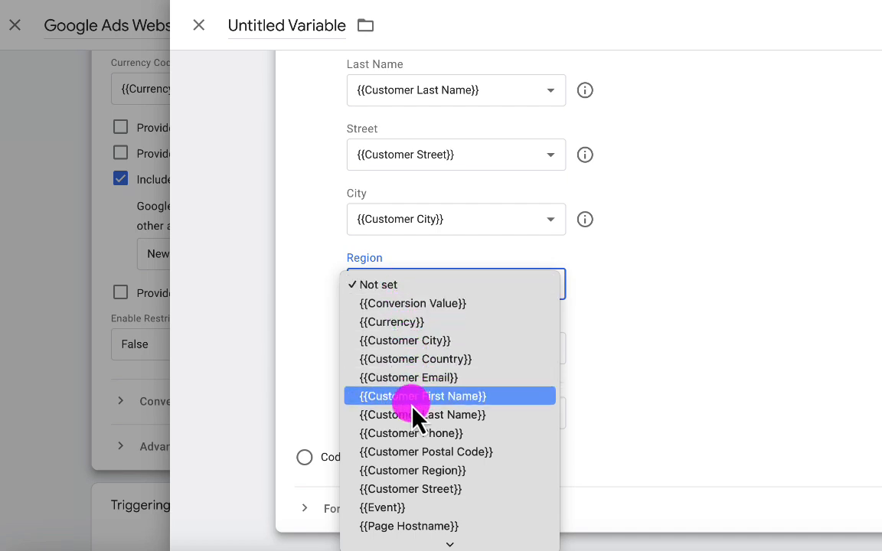
{"action": "left_click", "coordinate": [413, 470]}
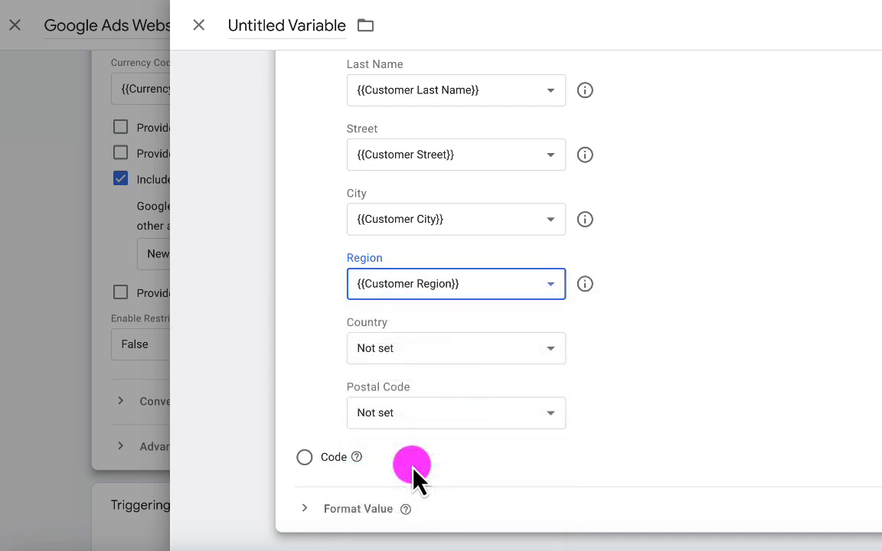
{"action": "left_click", "coordinate": [404, 360]}
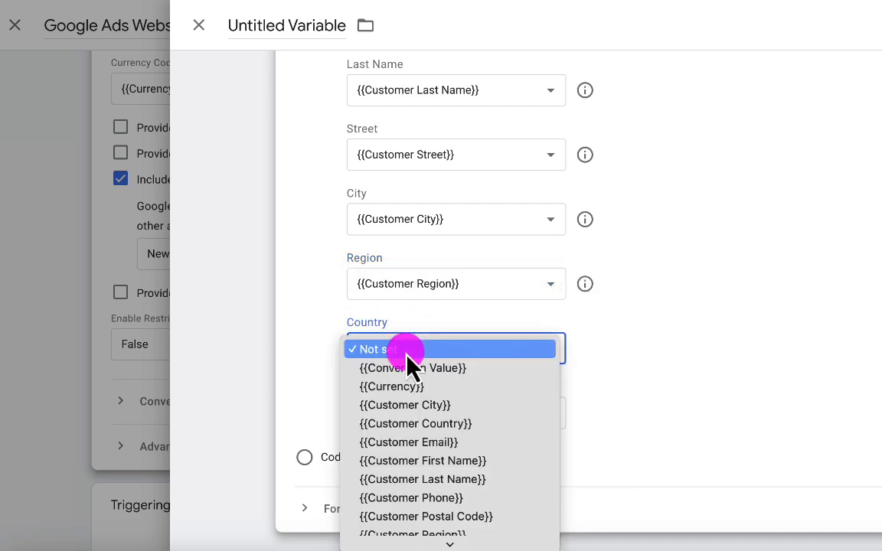
{"action": "left_click", "coordinate": [411, 423]}
Set Postal Code to {{Customer Postal Code}} in the user-provided data variable's address fields
{"action": "left_click", "coordinate": [420, 415]}
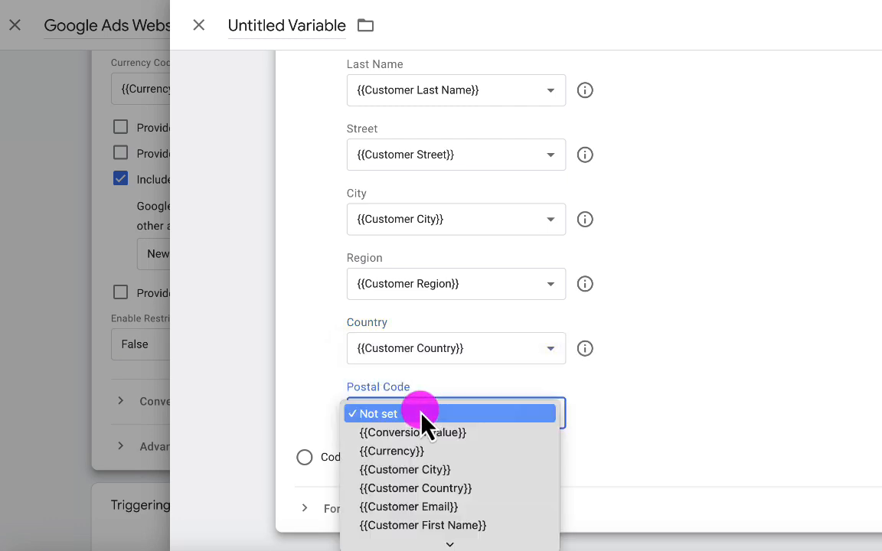
{"action": "scroll", "coordinate": [429, 486], "scroll_direction": "down", "scroll_amount": 5}
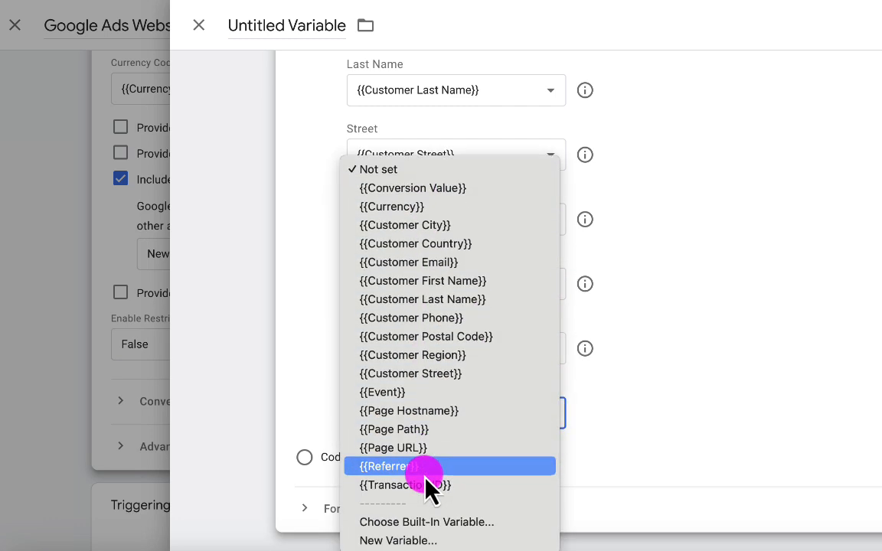
{"action": "left_click", "coordinate": [456, 339]}
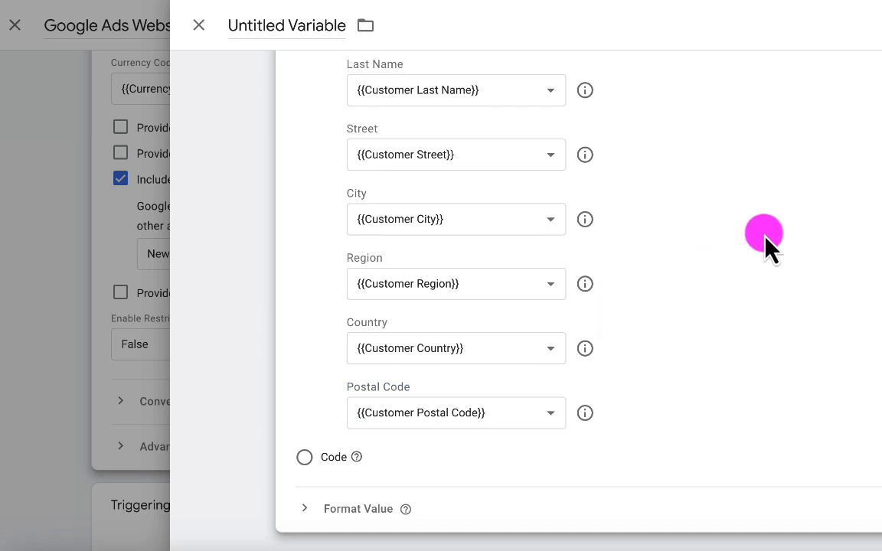
Name the user-provided data variable WooCommerce Users Purchase Data and save it into the purchase tag
{"action": "scroll", "coordinate": [765, 237], "scroll_direction": "up", "scroll_amount": 4}
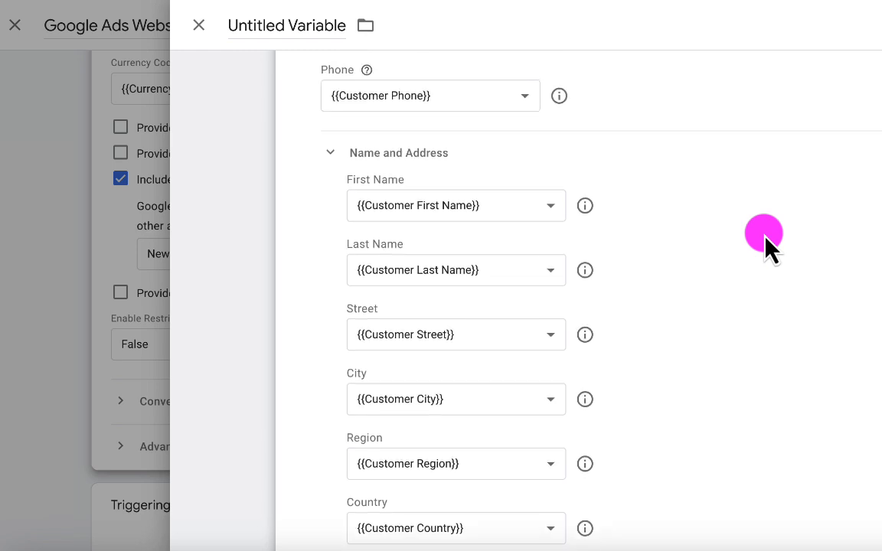
{"action": "scroll", "coordinate": [765, 237], "scroll_direction": "up", "scroll_amount": 3}
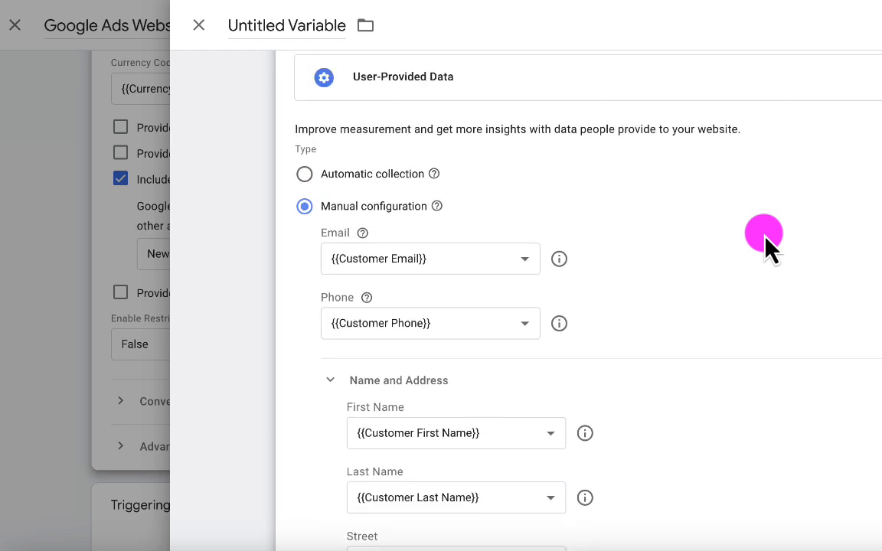
{"action": "scroll", "coordinate": [765, 237], "scroll_direction": "up", "scroll_amount": 1}
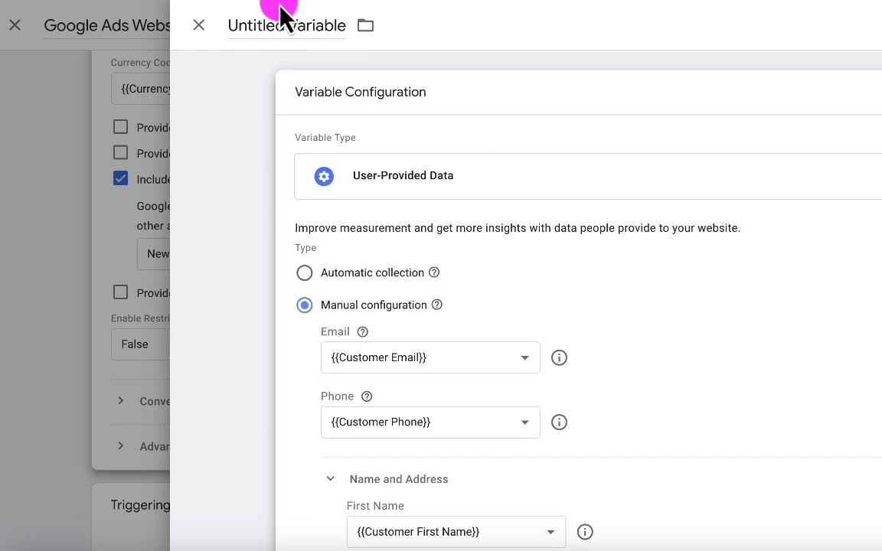
{"action": "left_click", "coordinate": [263, 25]}
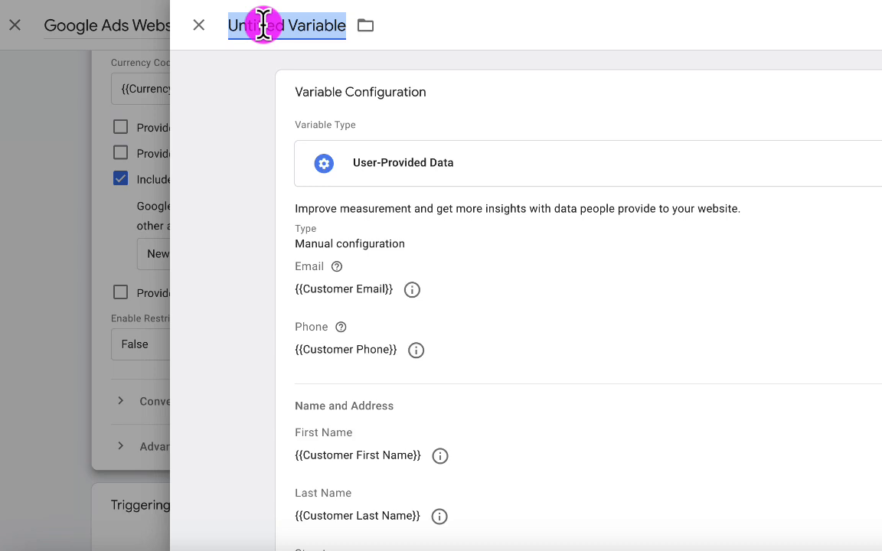
{"action": "type", "text": "Woo"}
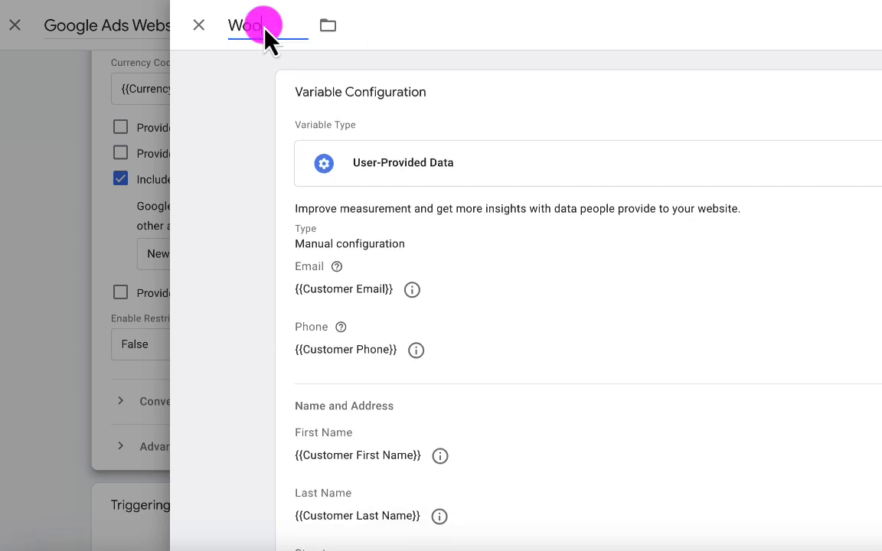
{"action": "type", "text": "Commerce U"}
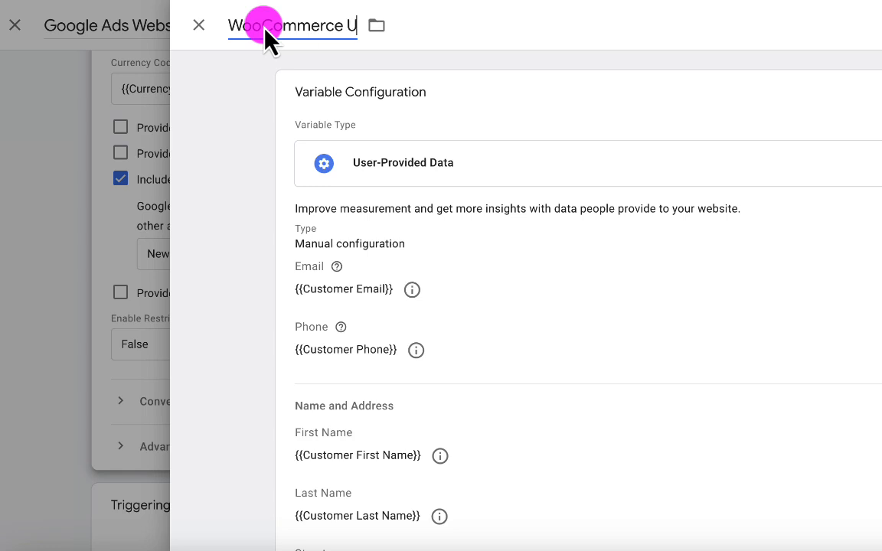
{"action": "type", "text": "sers Purchas"}
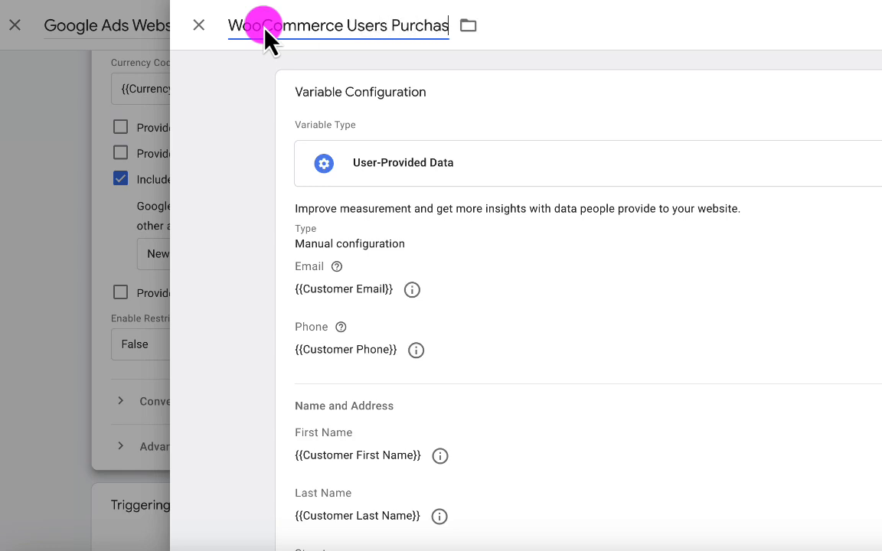
{"action": "type", "text": "e Da"}
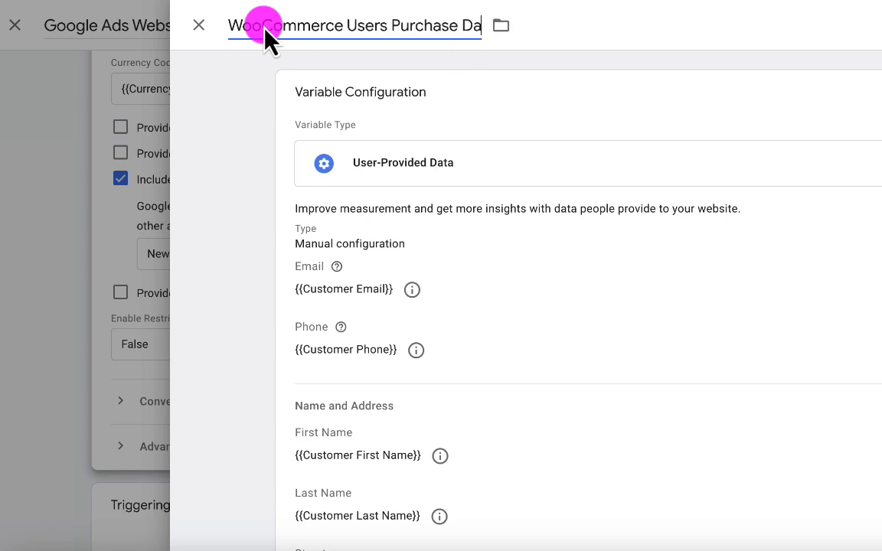
{"action": "type", "text": "ta"}
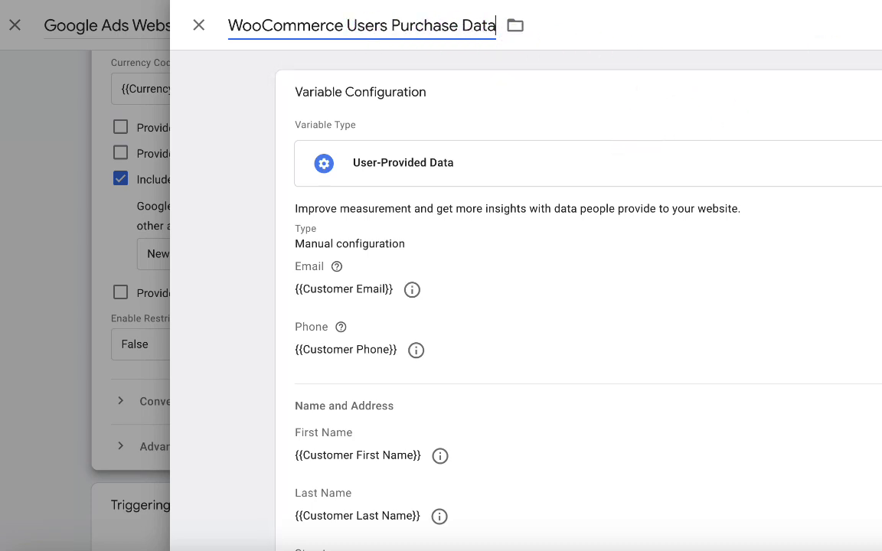
{"action": "left_click", "coordinate": [881, 26]}
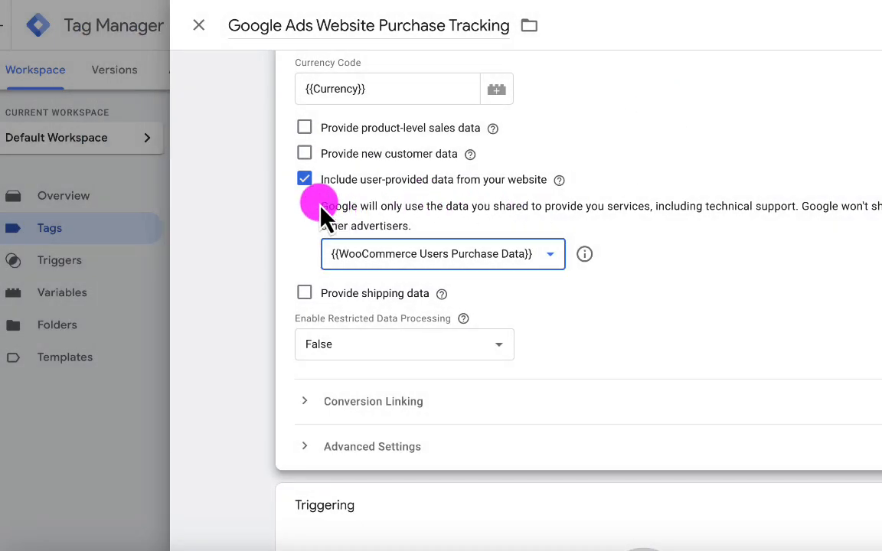
Create a new trigger for the Google Ads Website Purchase Tracking tag and name it Purchase
{"action": "scroll", "coordinate": [320, 216], "scroll_direction": "up", "scroll_amount": 2}
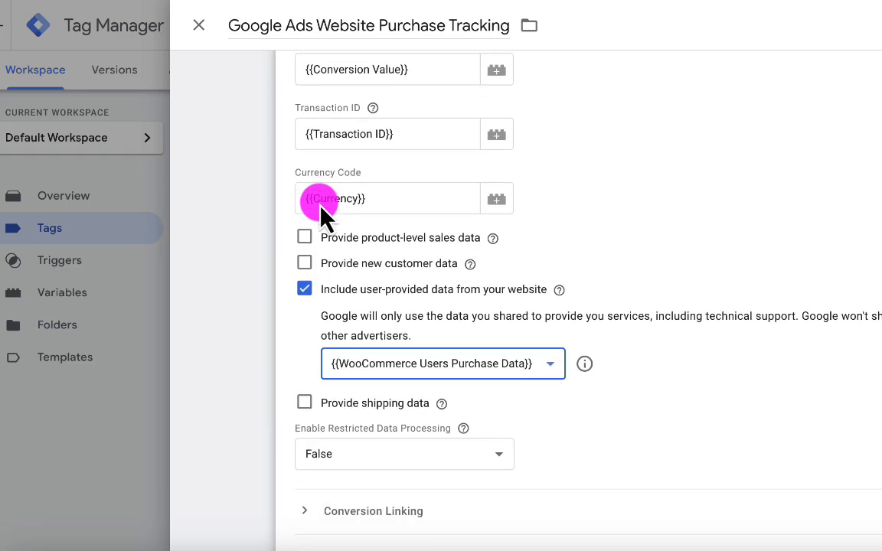
{"action": "scroll", "coordinate": [320, 216], "scroll_direction": "down", "scroll_amount": 4}
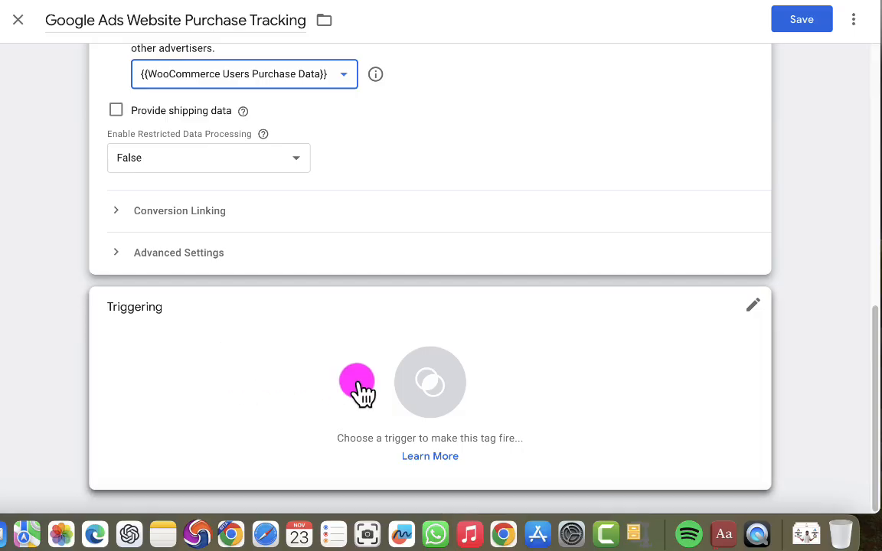
{"action": "left_click", "coordinate": [434, 383]}
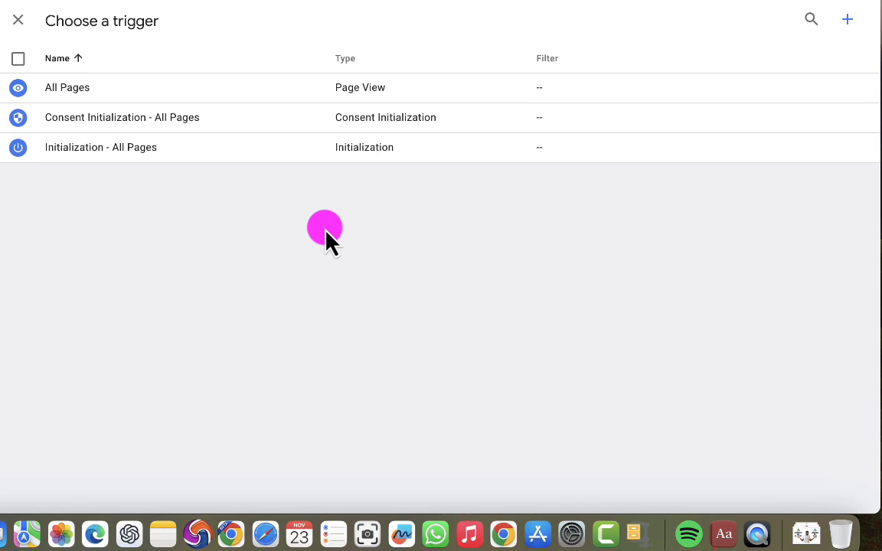
{"action": "left_click", "coordinate": [850, 25]}
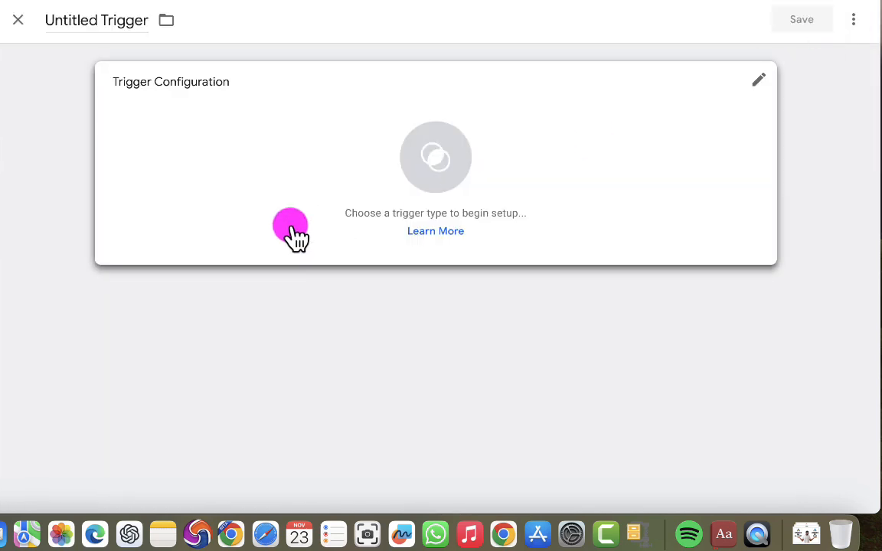
{"action": "left_click", "coordinate": [80, 21]}
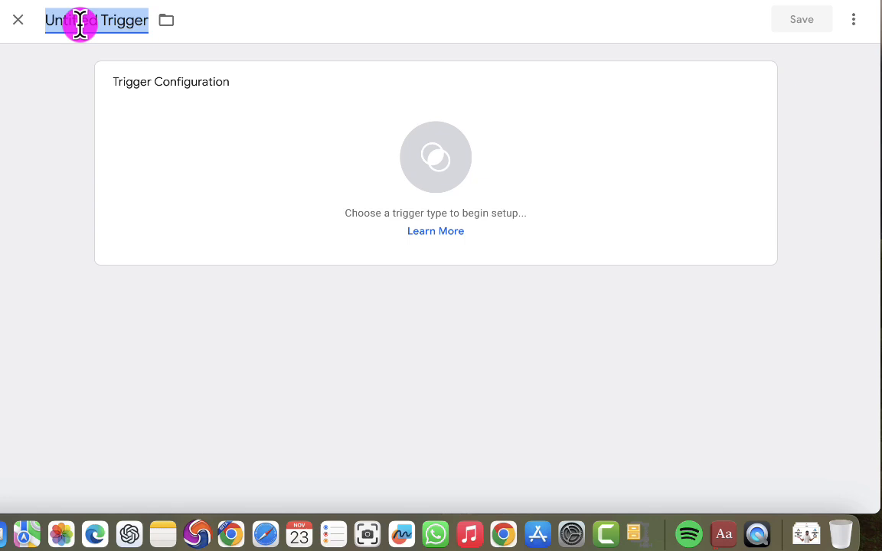
{"action": "type", "text": "Purchase"}
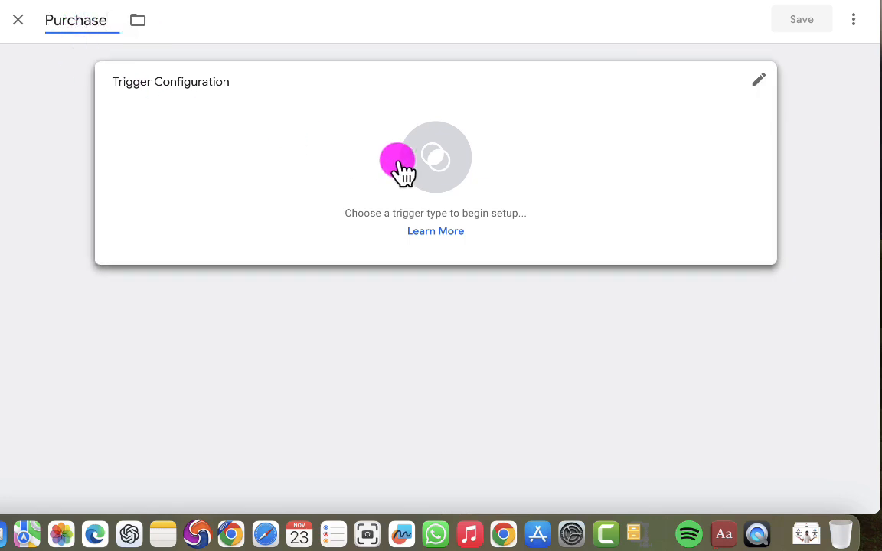
Make the trigger a Custom Event with the event name purchase, firing on all custom events, and save it
{"action": "left_click", "coordinate": [436, 161]}
{"action": "scroll", "coordinate": [518, 364], "scroll_direction": "down", "scroll_amount": 5}
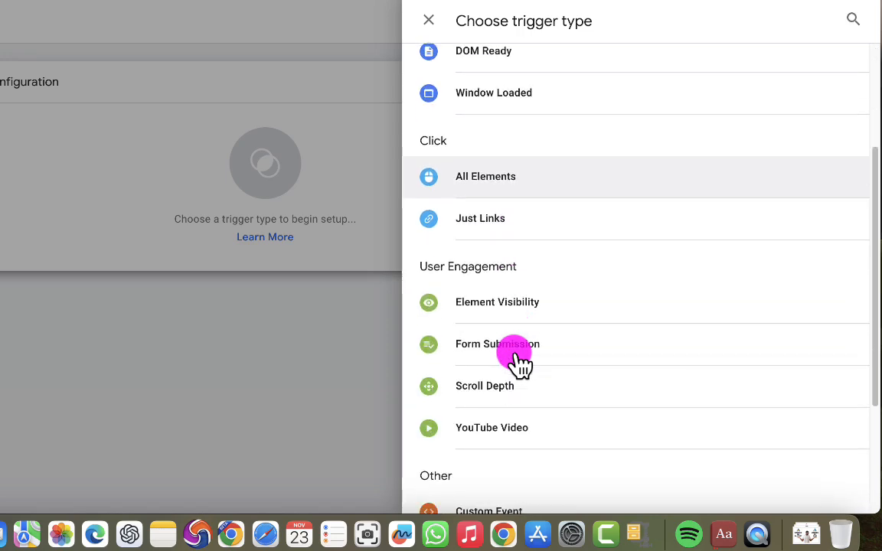
{"action": "left_click", "coordinate": [476, 363]}
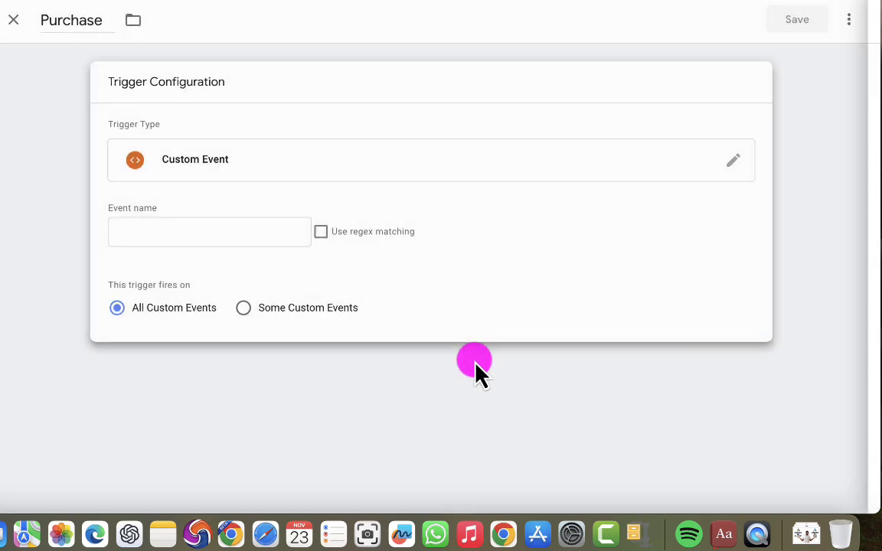
{"action": "left_click", "coordinate": [197, 231]}
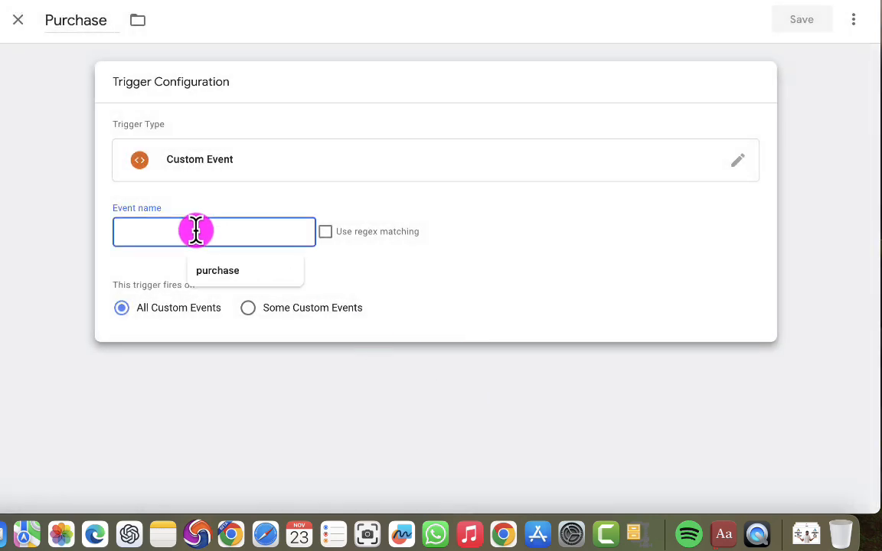
{"action": "type", "text": "pur"}
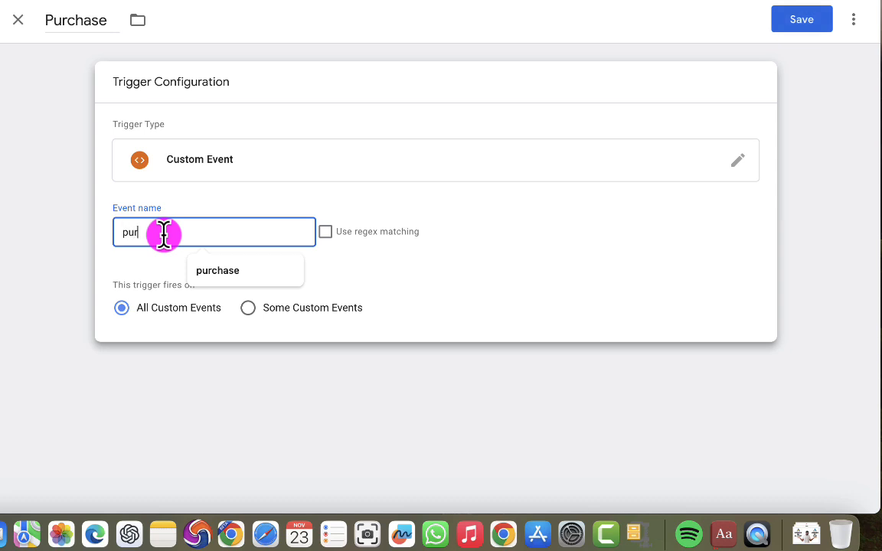
{"action": "type", "text": "chase"}
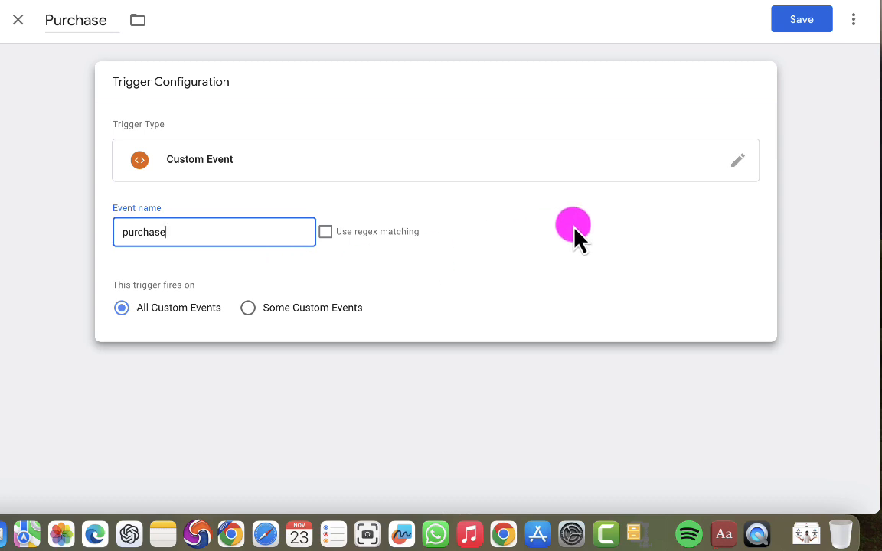
{"action": "left_click", "coordinate": [797, 23]}
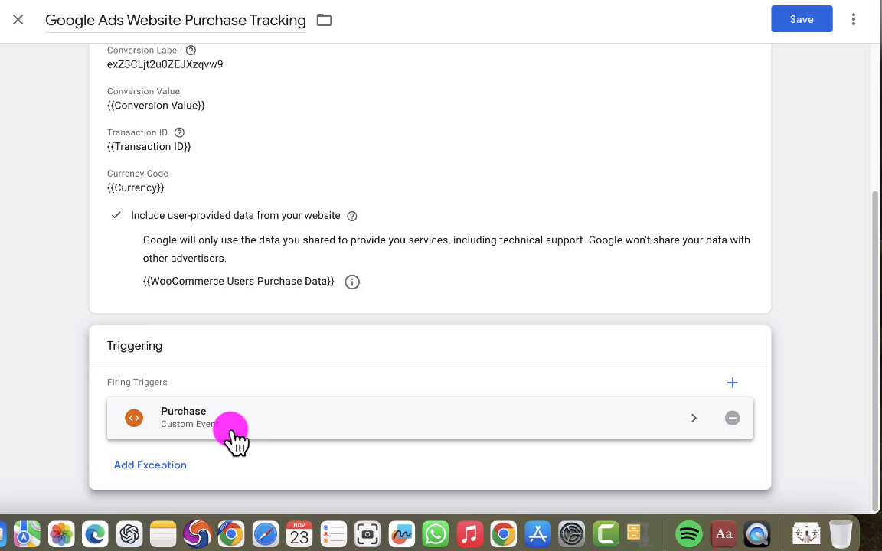
Save the purchase tracking tag and publish the workspace changes to Live, skipping the version name and description
{"action": "scroll", "coordinate": [237, 441], "scroll_direction": "up", "scroll_amount": 5}
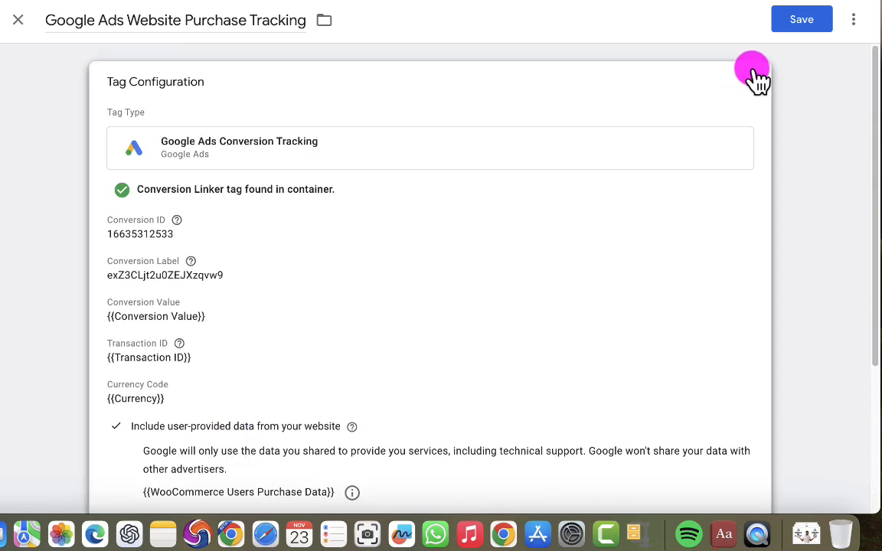
{"action": "left_click", "coordinate": [818, 22]}
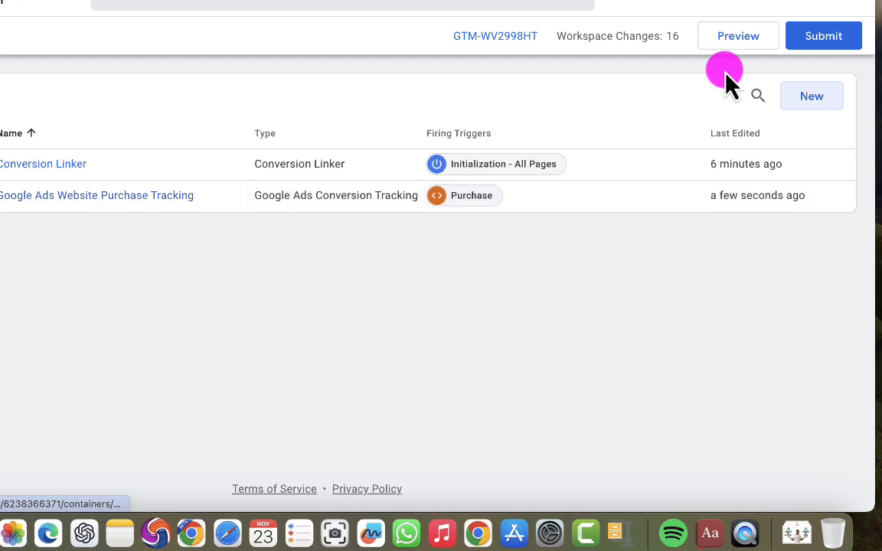
{"action": "left_click", "coordinate": [835, 46]}
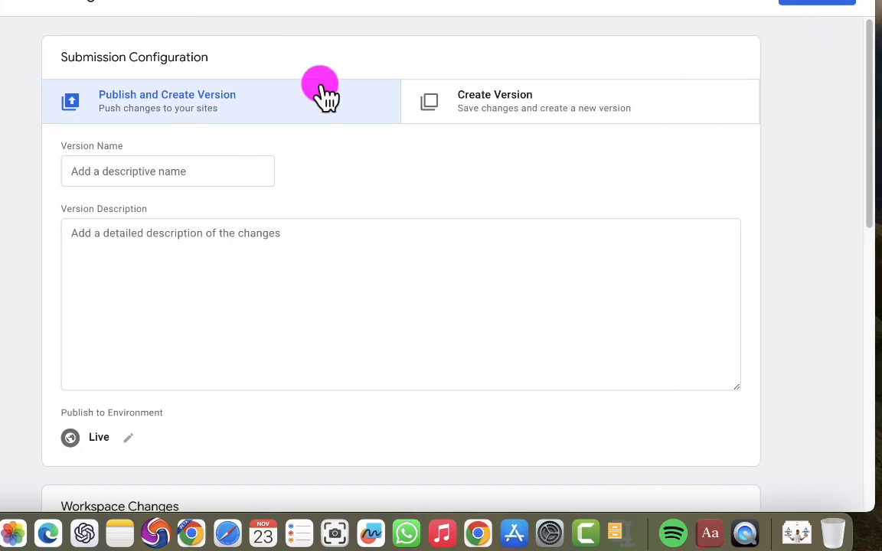
{"action": "left_click", "coordinate": [823, 4]}
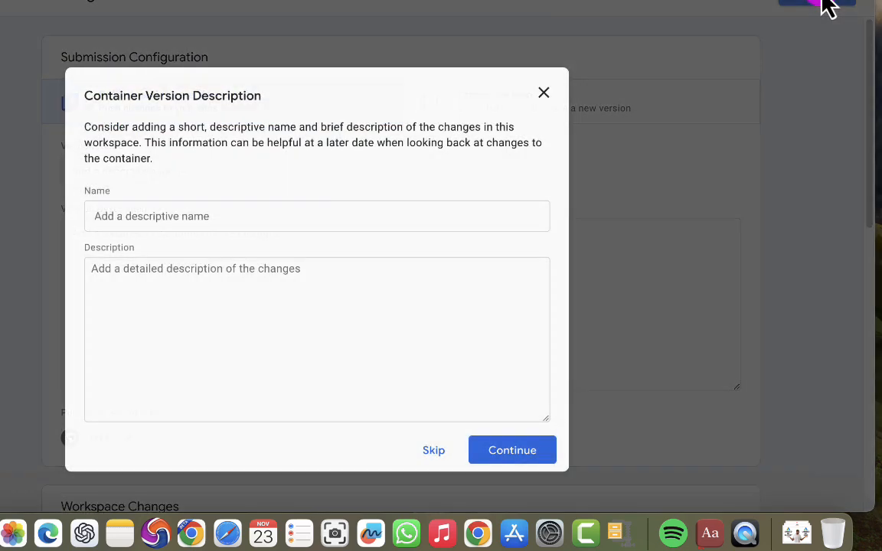
{"action": "left_click", "coordinate": [431, 453]}
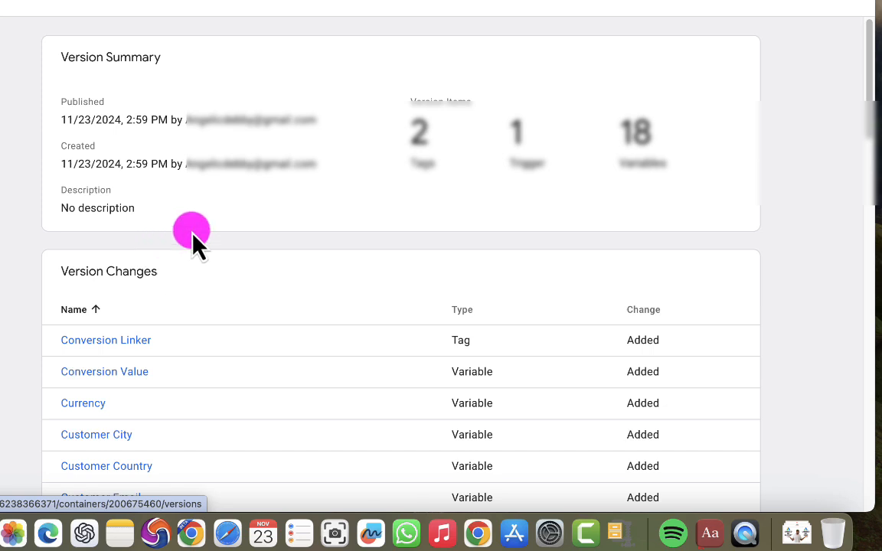
Return to the container's workspace, start preview mode and connect Tag Assistant to the store's website
{"action": "left_click", "coordinate": [0, 0]}
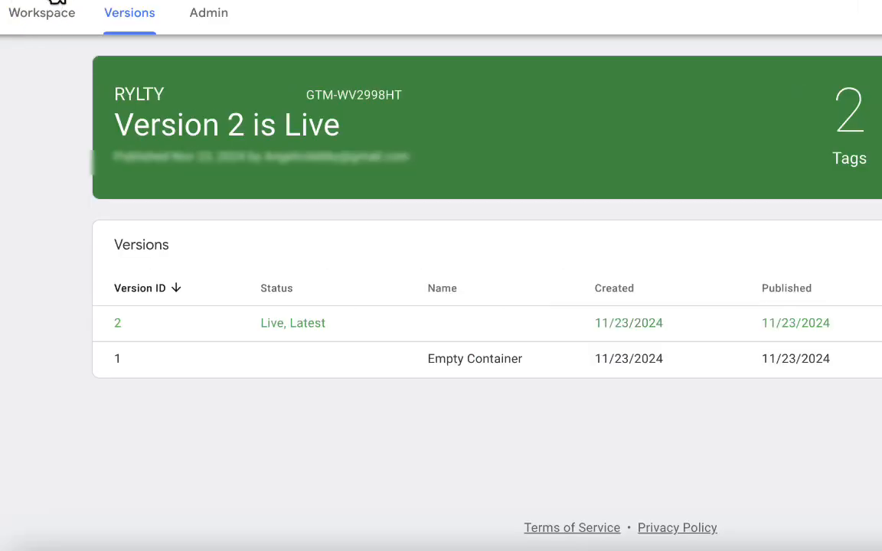
{"action": "left_click", "coordinate": [35, 30]}
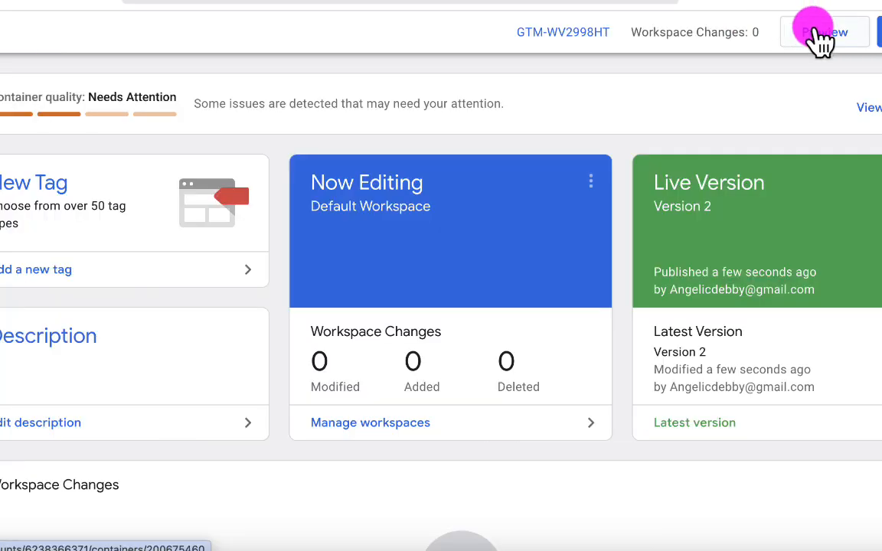
{"action": "left_click", "coordinate": [817, 32]}
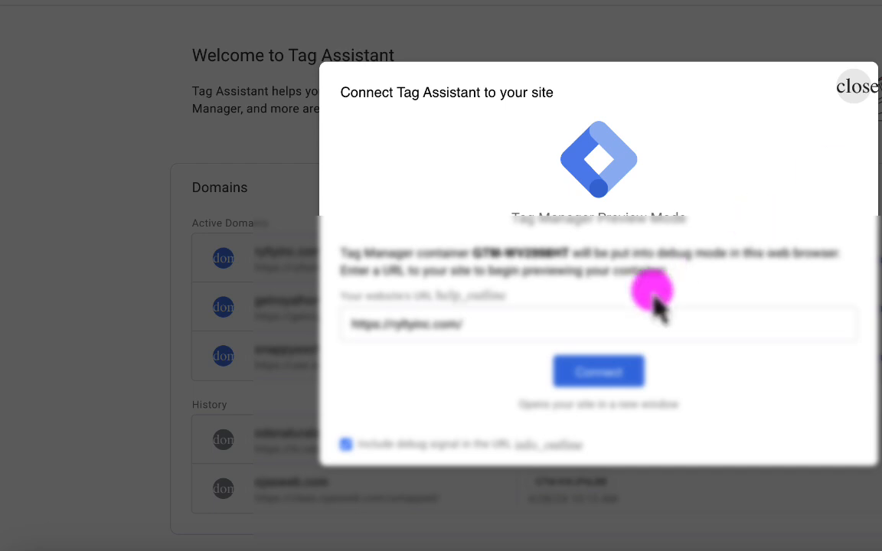
{"action": "left_click", "coordinate": [590, 374]}
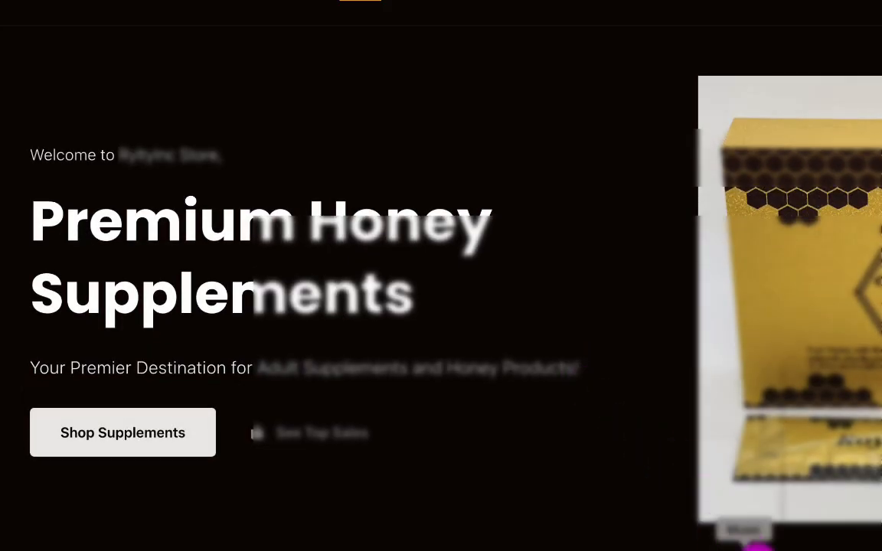
Switch back to the Tag Assistant window and continue into the connected debug session
{"action": "right_click", "coordinate": [783, 548]}
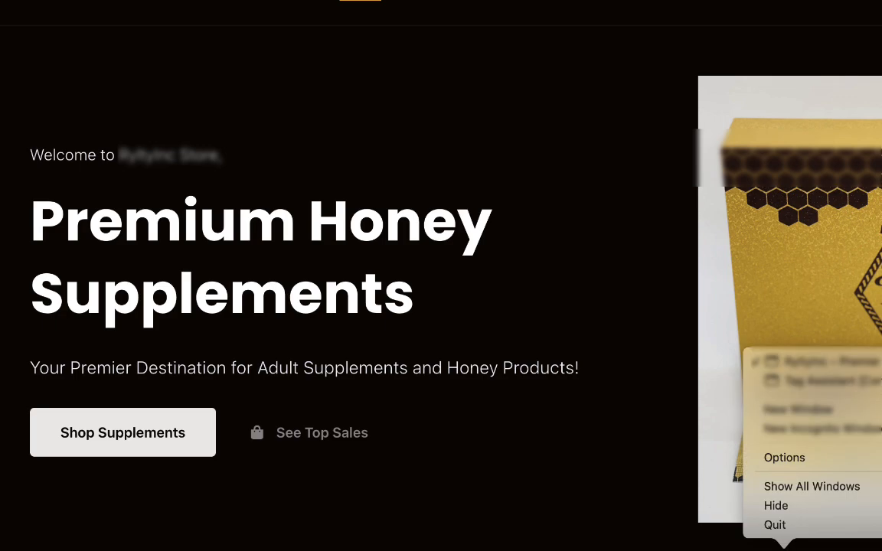
{"action": "left_click", "coordinate": [830, 382]}
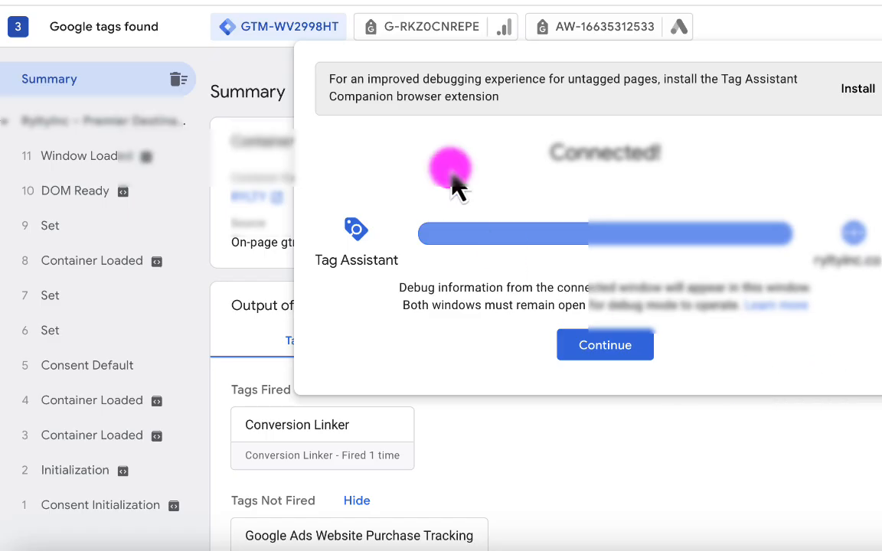
{"action": "left_click", "coordinate": [595, 354]}
Examine the container's fired and unfired tags, then the Data Layer values for the store's home page
{"action": "scroll", "coordinate": [491, 413], "scroll_direction": "down", "scroll_amount": 2}
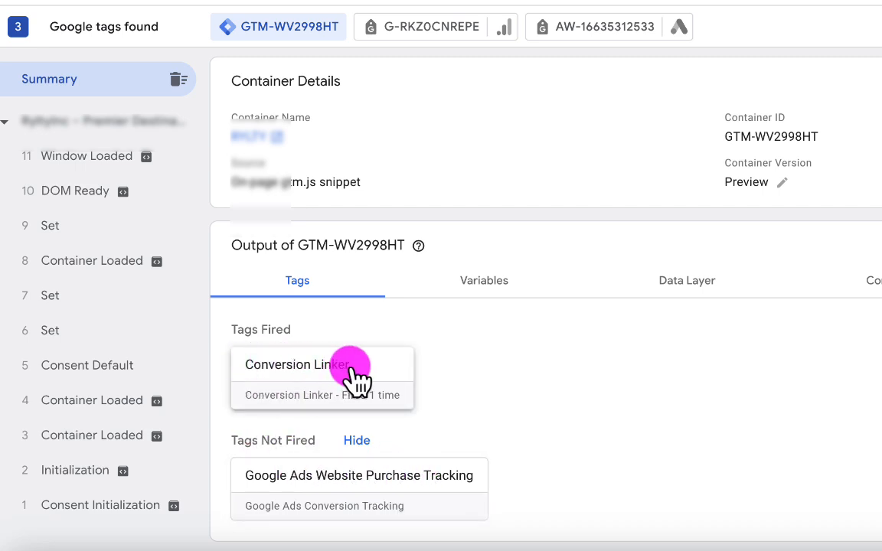
{"action": "mouse_move", "coordinate": [134, 252]}
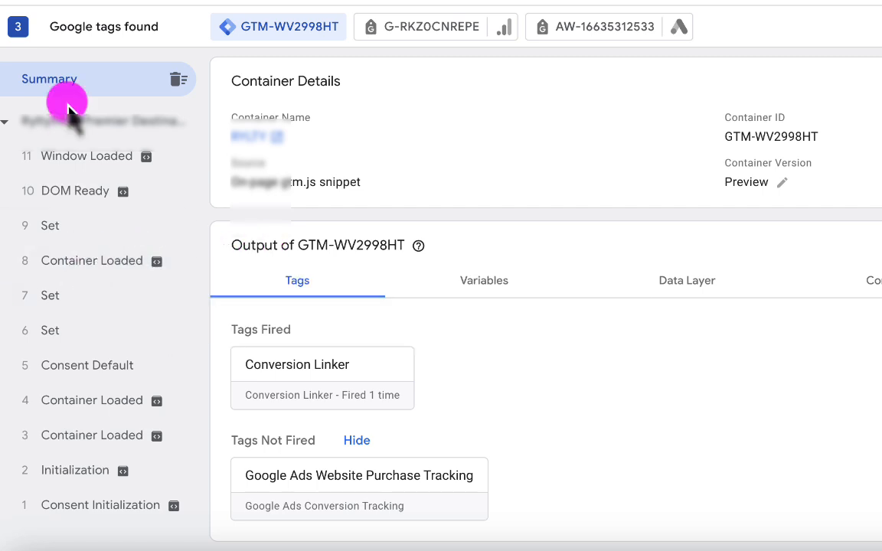
{"action": "left_click", "coordinate": [692, 293]}
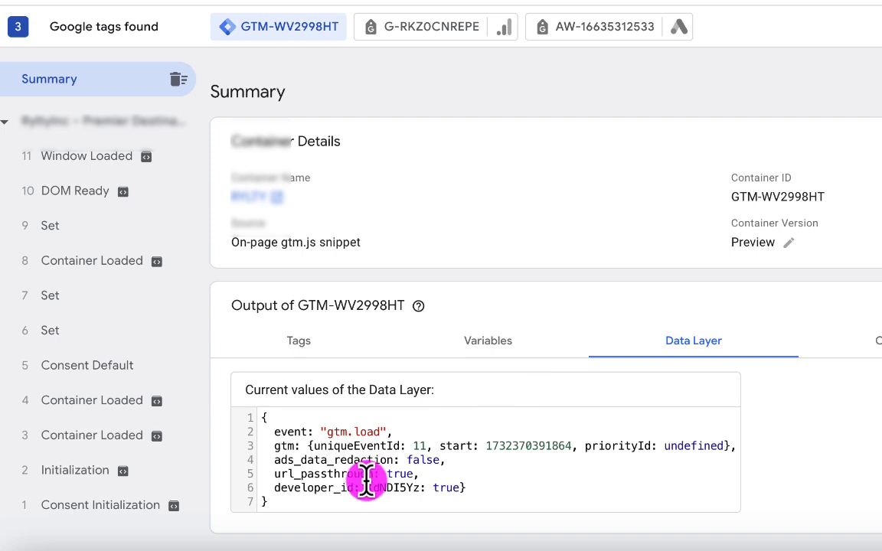
{"action": "left_click", "coordinate": [80, 121]}
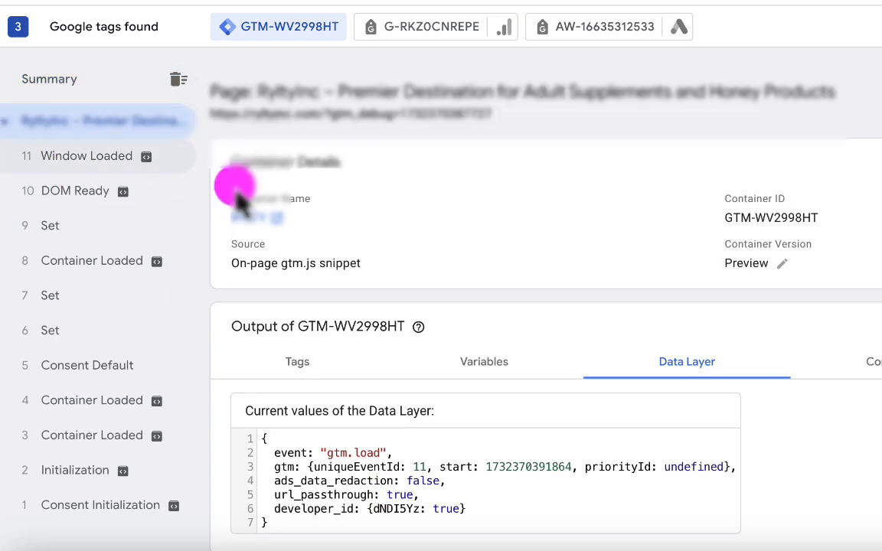
{"action": "scroll", "coordinate": [516, 439], "scroll_direction": "down", "scroll_amount": 1}
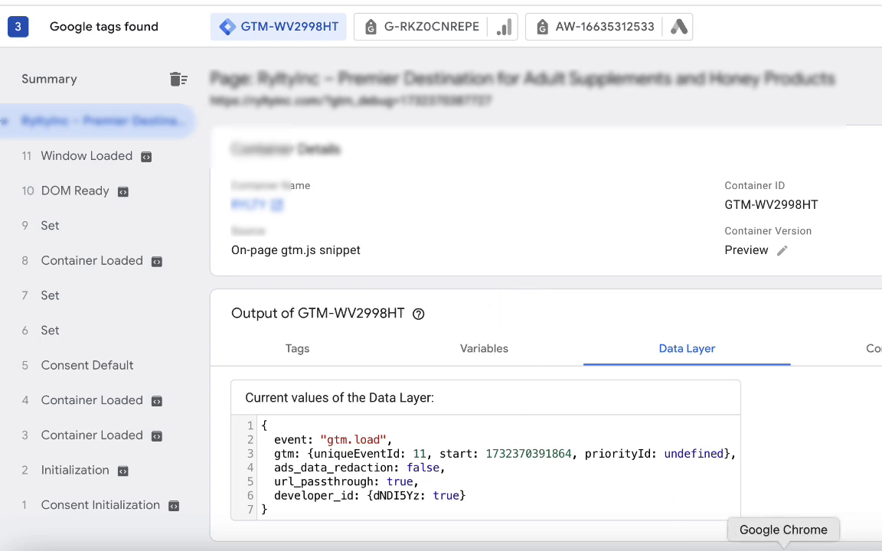
Switch to the store window, open the best-selling 12 Sachets Honey Packet Supplement 20G and add one to the cart
{"action": "right_click", "coordinate": [783, 545]}
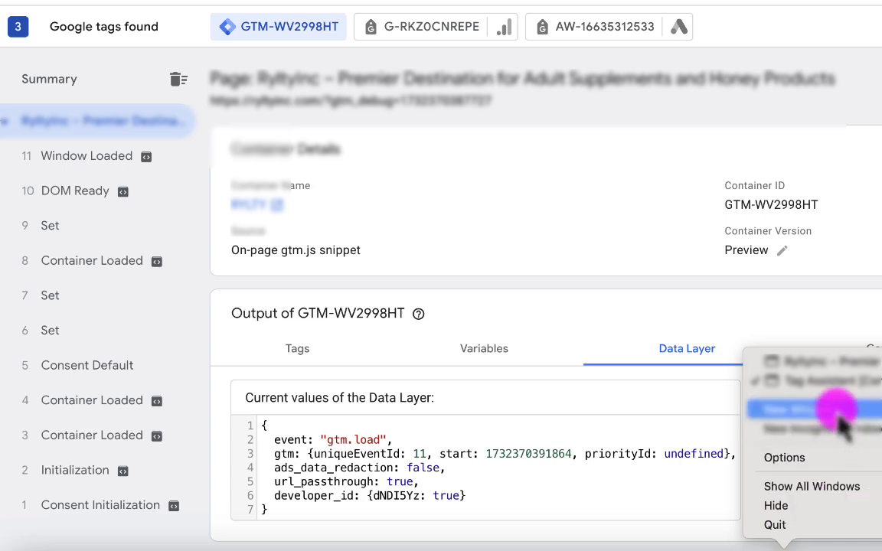
{"action": "left_click", "coordinate": [818, 361]}
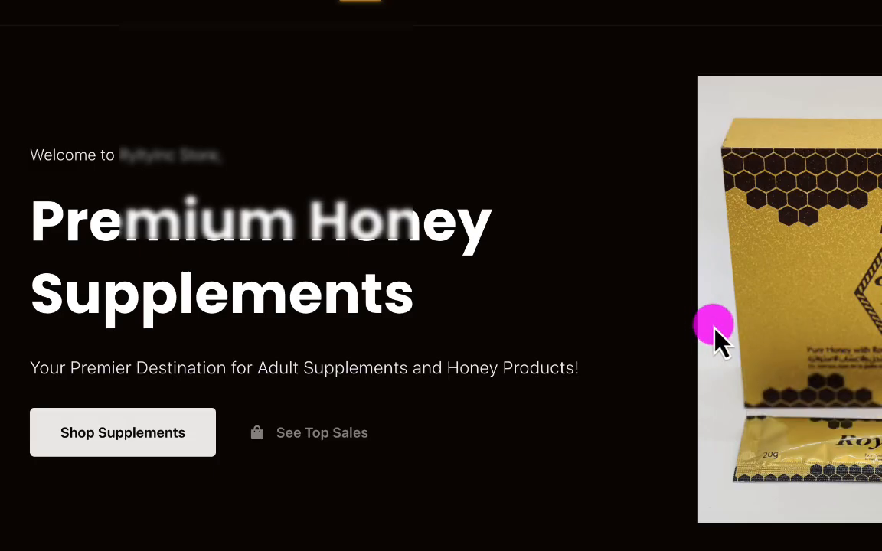
{"action": "scroll", "coordinate": [847, 321], "scroll_direction": "down", "scroll_amount": 10}
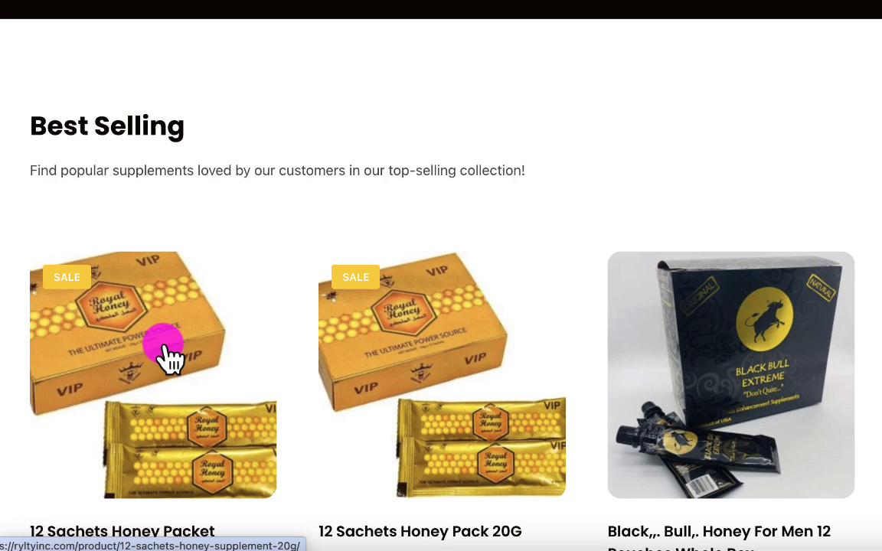
{"action": "left_click", "coordinate": [170, 359]}
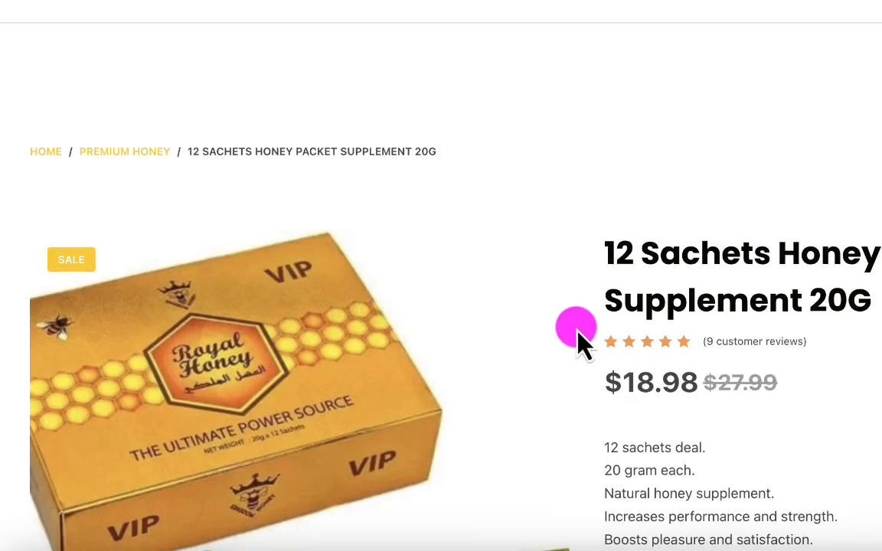
{"action": "scroll", "coordinate": [579, 343], "scroll_direction": "down", "scroll_amount": 6}
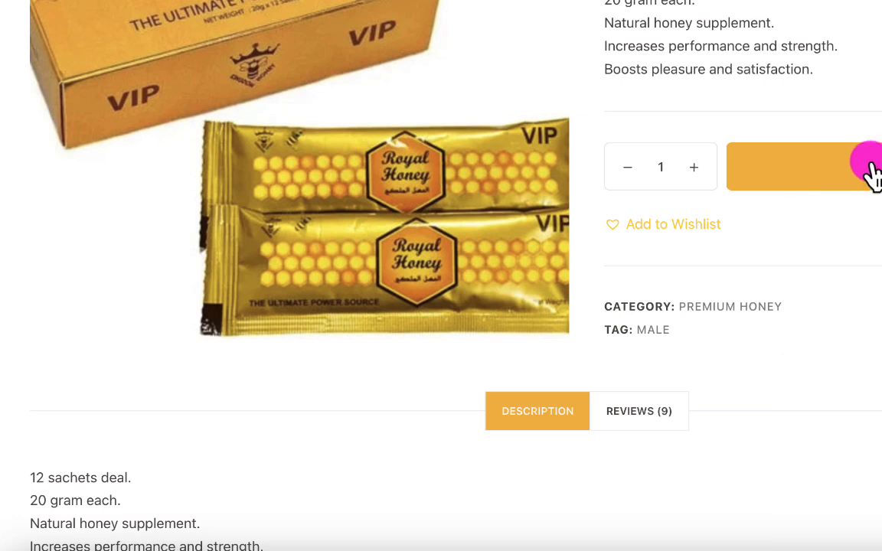
{"action": "left_click", "coordinate": [869, 165]}
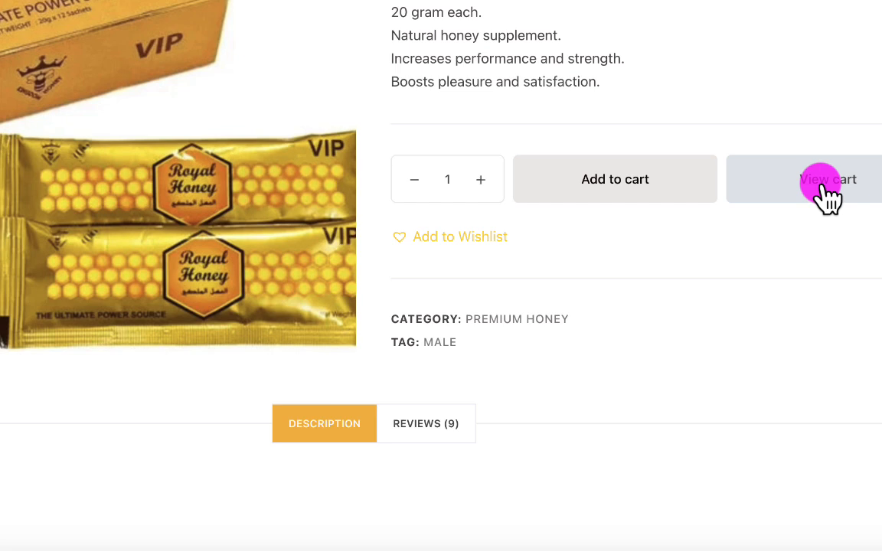
View the cart and proceed to the checkout page
{"action": "left_click", "coordinate": [821, 187]}
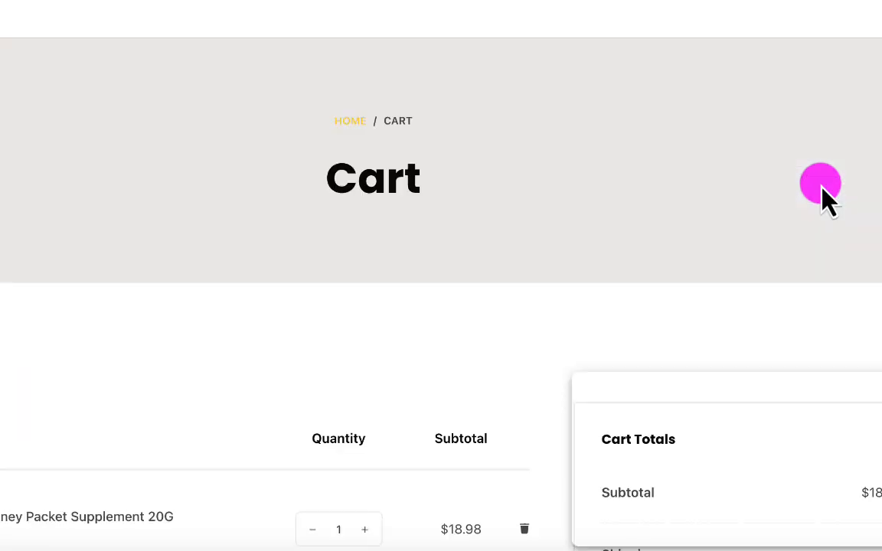
{"action": "scroll", "coordinate": [466, 296], "scroll_direction": "down", "scroll_amount": 7}
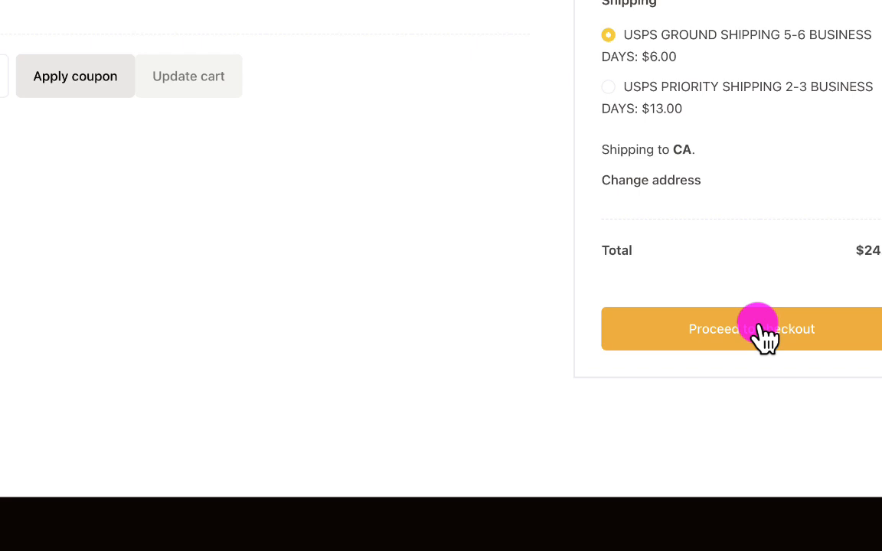
{"action": "left_click", "coordinate": [765, 335]}
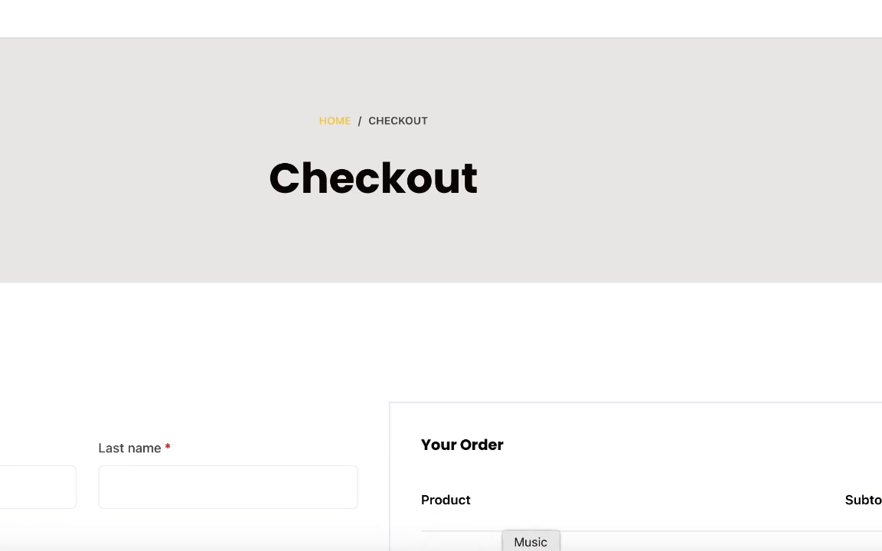
Switch to the Tag Assistant window and examine the add_shipping_info event's Data Layer values, including the item price
{"action": "right_click", "coordinate": [569, 550]}
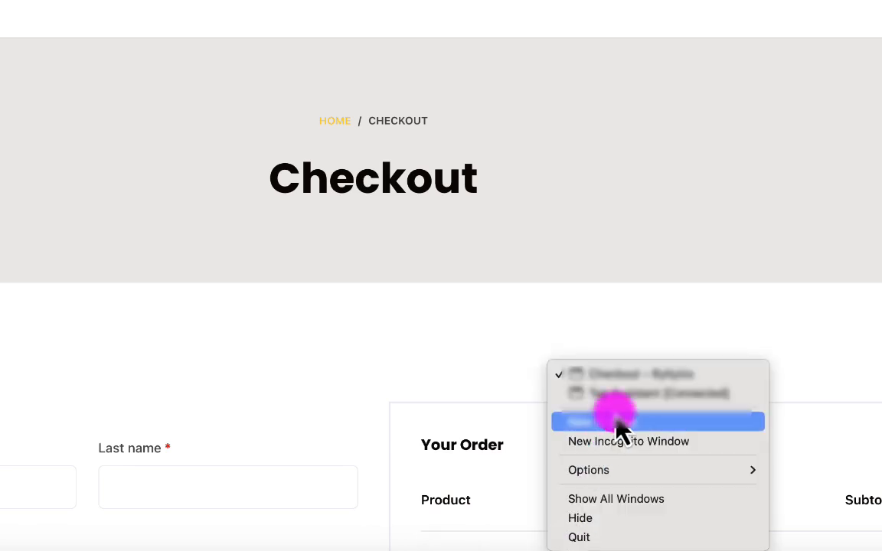
{"action": "left_click", "coordinate": [618, 394]}
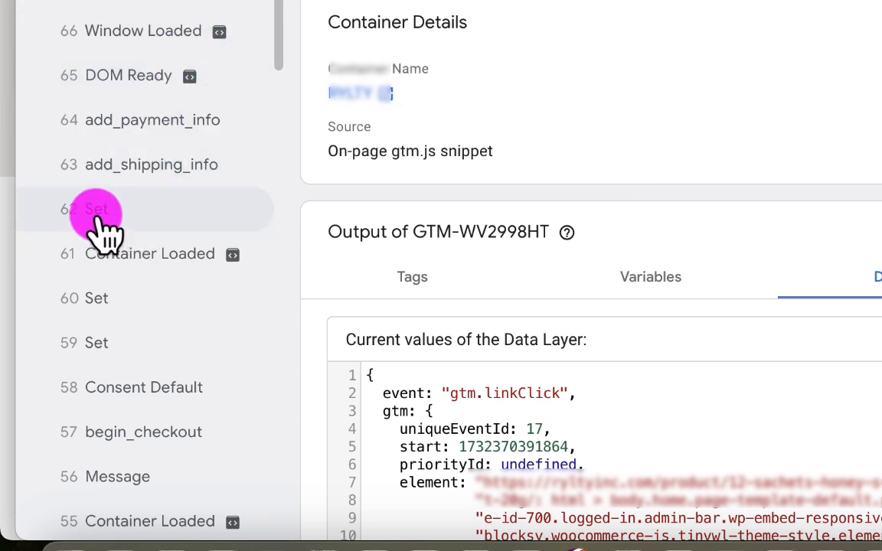
{"action": "left_click", "coordinate": [142, 175]}
{"action": "scroll", "coordinate": [548, 360], "scroll_direction": "down", "scroll_amount": 5}
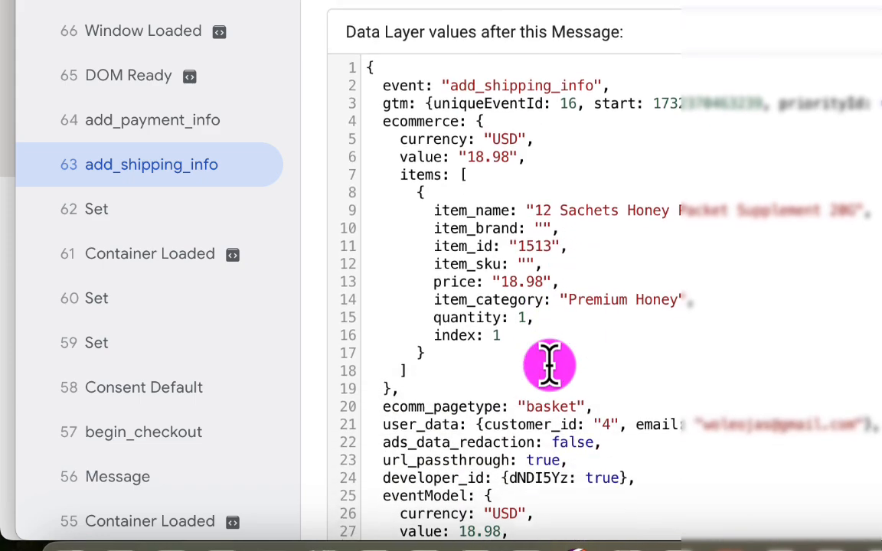
{"action": "scroll", "coordinate": [549, 363], "scroll_direction": "down", "scroll_amount": 8}
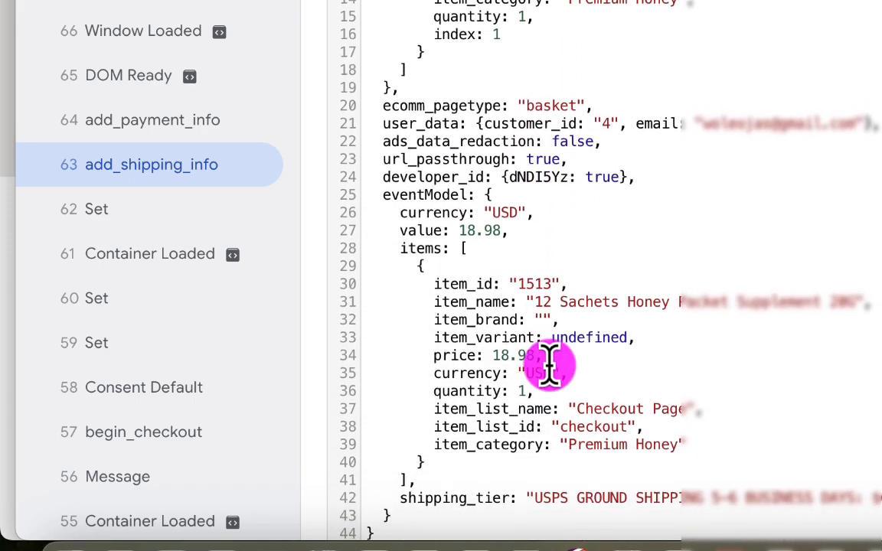
{"action": "scroll", "coordinate": [549, 364], "scroll_direction": "down", "scroll_amount": 2}
{"action": "scroll", "coordinate": [549, 364], "scroll_direction": "up", "scroll_amount": 3}
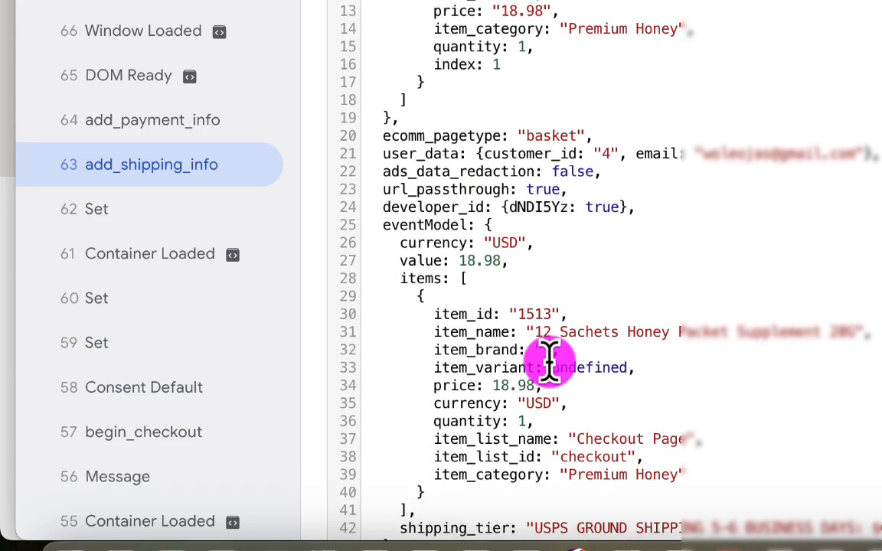
{"action": "scroll", "coordinate": [550, 361], "scroll_direction": "up", "scroll_amount": 6}
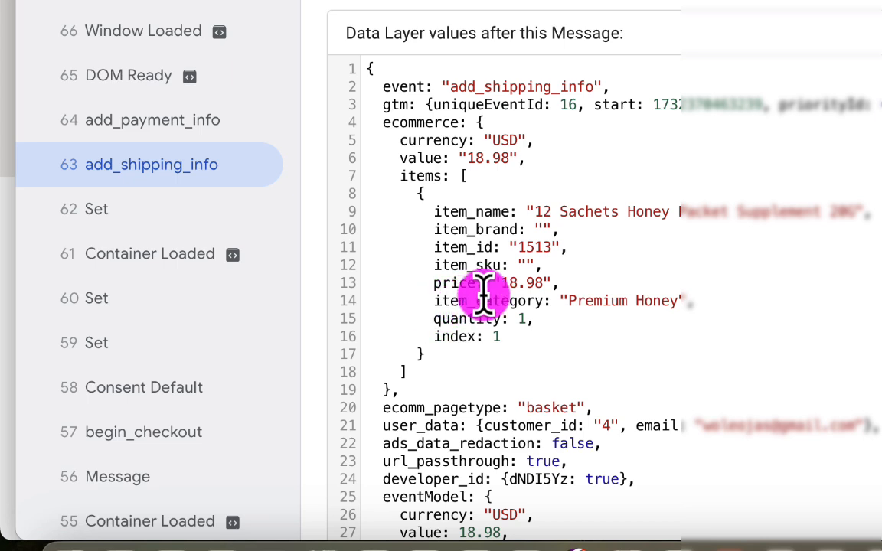
{"action": "left_click_drag", "start_coordinate": [502, 277], "coordinate": [544, 273]}
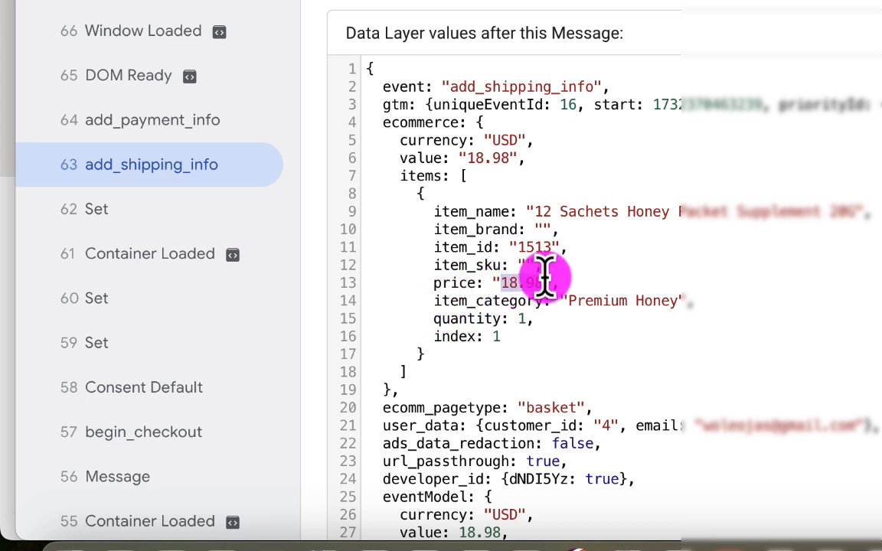
Inspect the Data Layer values of the add_payment_info and begin_checkout events
{"action": "left_click", "coordinate": [138, 135]}
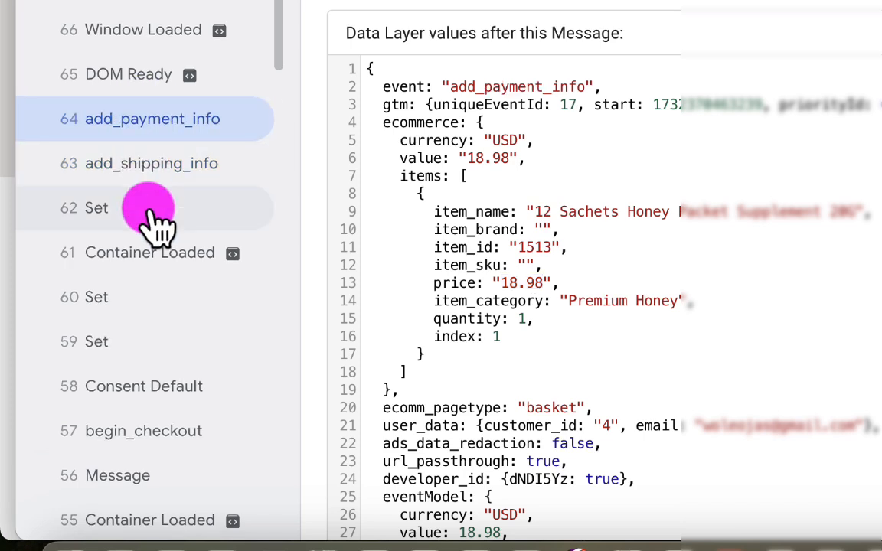
{"action": "scroll", "coordinate": [157, 223], "scroll_direction": "down", "scroll_amount": 4}
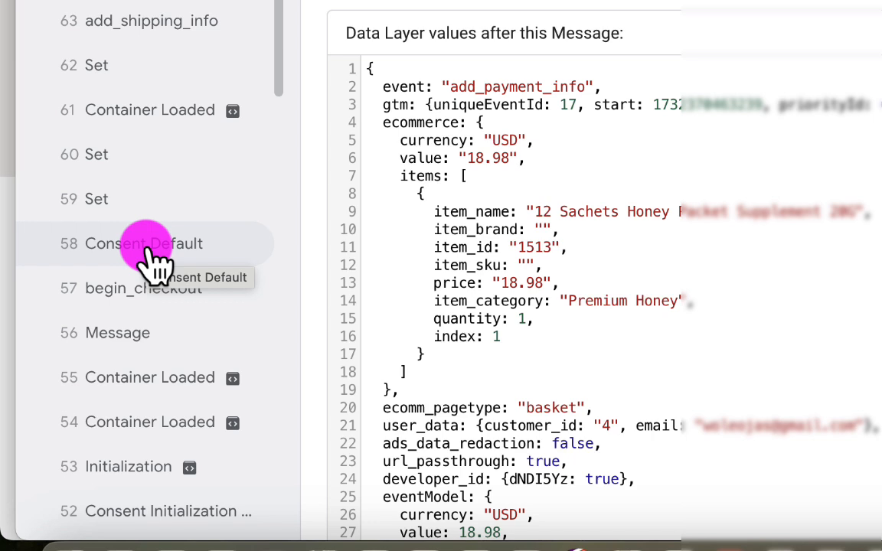
{"action": "left_click", "coordinate": [122, 285]}
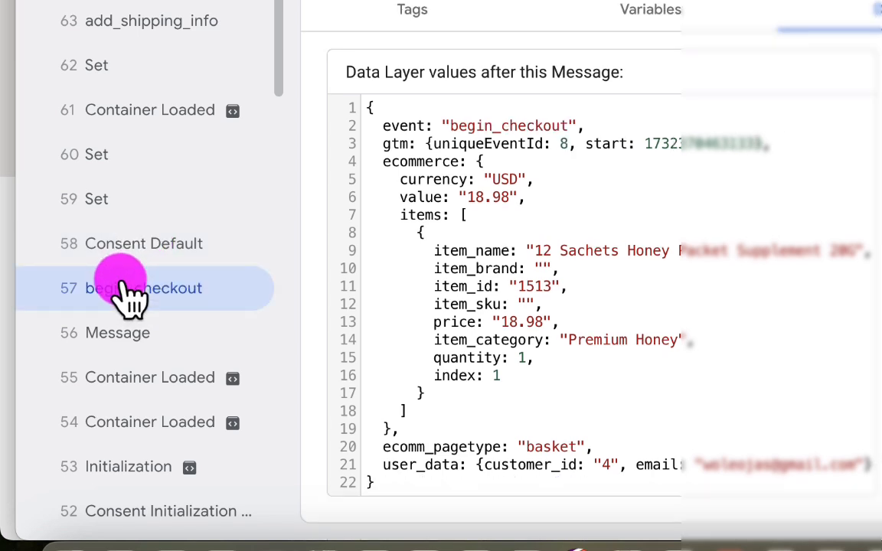
{"action": "left_click", "coordinate": [534, 285]}
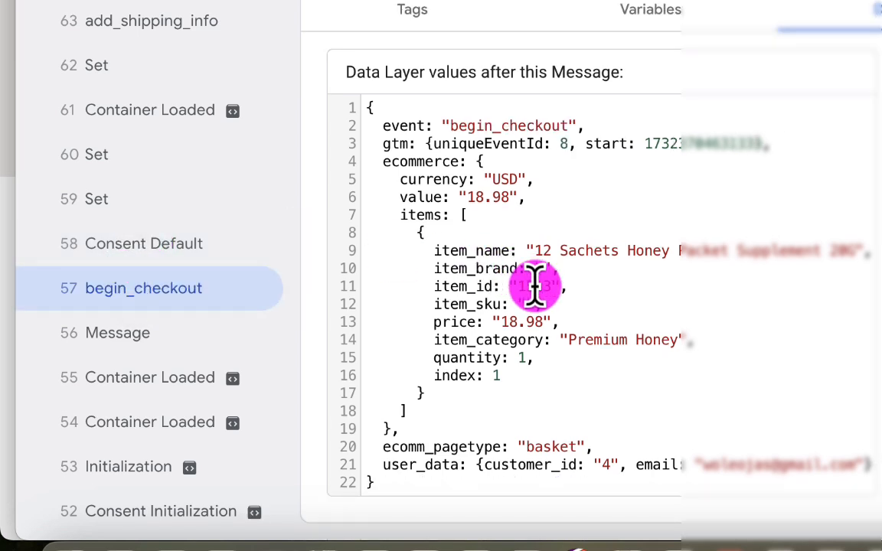